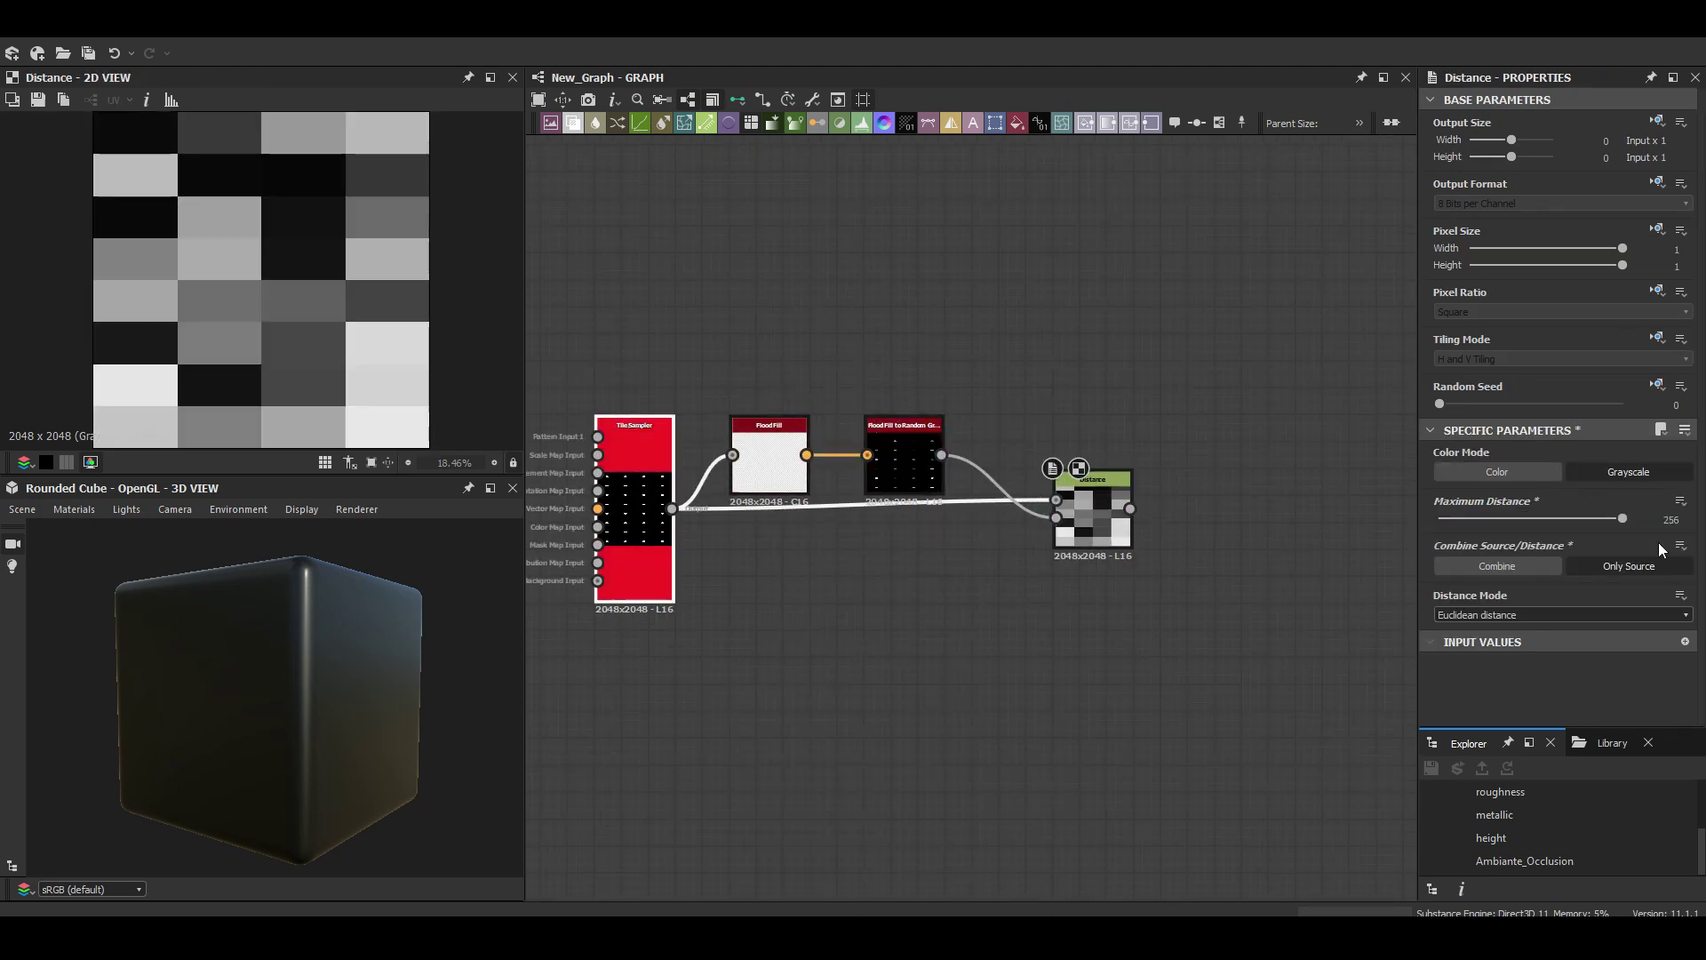
Stagger alternate tile rows with a small horizontal Offset on the Tile Sampler.
{"action": "left_click", "coordinate": [654, 506]}
{"action": "left_click_drag", "start_coordinate": [1458, 565], "coordinate": [1482, 569]}
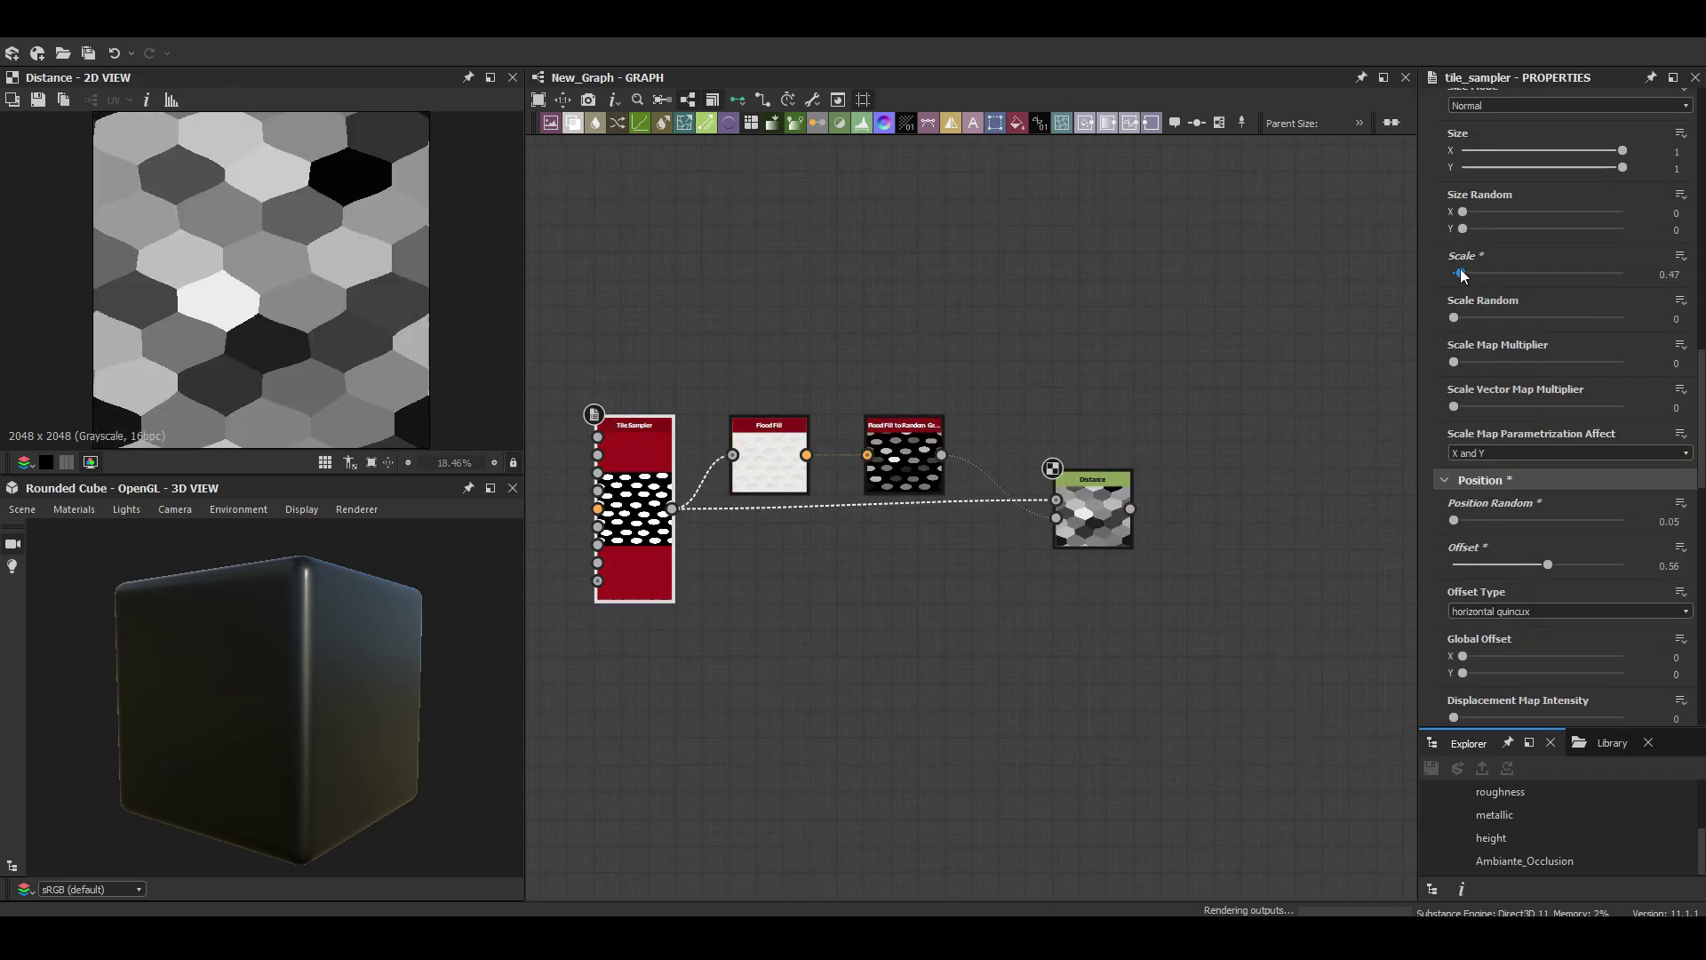
{"action": "left_click", "coordinate": [1486, 565]}
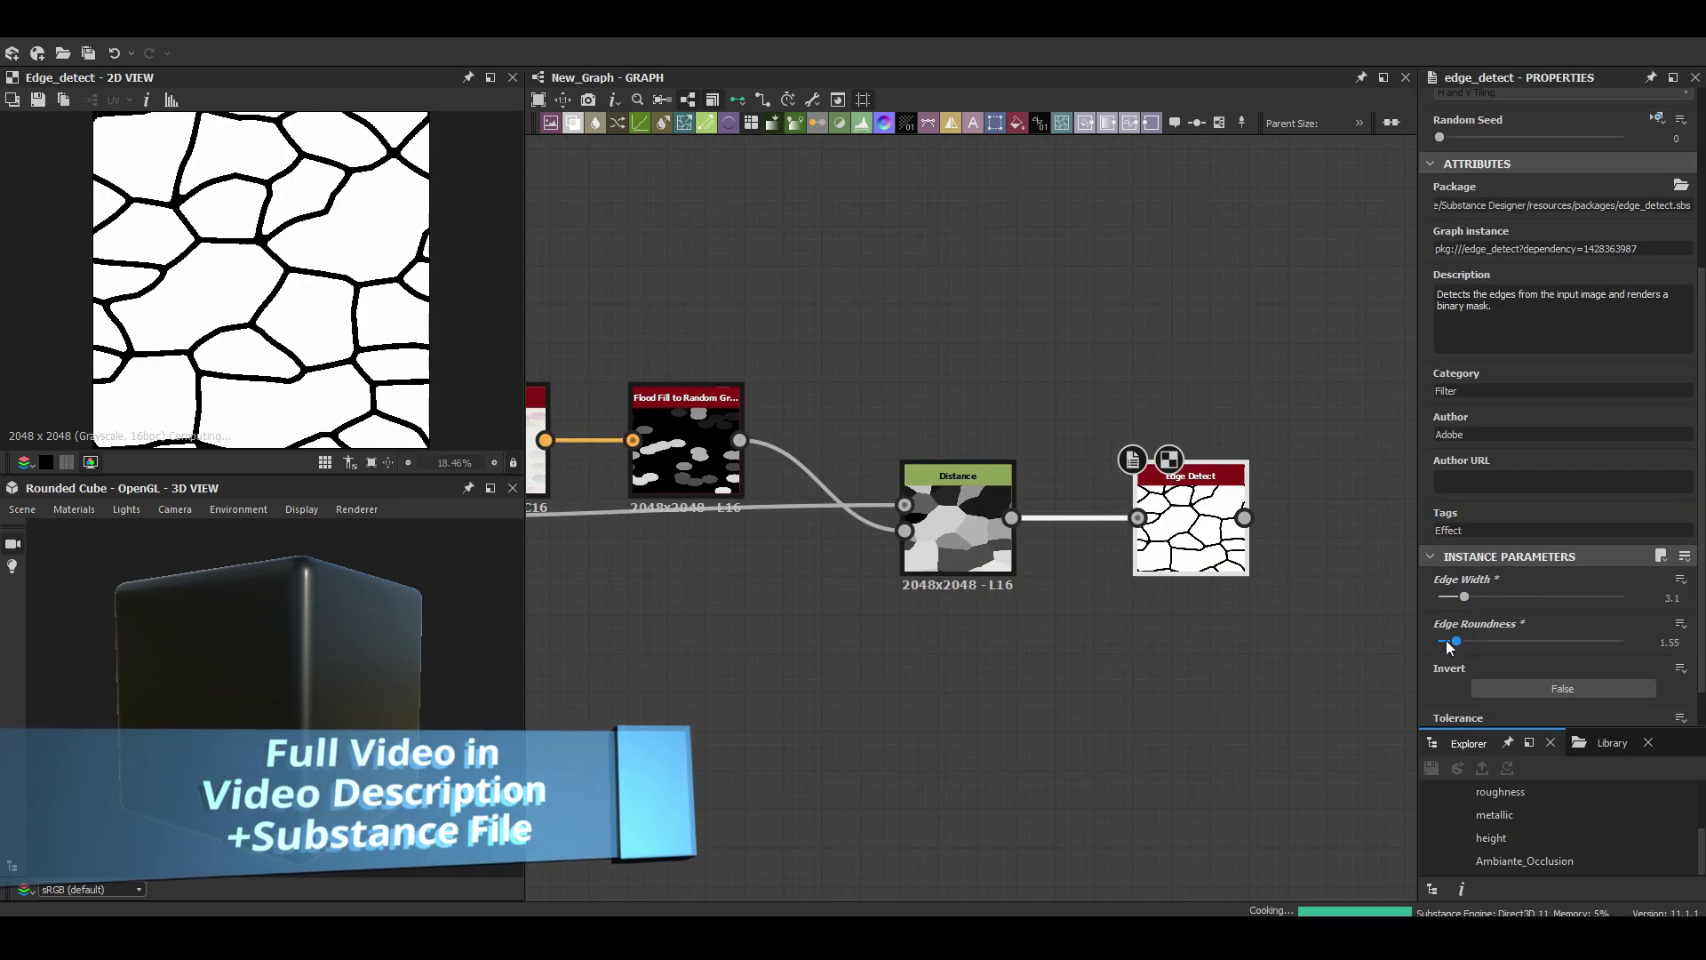
{"action": "scroll", "coordinate": [958, 391], "scroll_direction": "down", "scroll_amount": 2}
{"action": "scroll", "coordinate": [747, 406], "scroll_direction": "down", "scroll_amount": 2}
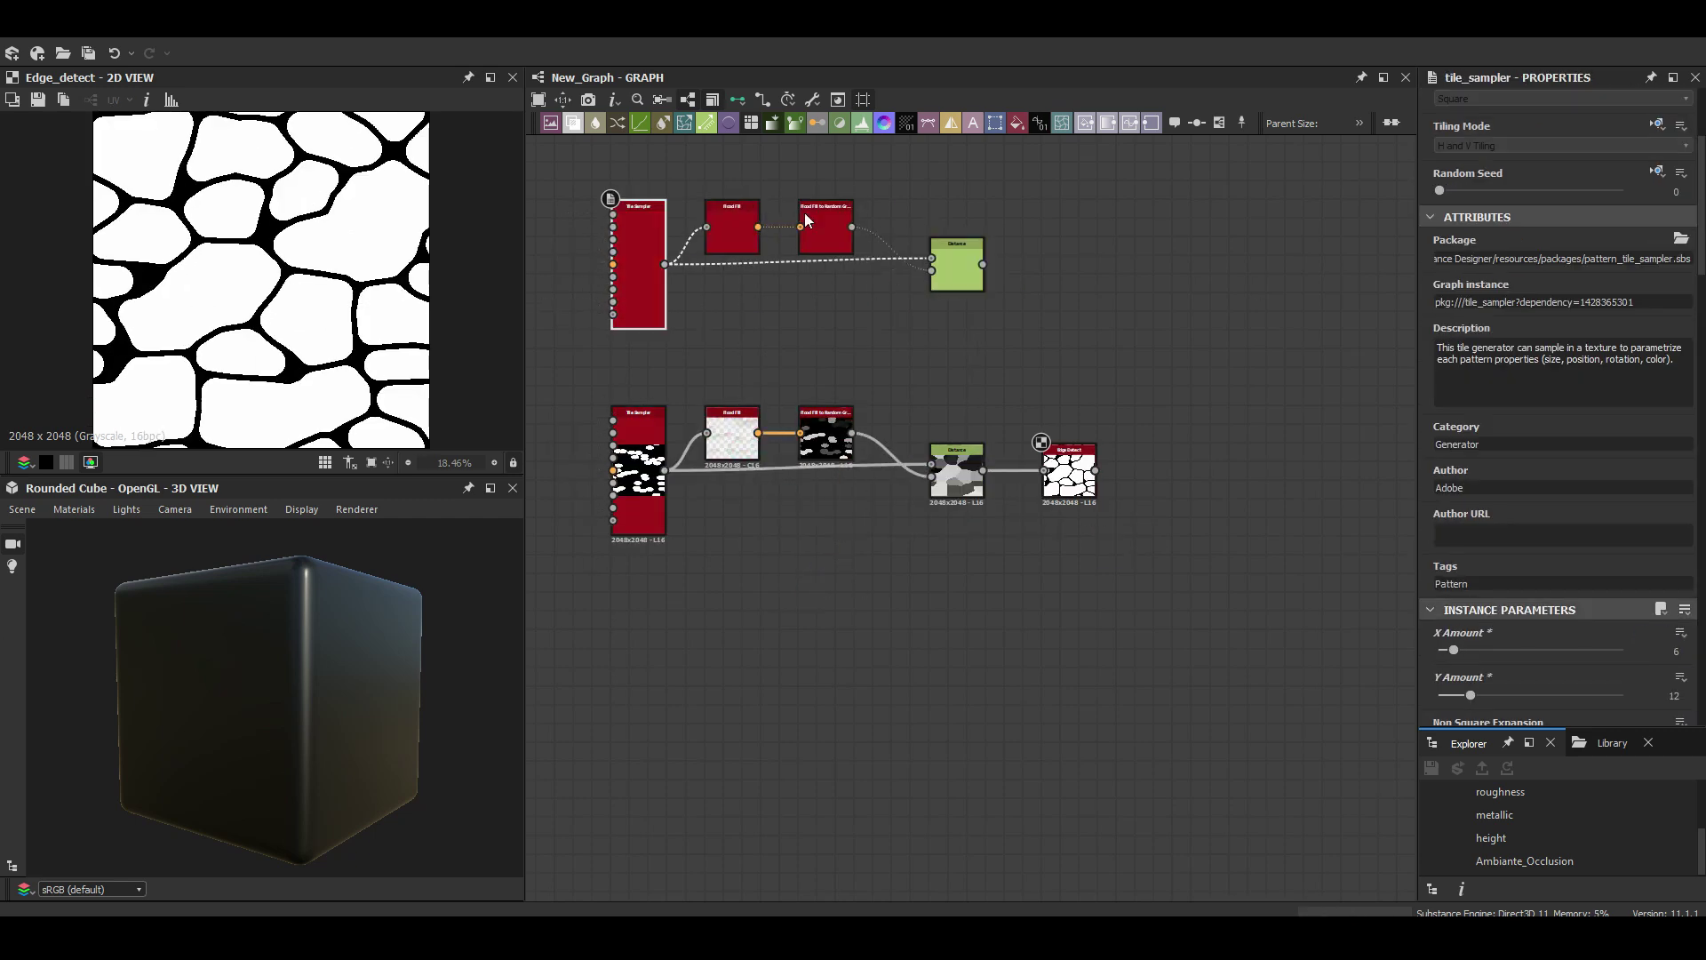
Paste an Edge Detect after Distance, wire it onward, and widen its edge lines.
{"action": "key", "text": "ctrl+v"}
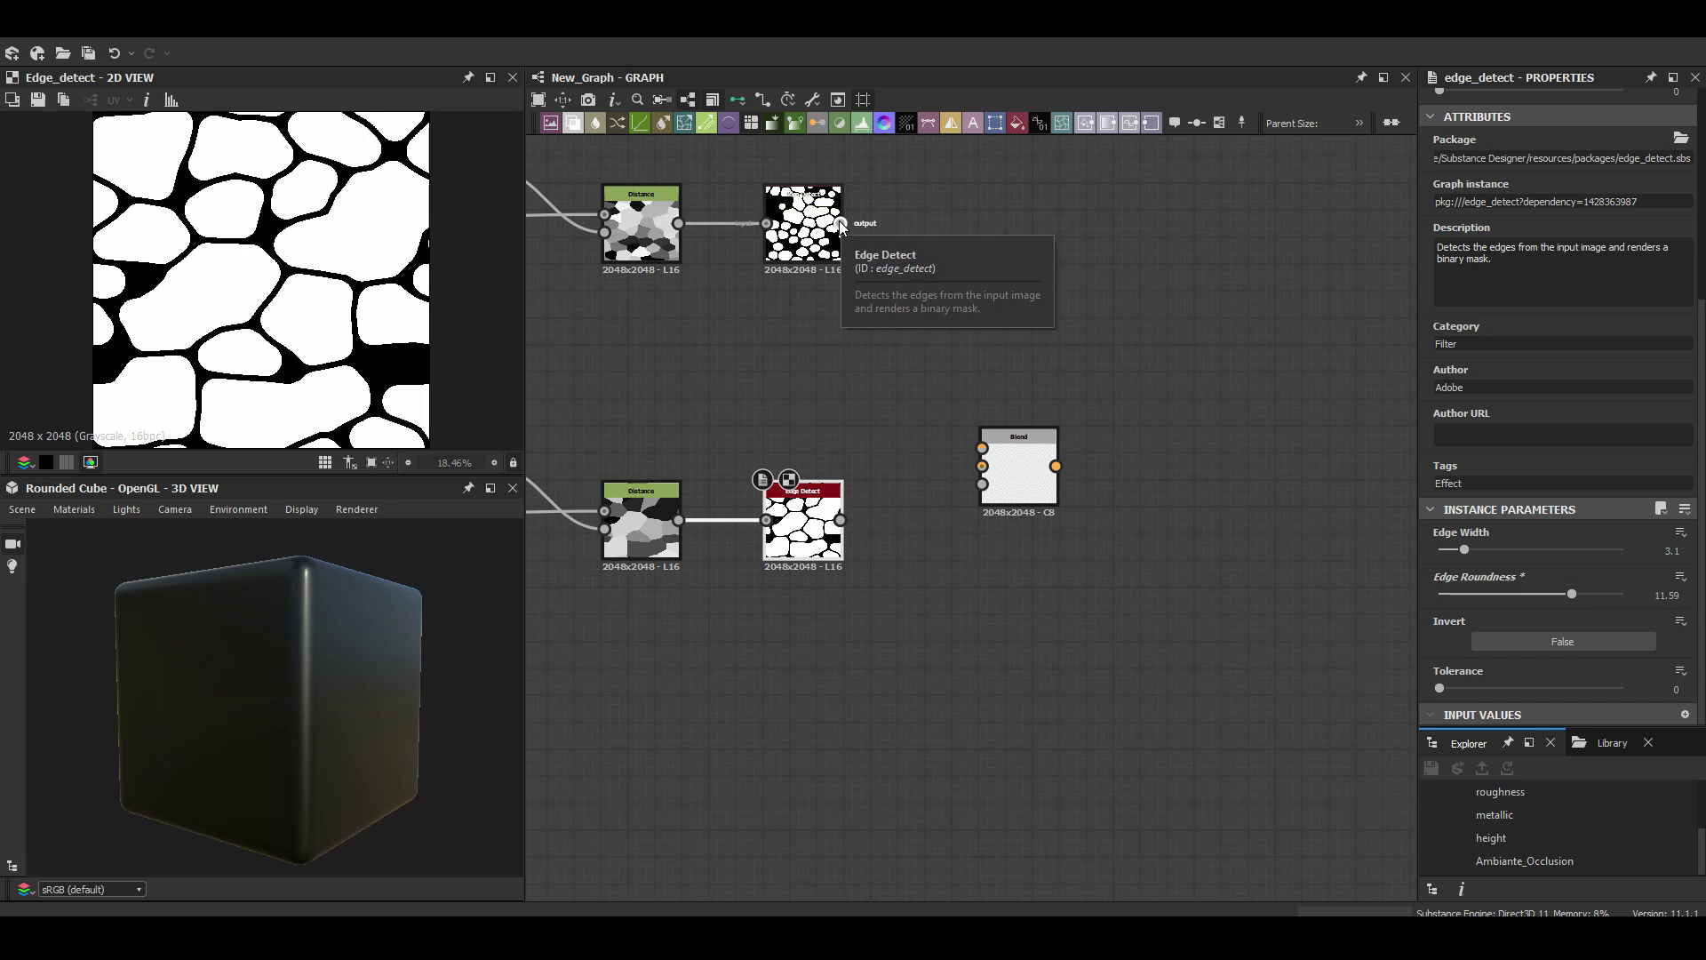
{"action": "left_click_drag", "start_coordinate": [843, 228], "coordinate": [958, 238]}
{"action": "left_click_drag", "start_coordinate": [1465, 550], "coordinate": [1480, 552]}
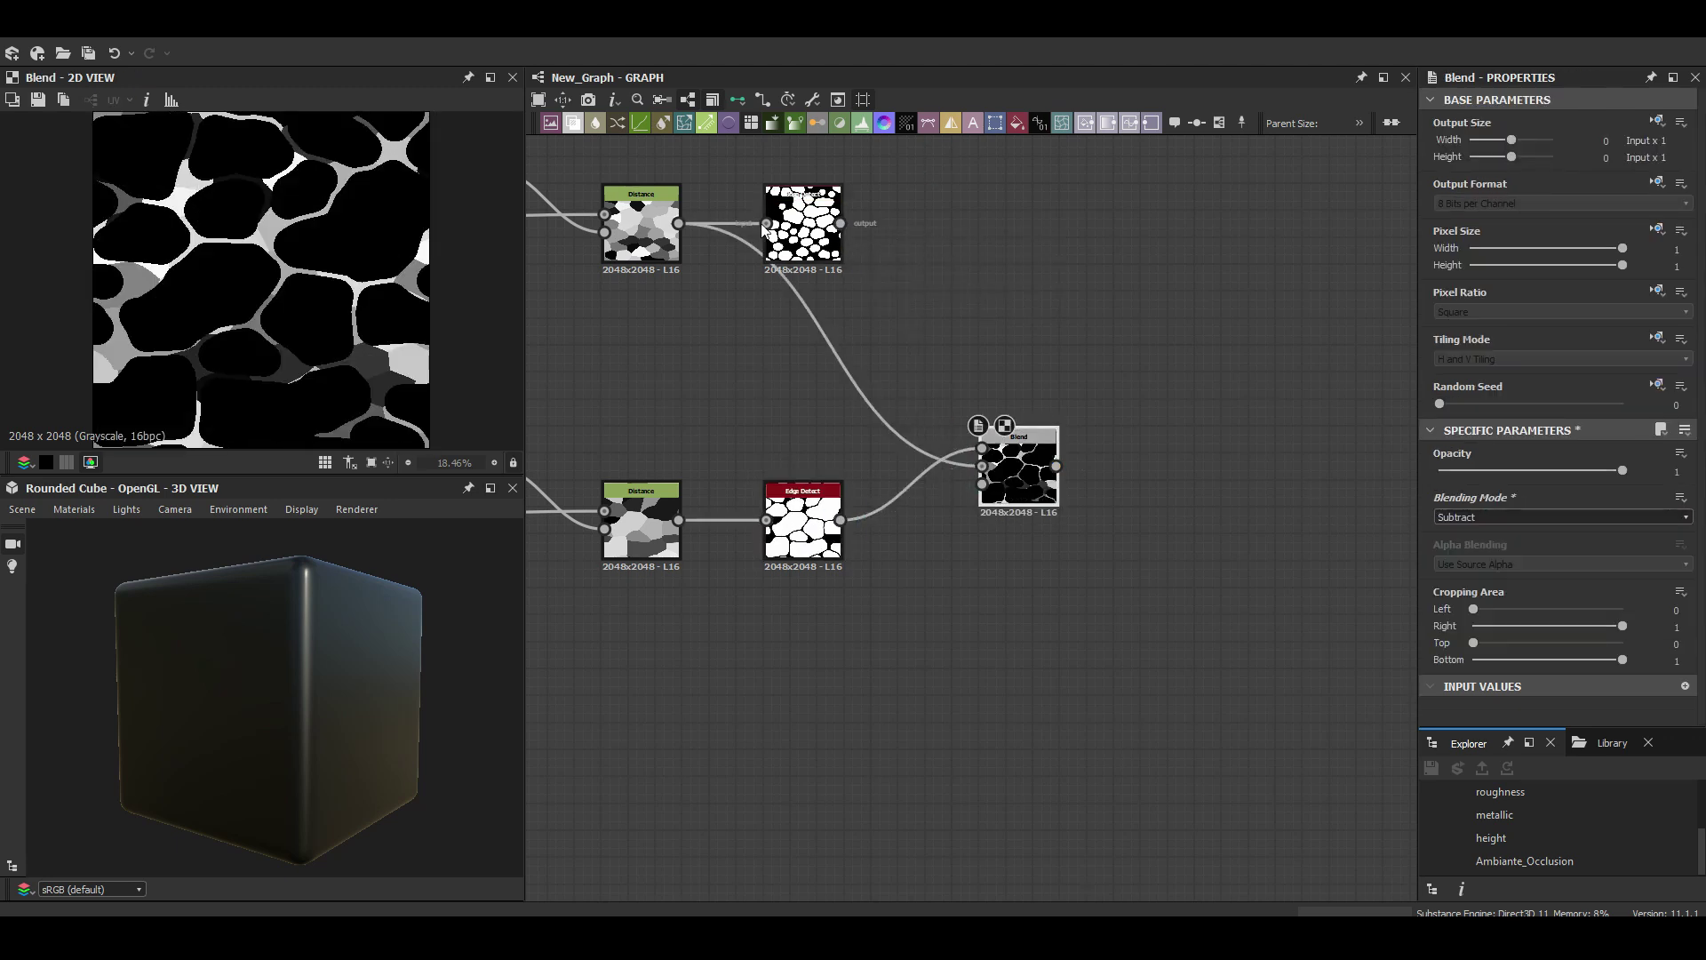
{"action": "scroll", "coordinate": [1447, 596], "scroll_direction": "down", "scroll_amount": 3}
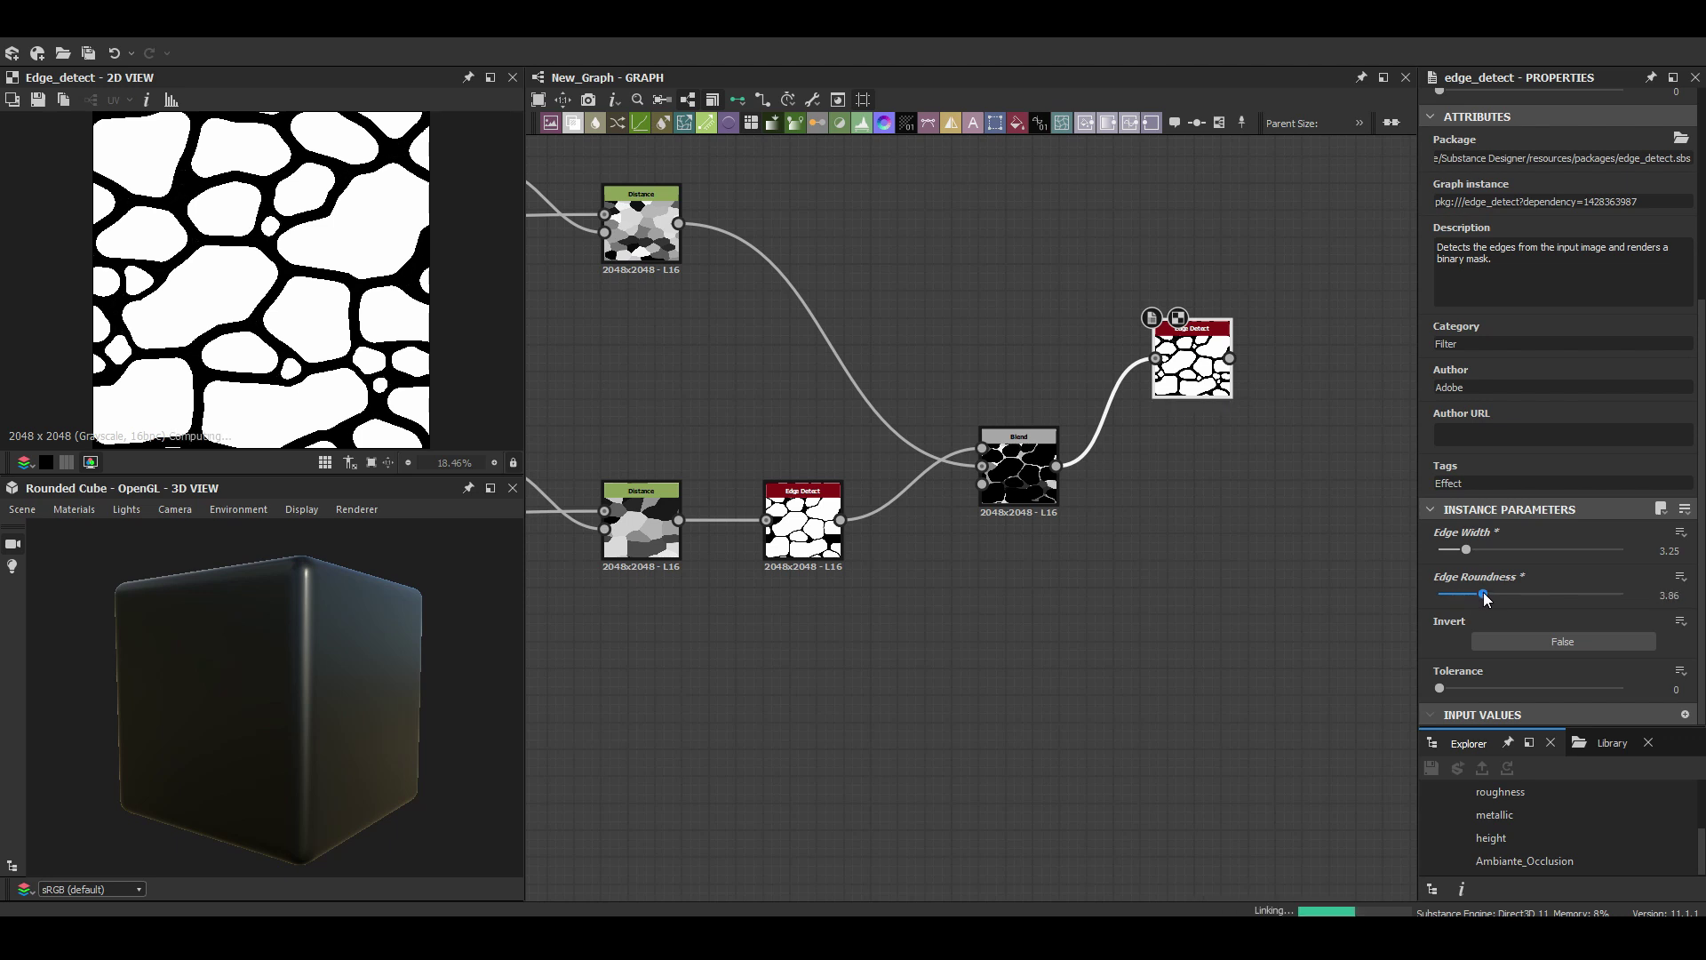
Add a connected Blend node, follow it with a Bevel node, and preview Distance in 2D.
{"action": "left_click", "coordinate": [1262, 392]}
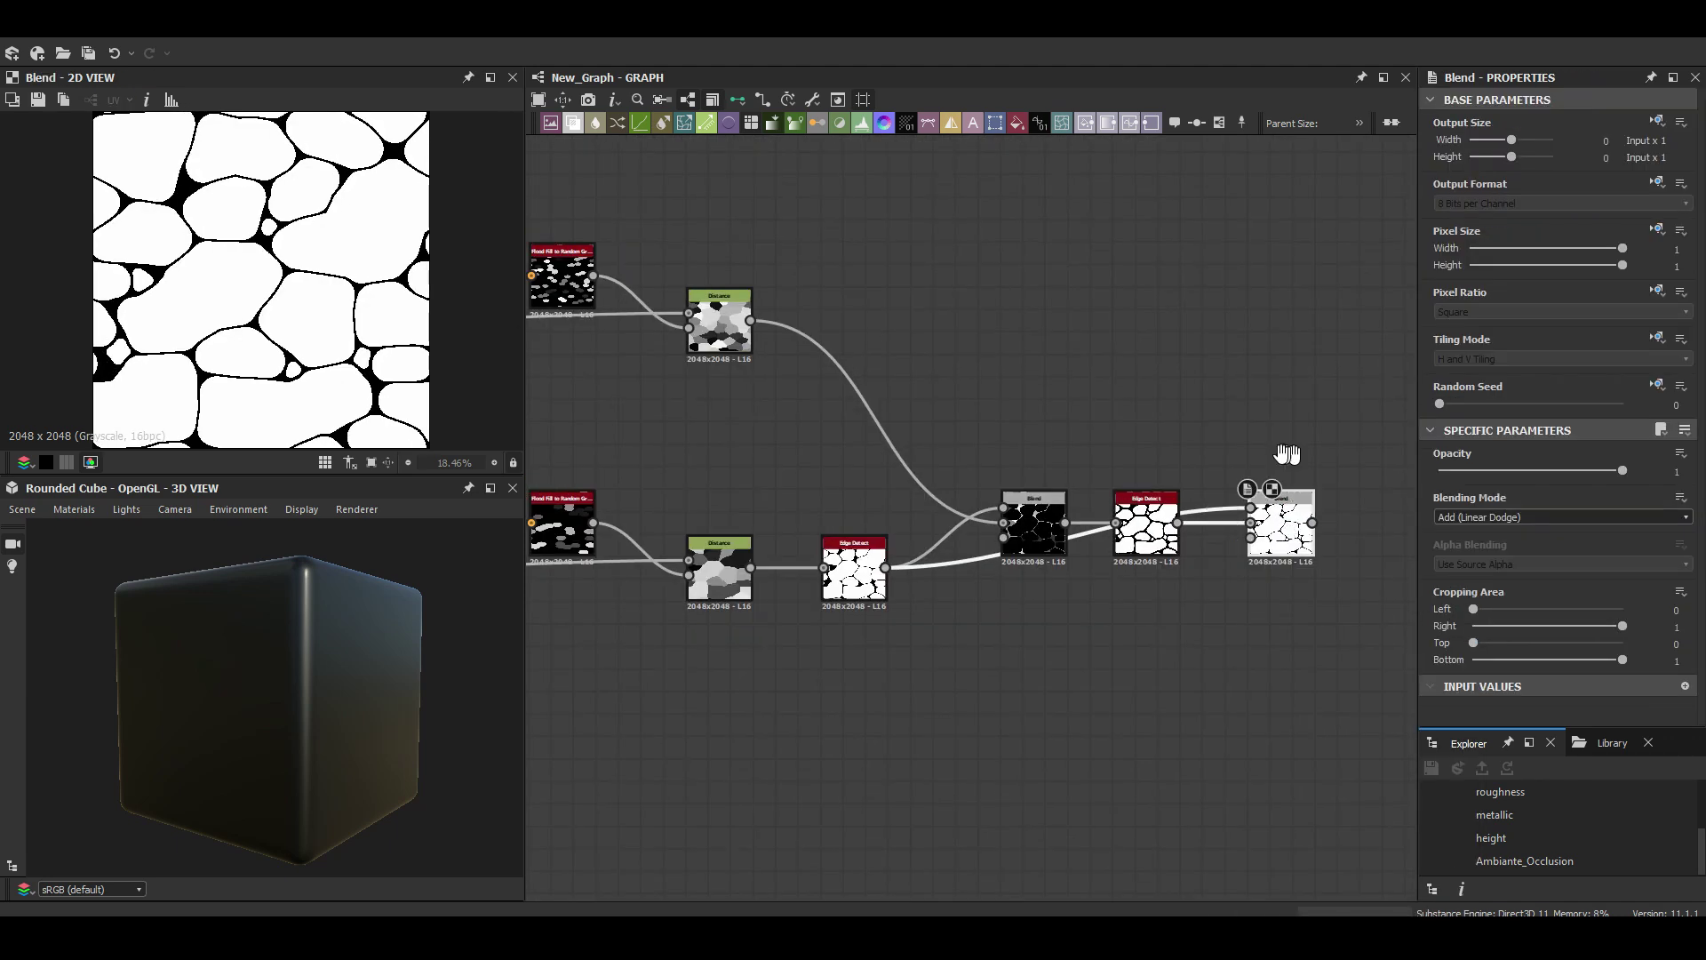
{"action": "key", "text": "space"}
{"action": "type", "text": "bev"}
{"action": "key", "text": "Return"}
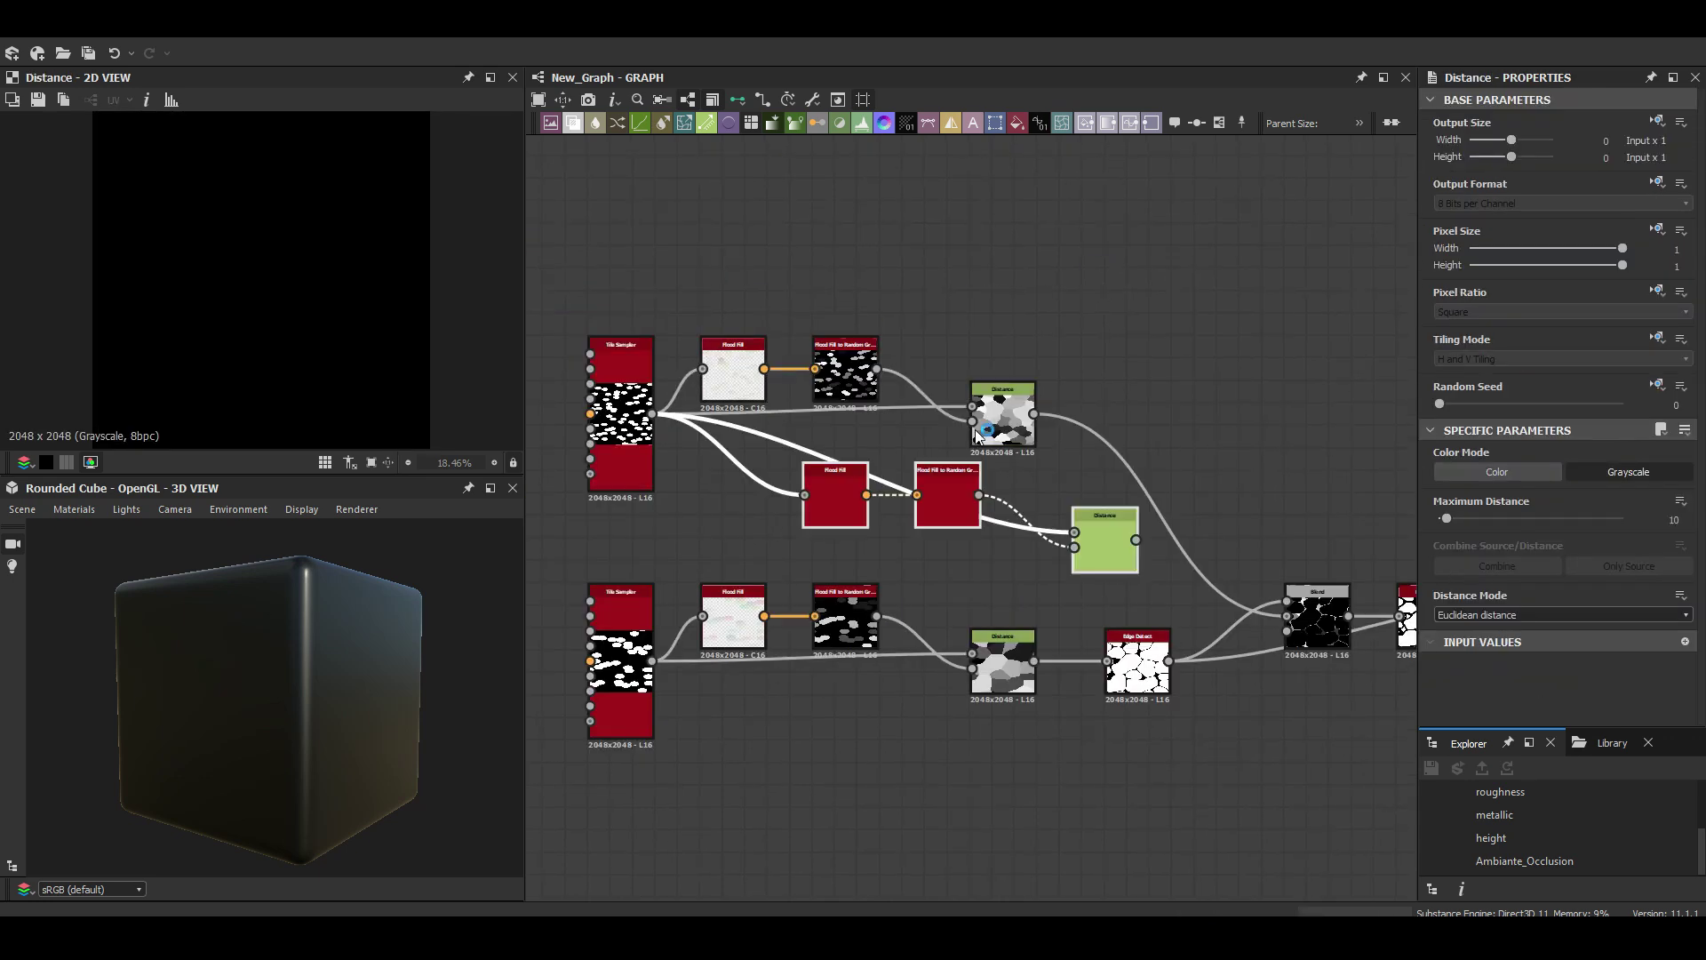
{"action": "scroll", "coordinate": [851, 217], "scroll_direction": "down", "scroll_amount": 3}
{"action": "middle_click_drag", "start_coordinate": [850, 216], "coordinate": [636, 482]}
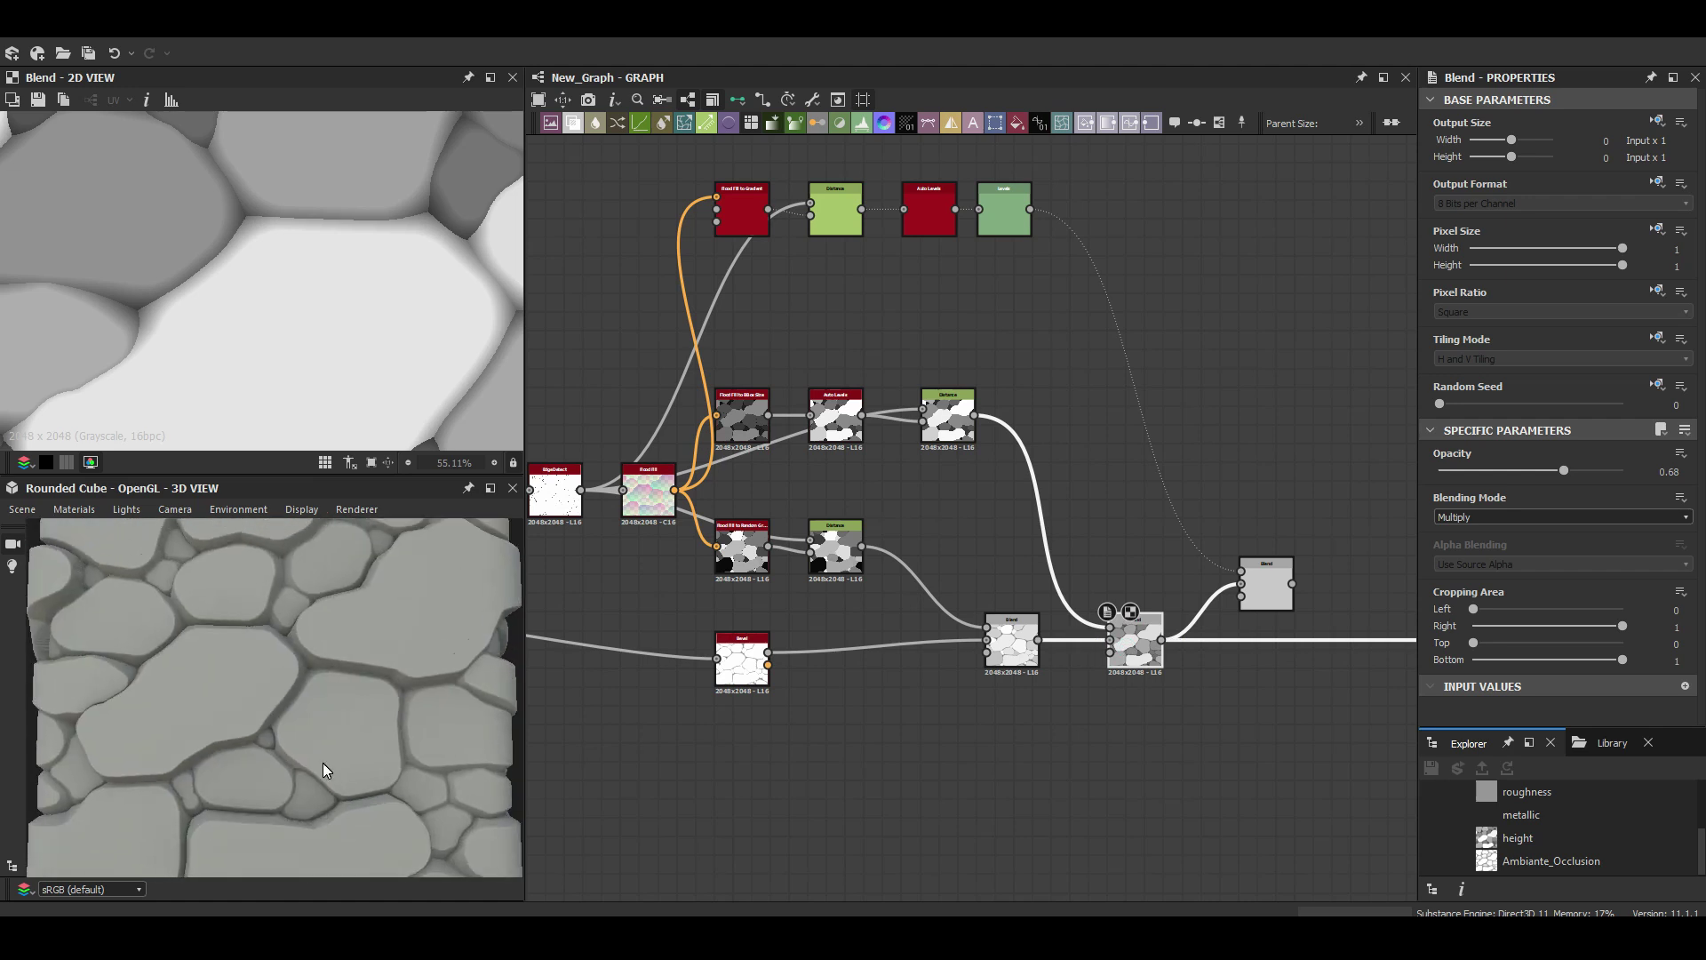
Orbit the cube preview to inspect the raised stones along its side edge.
{"action": "left_click_drag", "start_coordinate": [296, 683], "coordinate": [339, 691]}
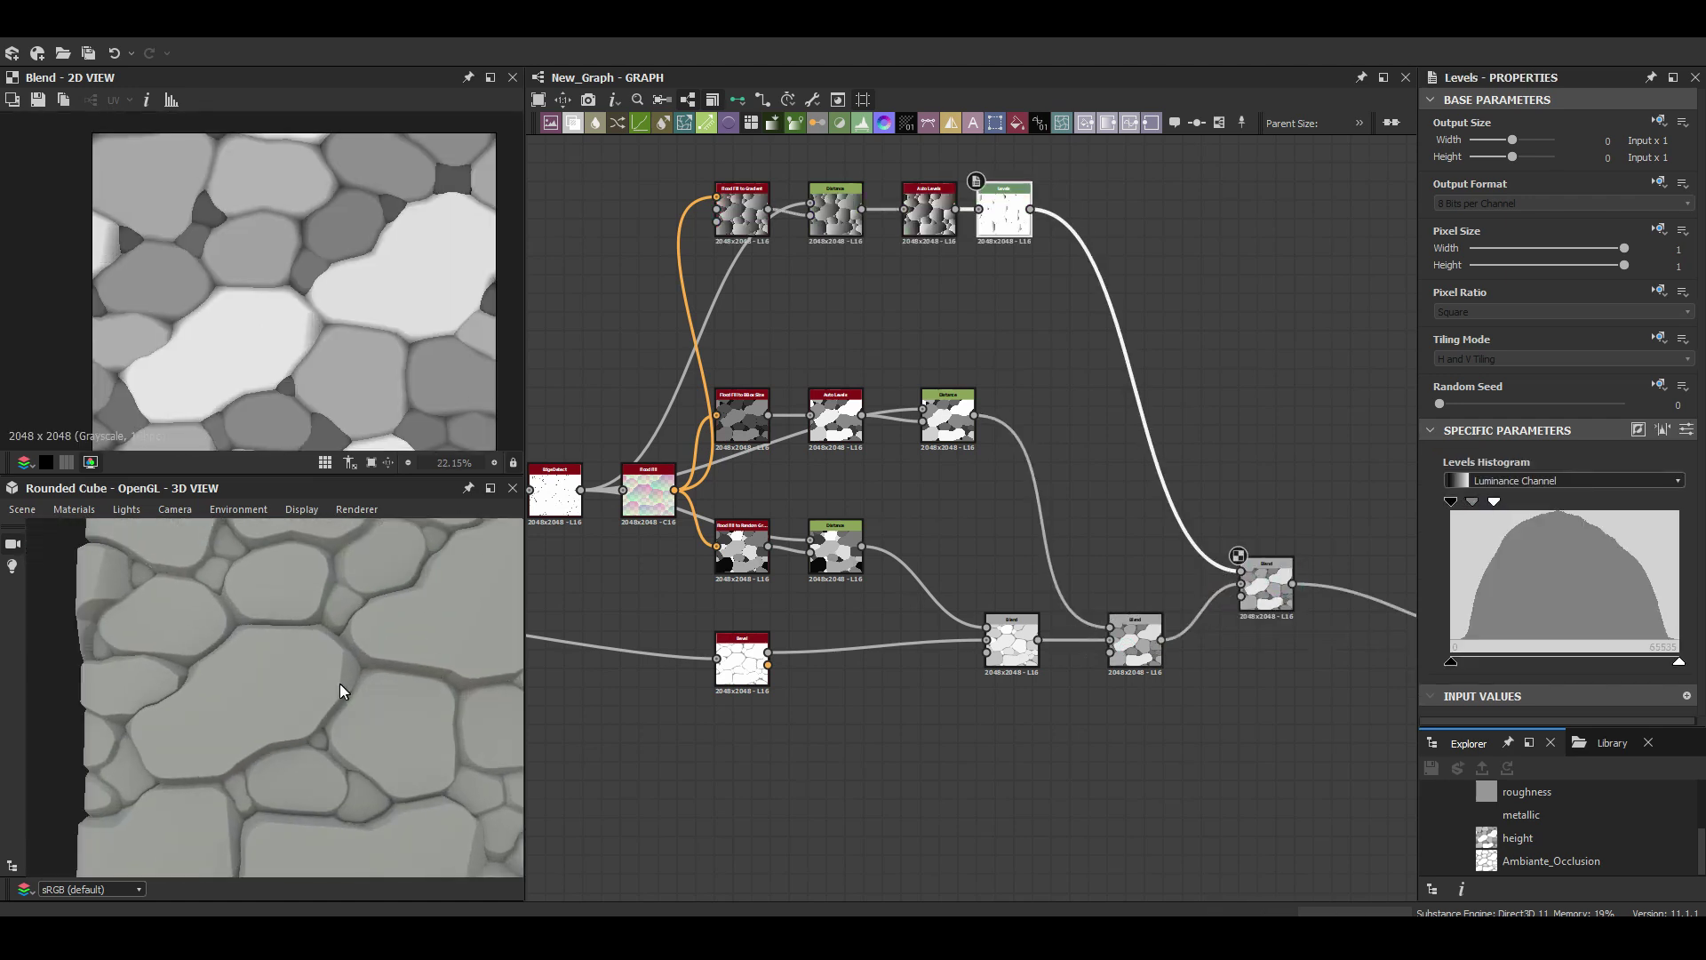
Undo the last change and select the Flood Fill to Gradient chain through its Levels node.
{"action": "key", "text": "ctrl+z"}
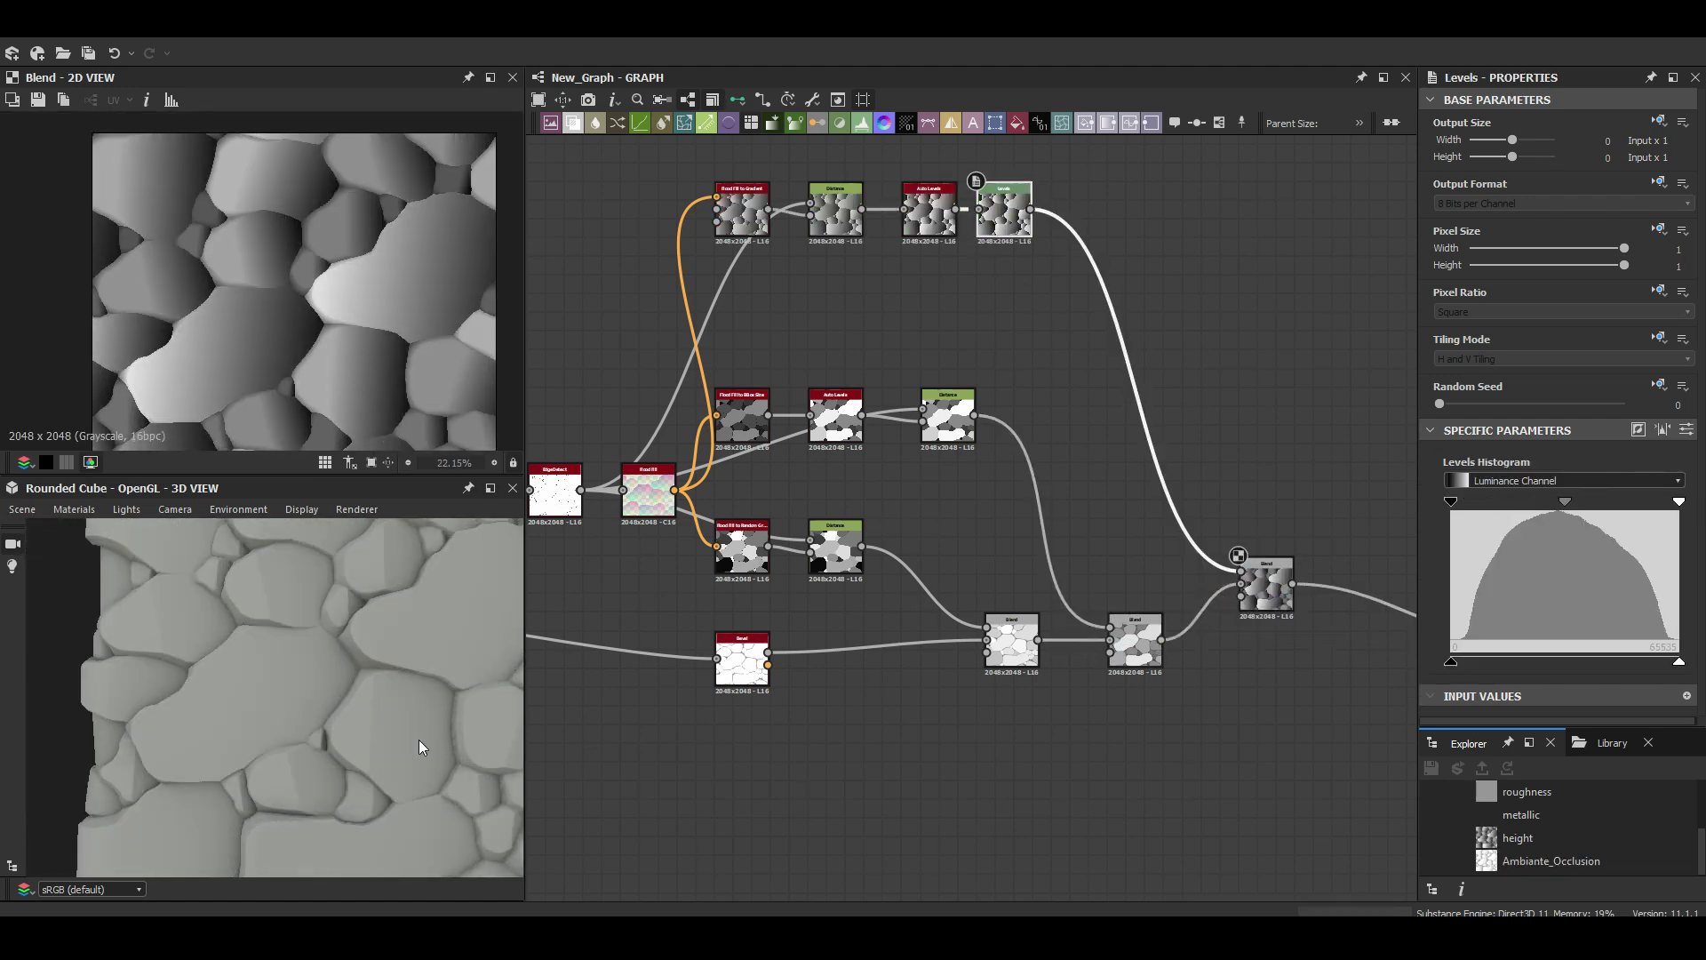
{"action": "left_click", "coordinate": [998, 210]}
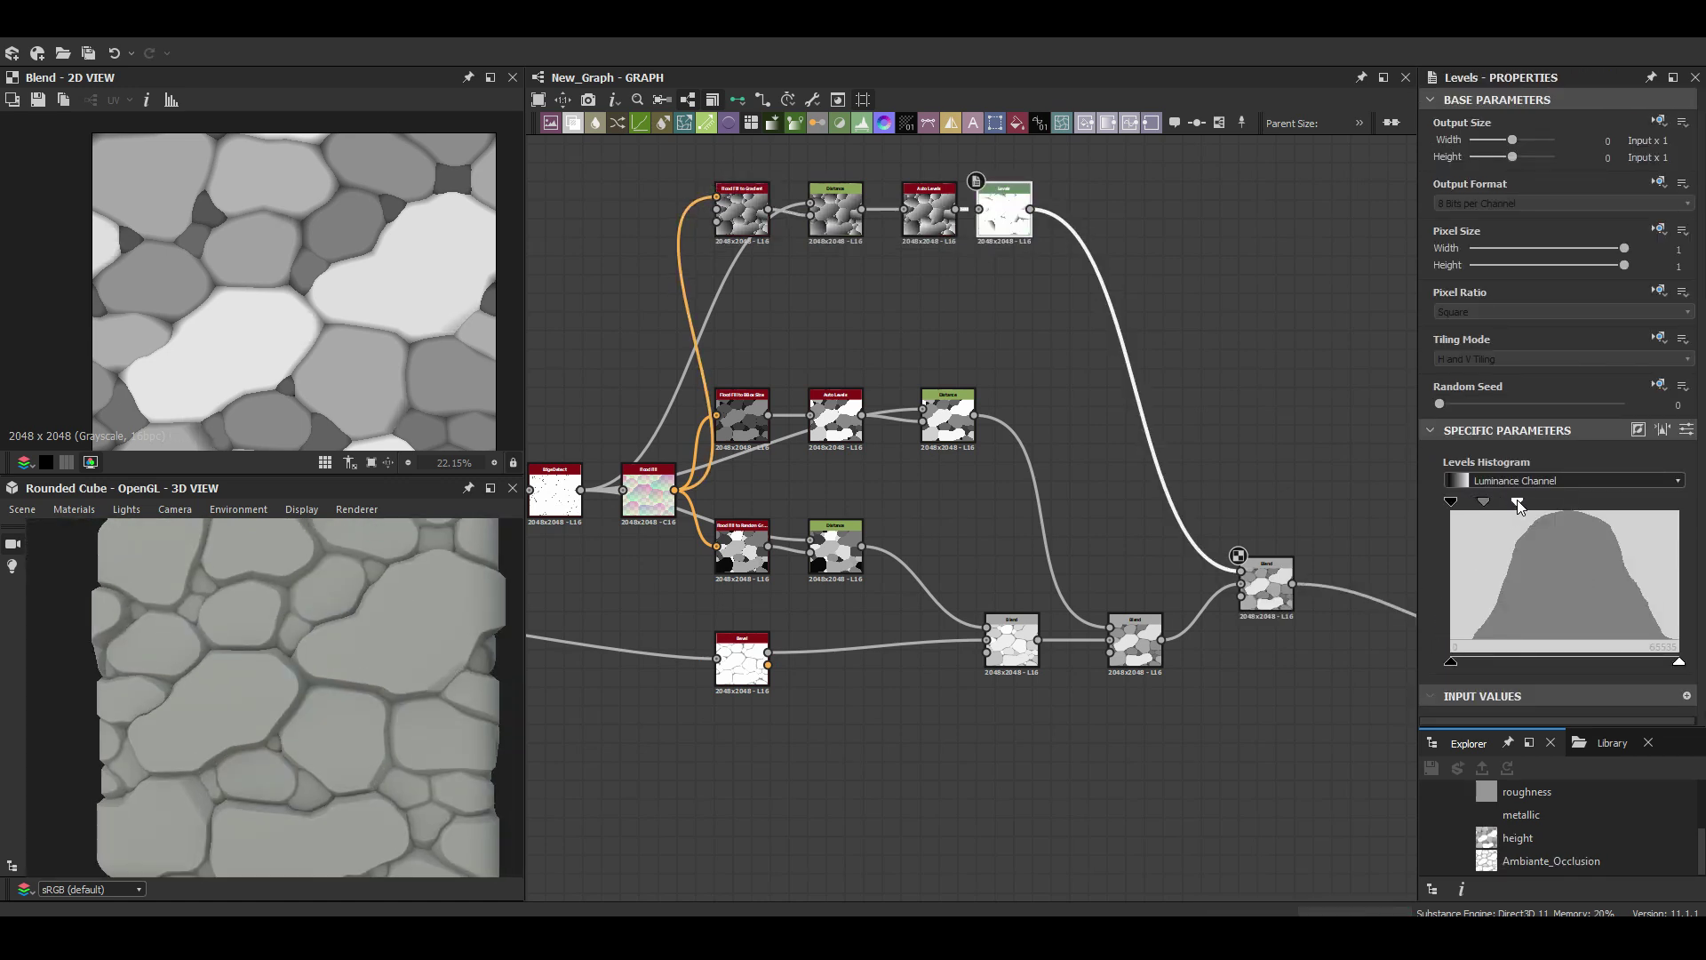
{"action": "left_click_drag", "start_coordinate": [1193, 264], "coordinate": [828, 391]}
{"action": "scroll", "coordinate": [899, 361], "scroll_direction": "up", "scroll_amount": 1}
{"action": "left_click", "coordinate": [726, 344]}
{"action": "scroll", "coordinate": [339, 649], "scroll_direction": "up", "scroll_amount": 2}
{"action": "scroll", "coordinate": [339, 649], "scroll_direction": "down", "scroll_amount": 2}
{"action": "scroll", "coordinate": [812, 410], "scroll_direction": "down", "scroll_amount": 2}
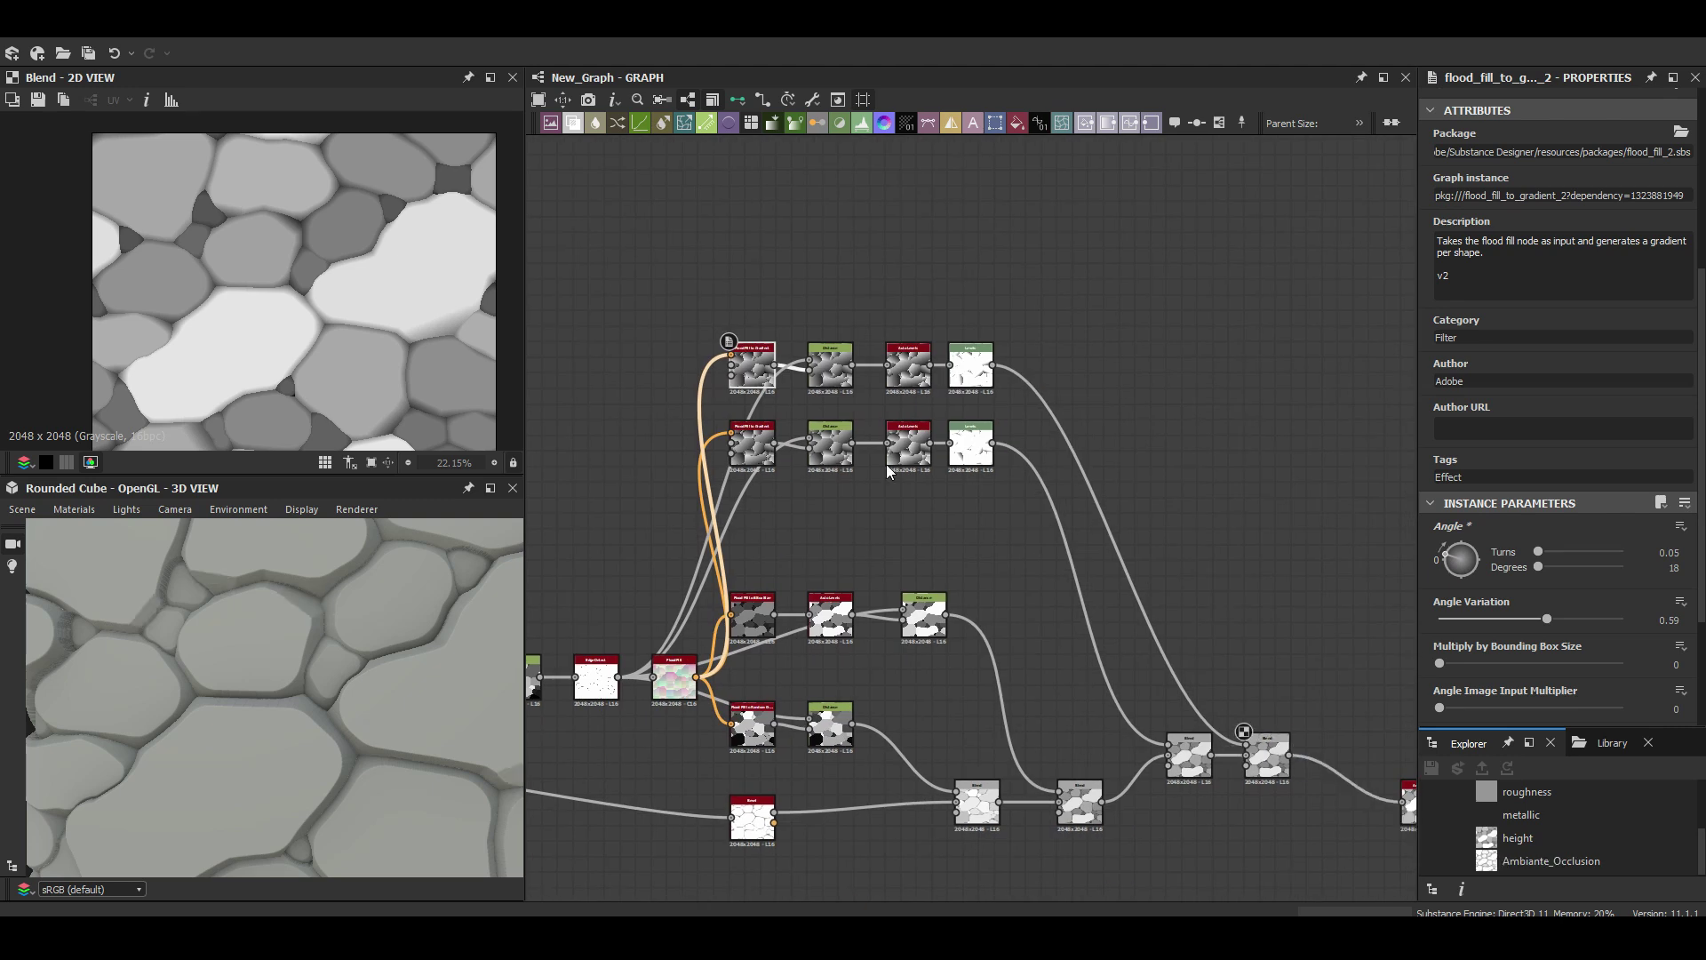
{"action": "left_click", "coordinate": [970, 364]}
{"action": "scroll", "coordinate": [335, 640], "scroll_direction": "down", "scroll_amount": 2}
{"action": "scroll", "coordinate": [335, 640], "scroll_direction": "down", "scroll_amount": 2}
{"action": "scroll", "coordinate": [1096, 590], "scroll_direction": "down", "scroll_amount": 3}
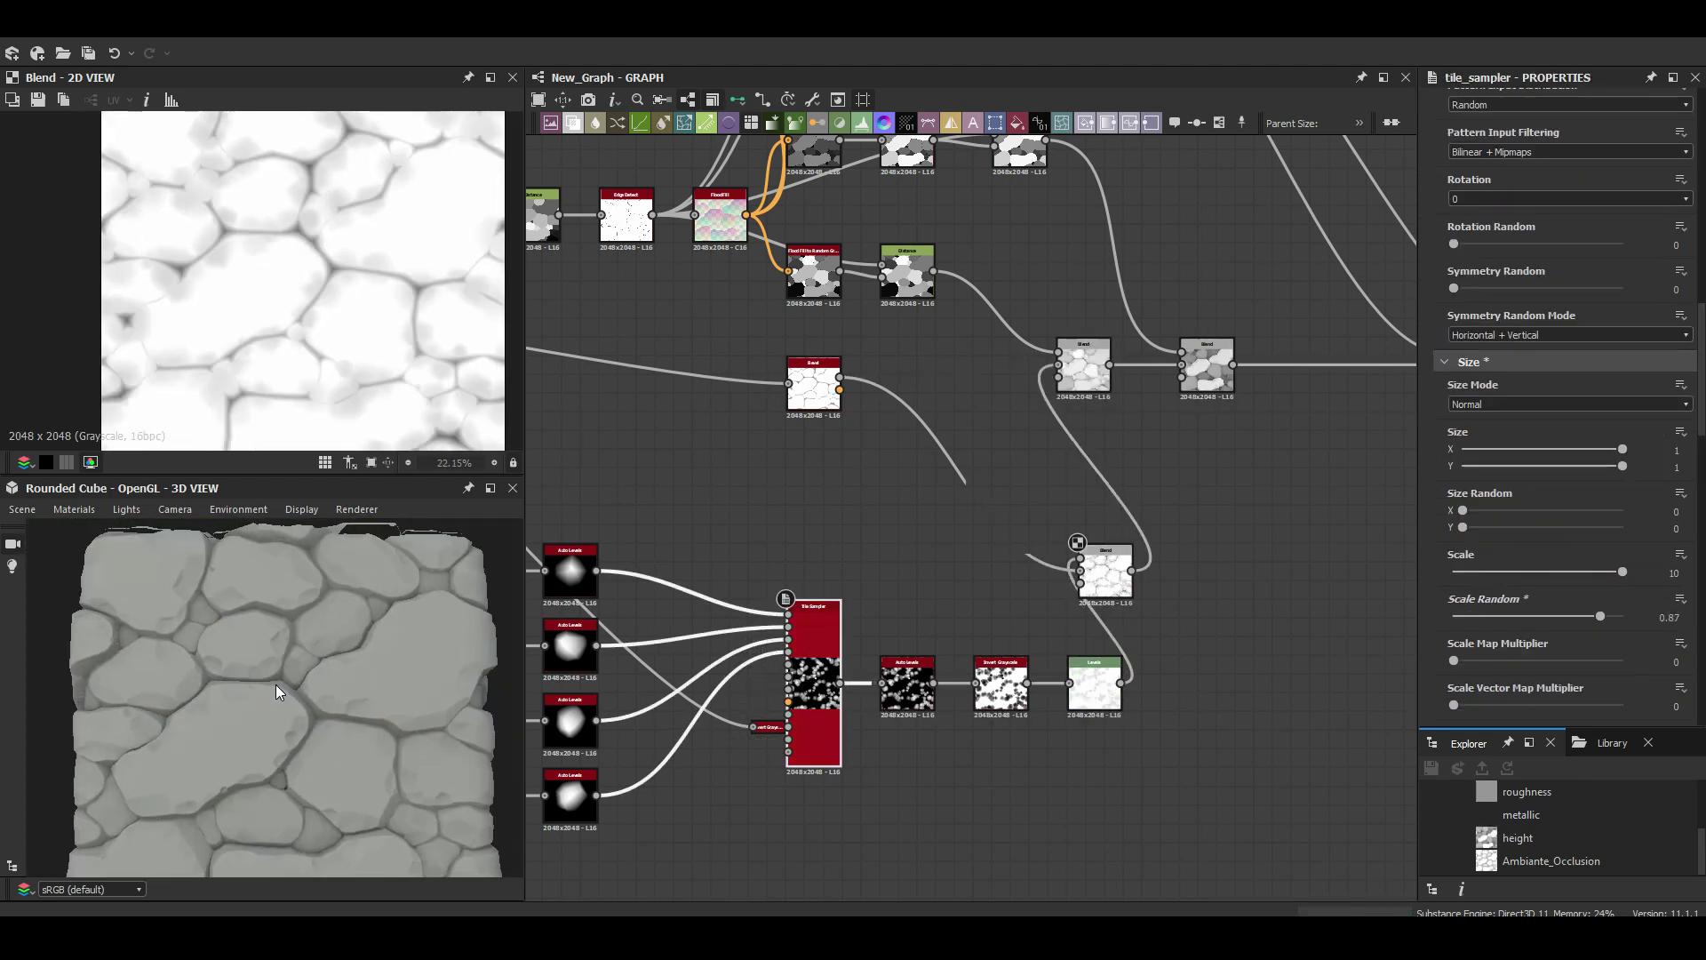
Shift the Levels midtone, nudge a Blend node right, and adjust another Levels node.
{"action": "left_click_drag", "start_coordinate": [1548, 661], "coordinate": [1613, 660]}
{"action": "scroll", "coordinate": [1032, 430], "scroll_direction": "down", "scroll_amount": 3}
{"action": "left_click_drag", "start_coordinate": [961, 456], "coordinate": [1022, 457]}
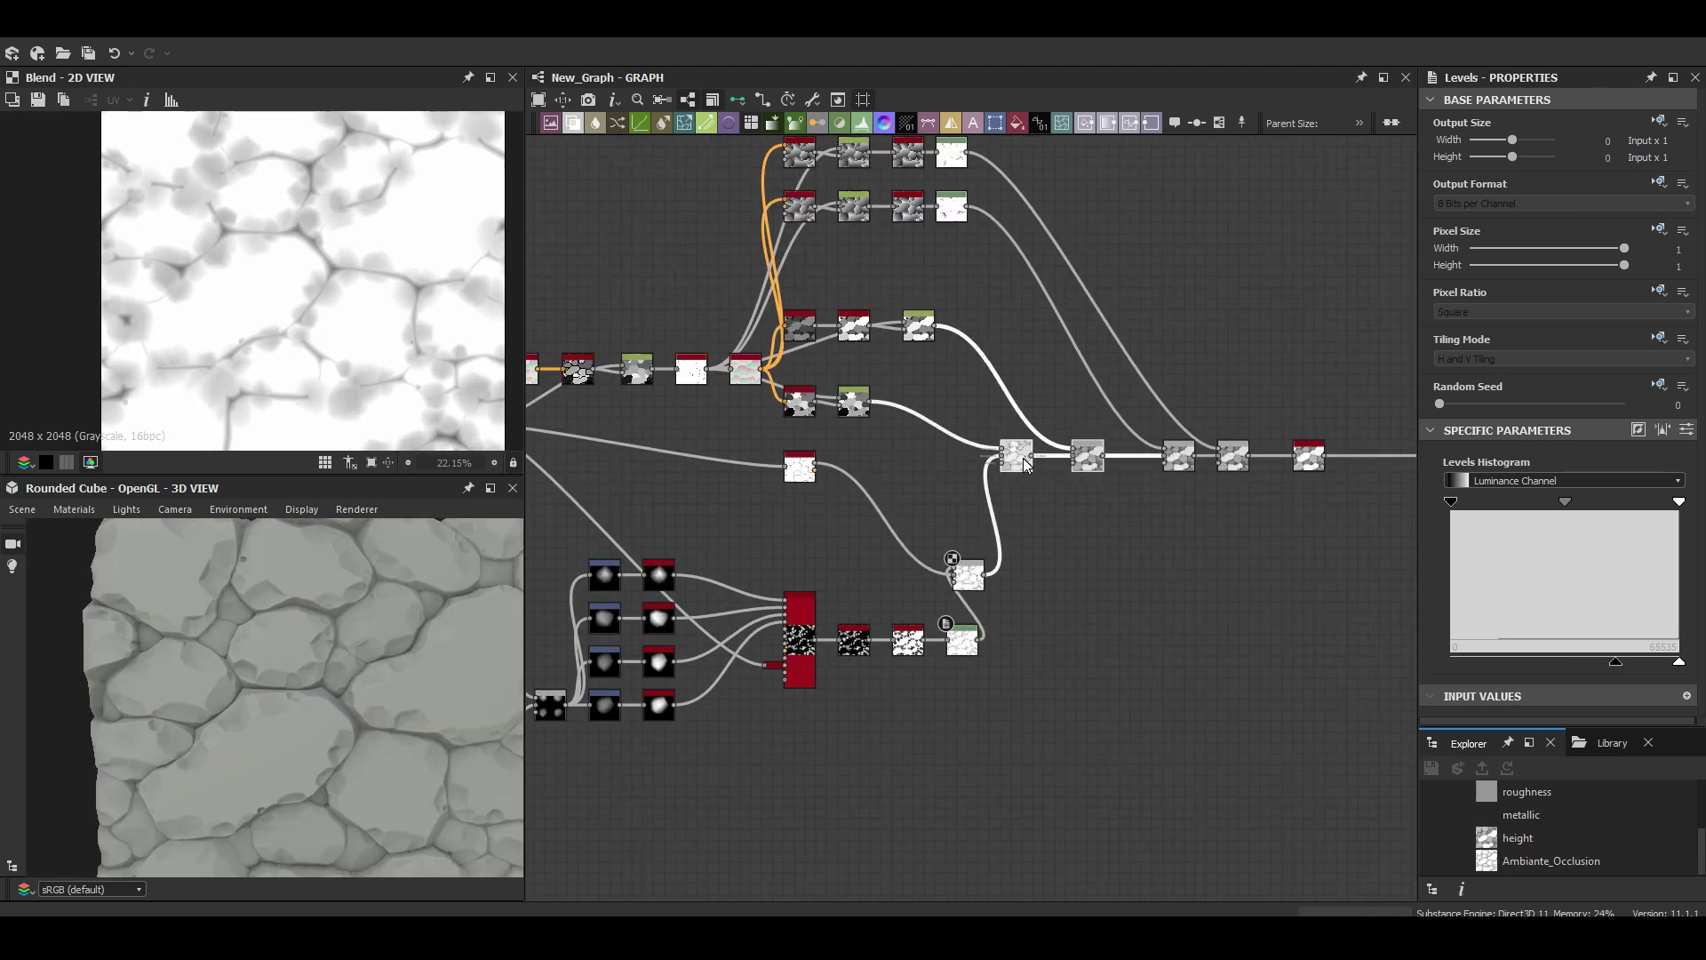
{"action": "scroll", "coordinate": [1022, 457], "scroll_direction": "up", "scroll_amount": 3}
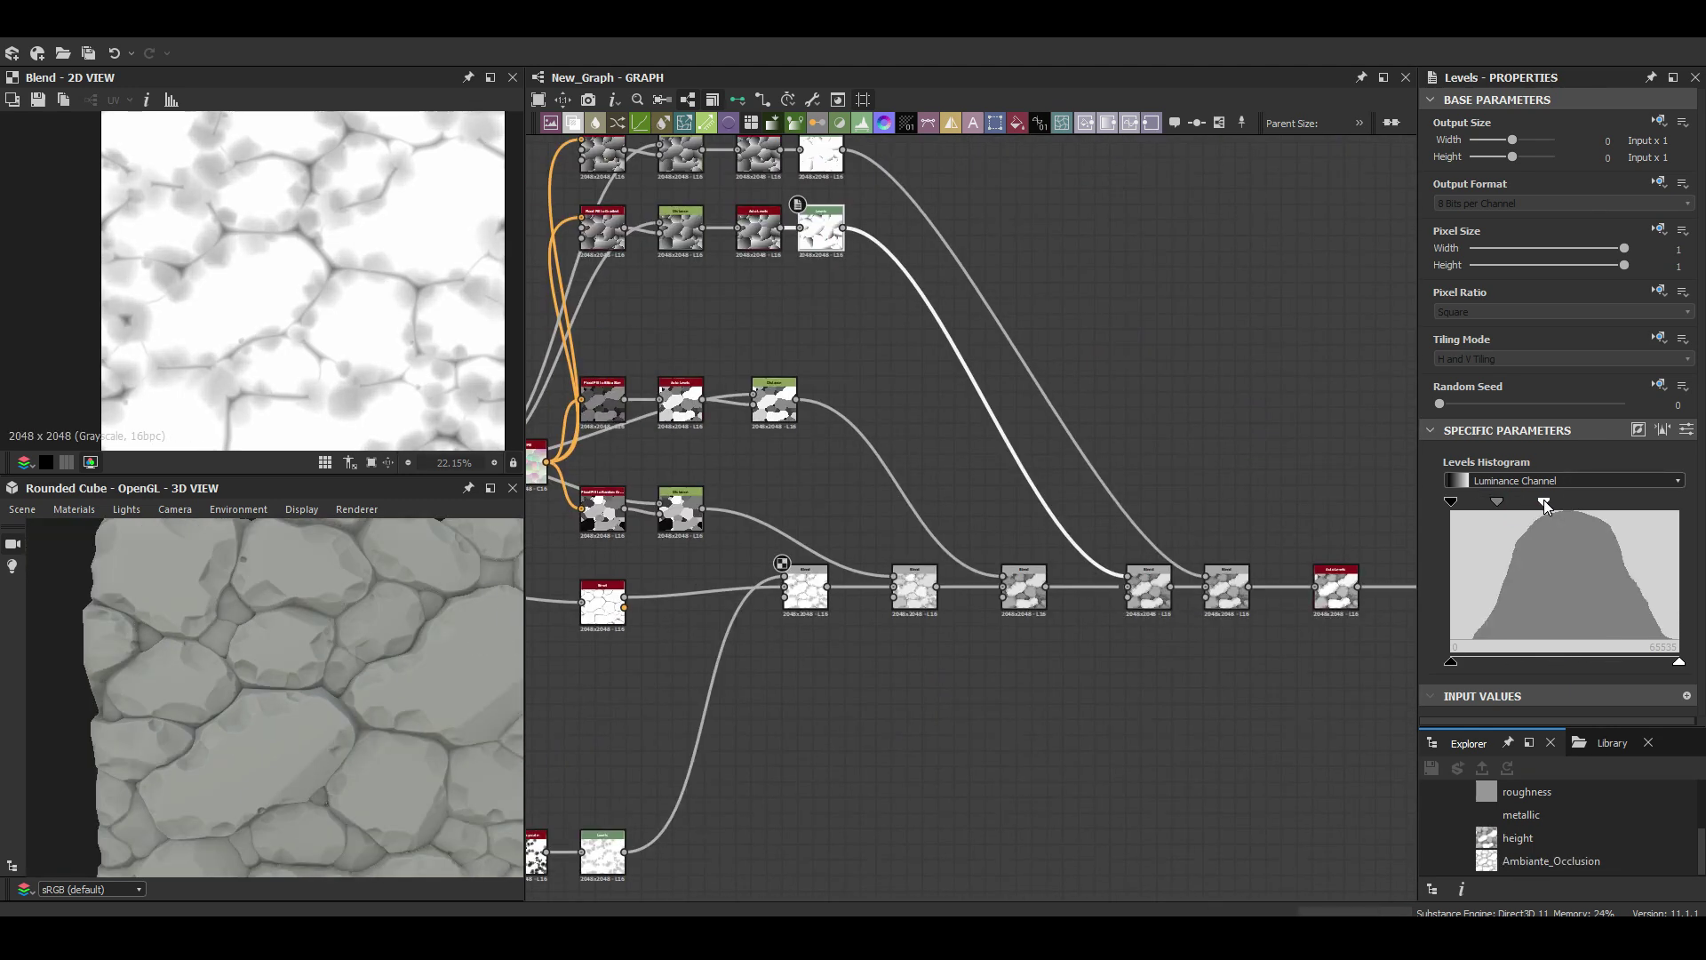
{"action": "middle_click_drag", "start_coordinate": [1105, 315], "coordinate": [1118, 377]}
{"action": "double_click", "coordinate": [834, 217]}
{"action": "mouse_move", "coordinate": [911, 478]}
{"action": "middle_mouse_down"}
{"action": "mouse_move", "coordinate": [1013, 596]}
{"action": "mouse_move", "coordinate": [862, 523]}
{"action": "middle_mouse_up"}
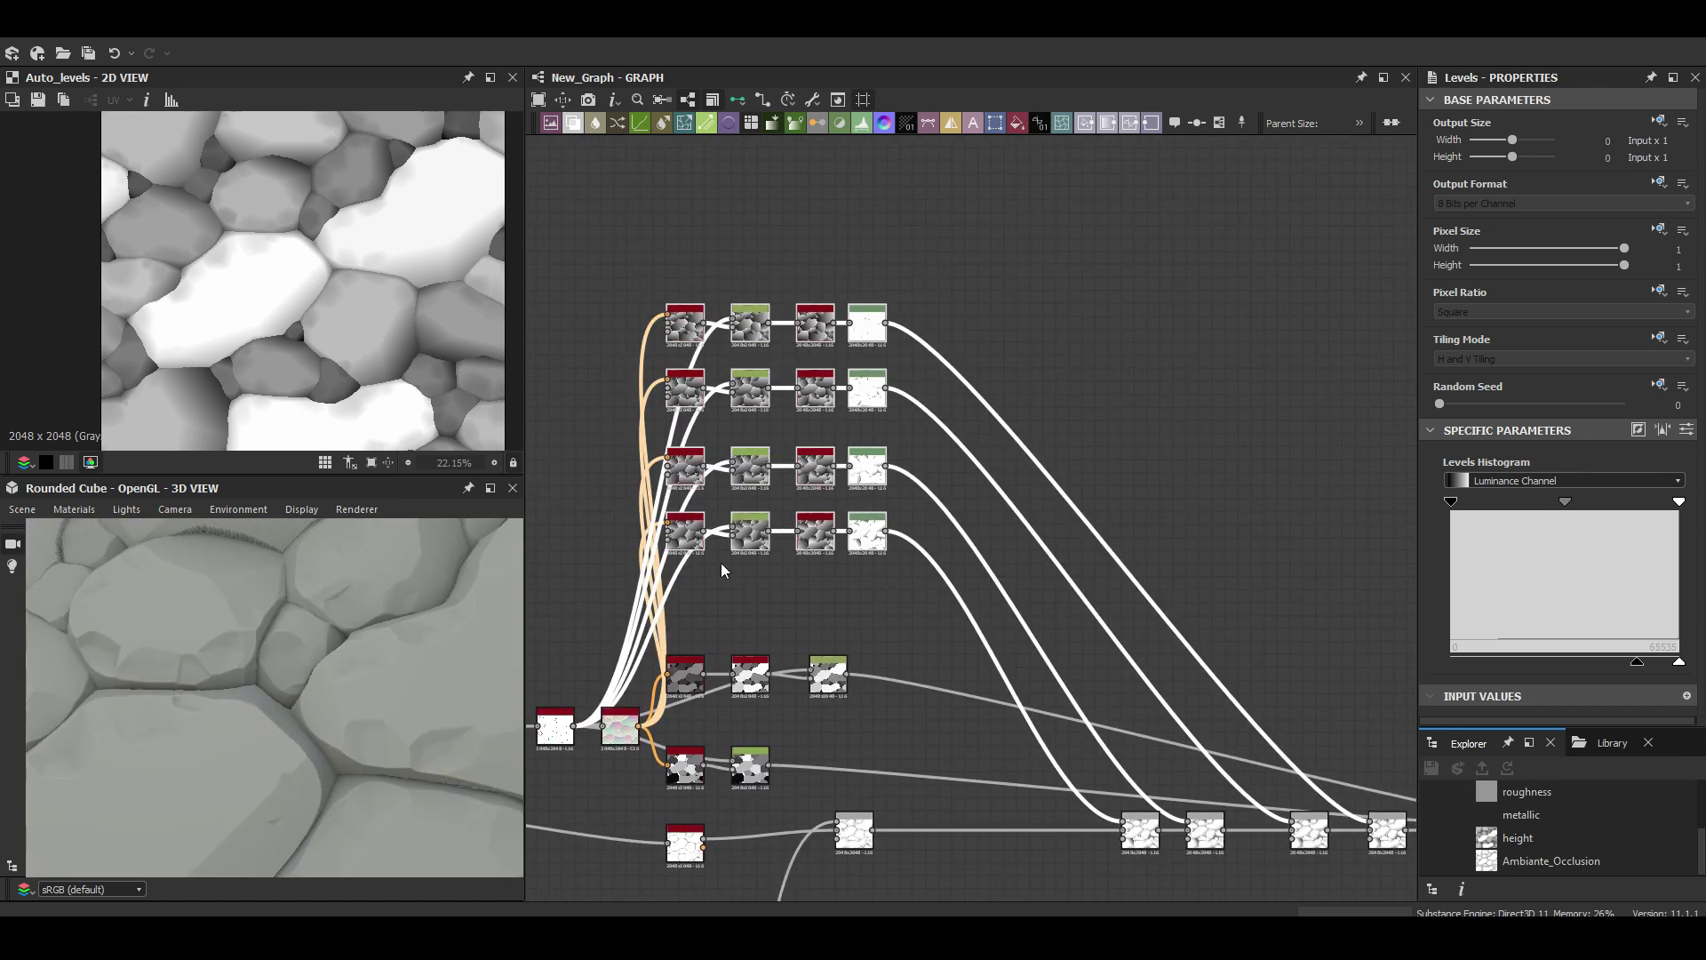
Select the Blend node and preview the Flood Fill to Gradient node in 2D.
{"action": "scroll", "coordinate": [722, 570], "scroll_direction": "down", "scroll_amount": 5}
{"action": "scroll", "coordinate": [929, 570], "scroll_direction": "up", "scroll_amount": 3}
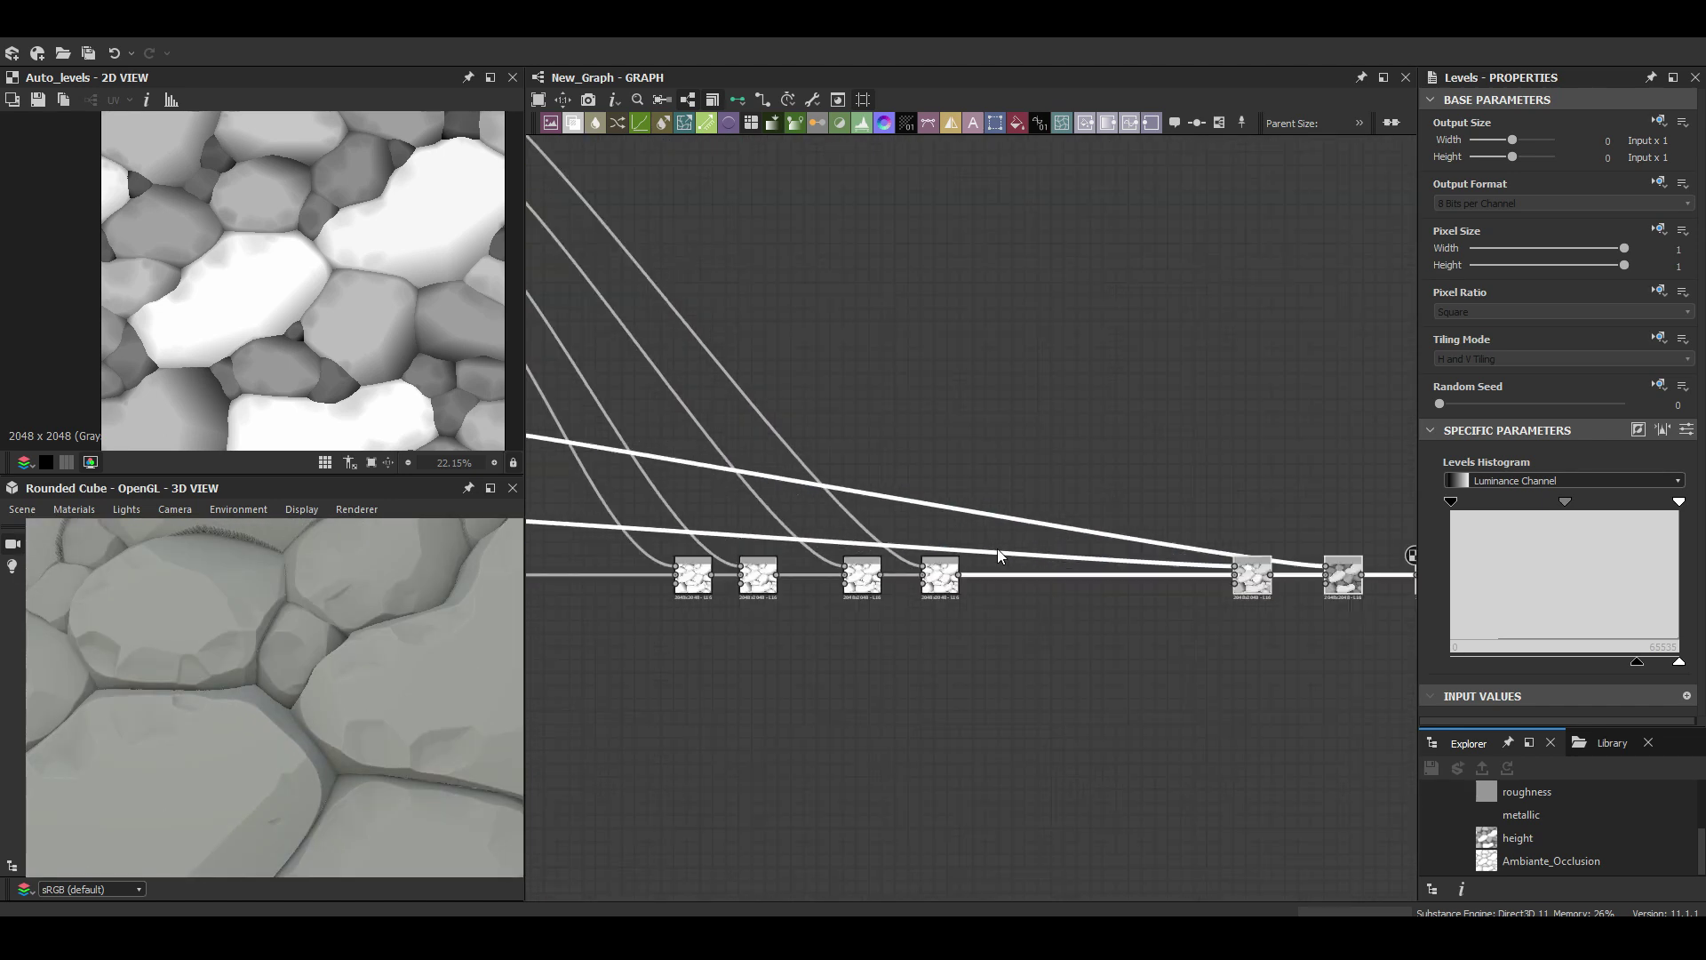
{"action": "left_click", "coordinate": [1046, 579]}
{"action": "scroll", "coordinate": [857, 616], "scroll_direction": "down", "scroll_amount": 5}
{"action": "scroll", "coordinate": [1001, 505], "scroll_direction": "up", "scroll_amount": 2}
{"action": "scroll", "coordinate": [711, 355], "scroll_direction": "up", "scroll_amount": 2}
{"action": "double_click", "coordinate": [735, 341]}
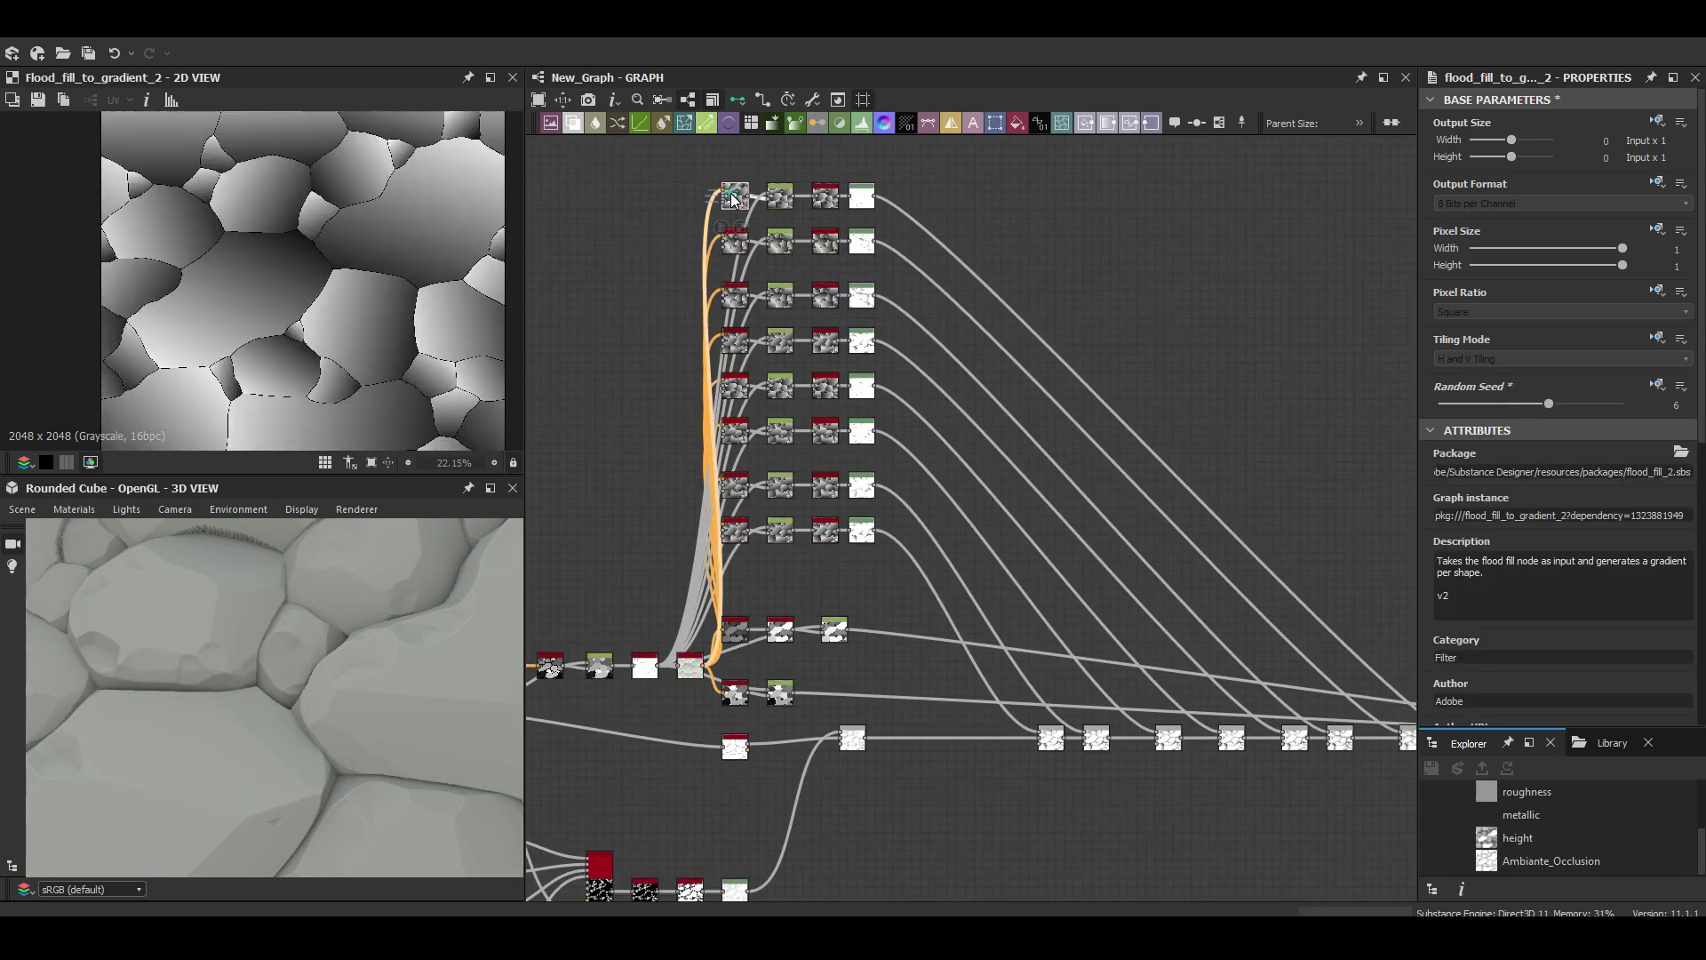
Reseed the gradient and tune its Levels black input, white input, and maximum output.
{"action": "left_click_drag", "start_coordinate": [1440, 404], "coordinate": [1512, 405]}
{"action": "scroll", "coordinate": [370, 642], "scroll_direction": "down", "scroll_amount": 5}
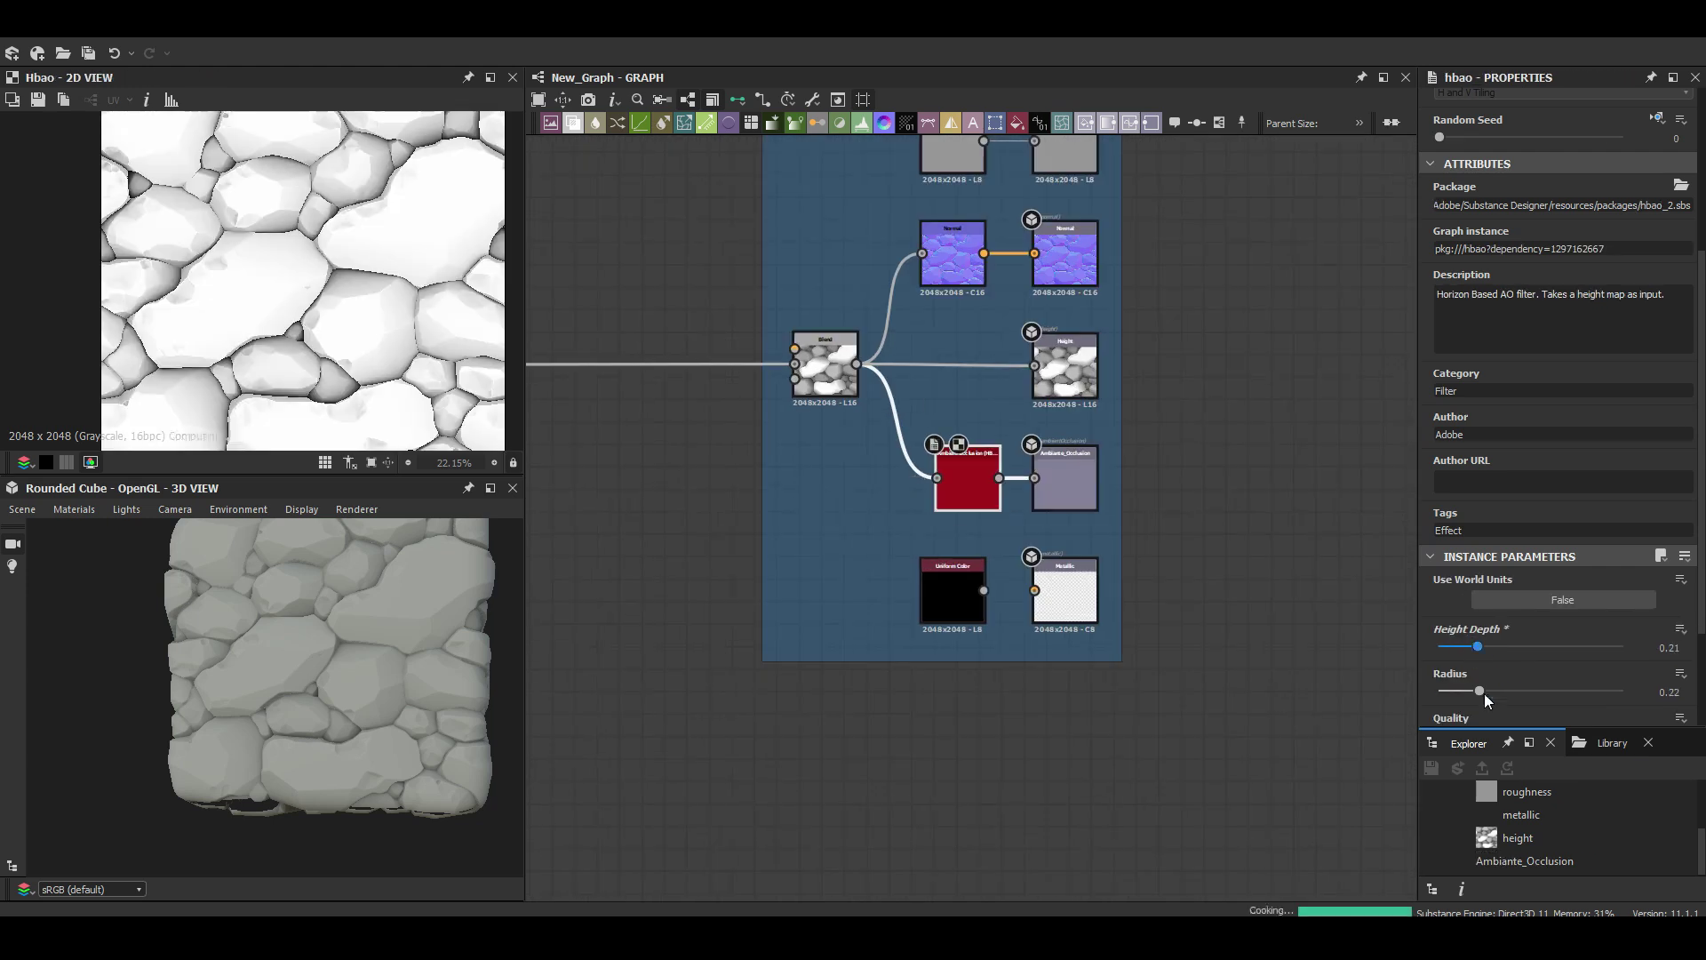
{"action": "scroll", "coordinate": [282, 668], "scroll_direction": "up", "scroll_amount": 5}
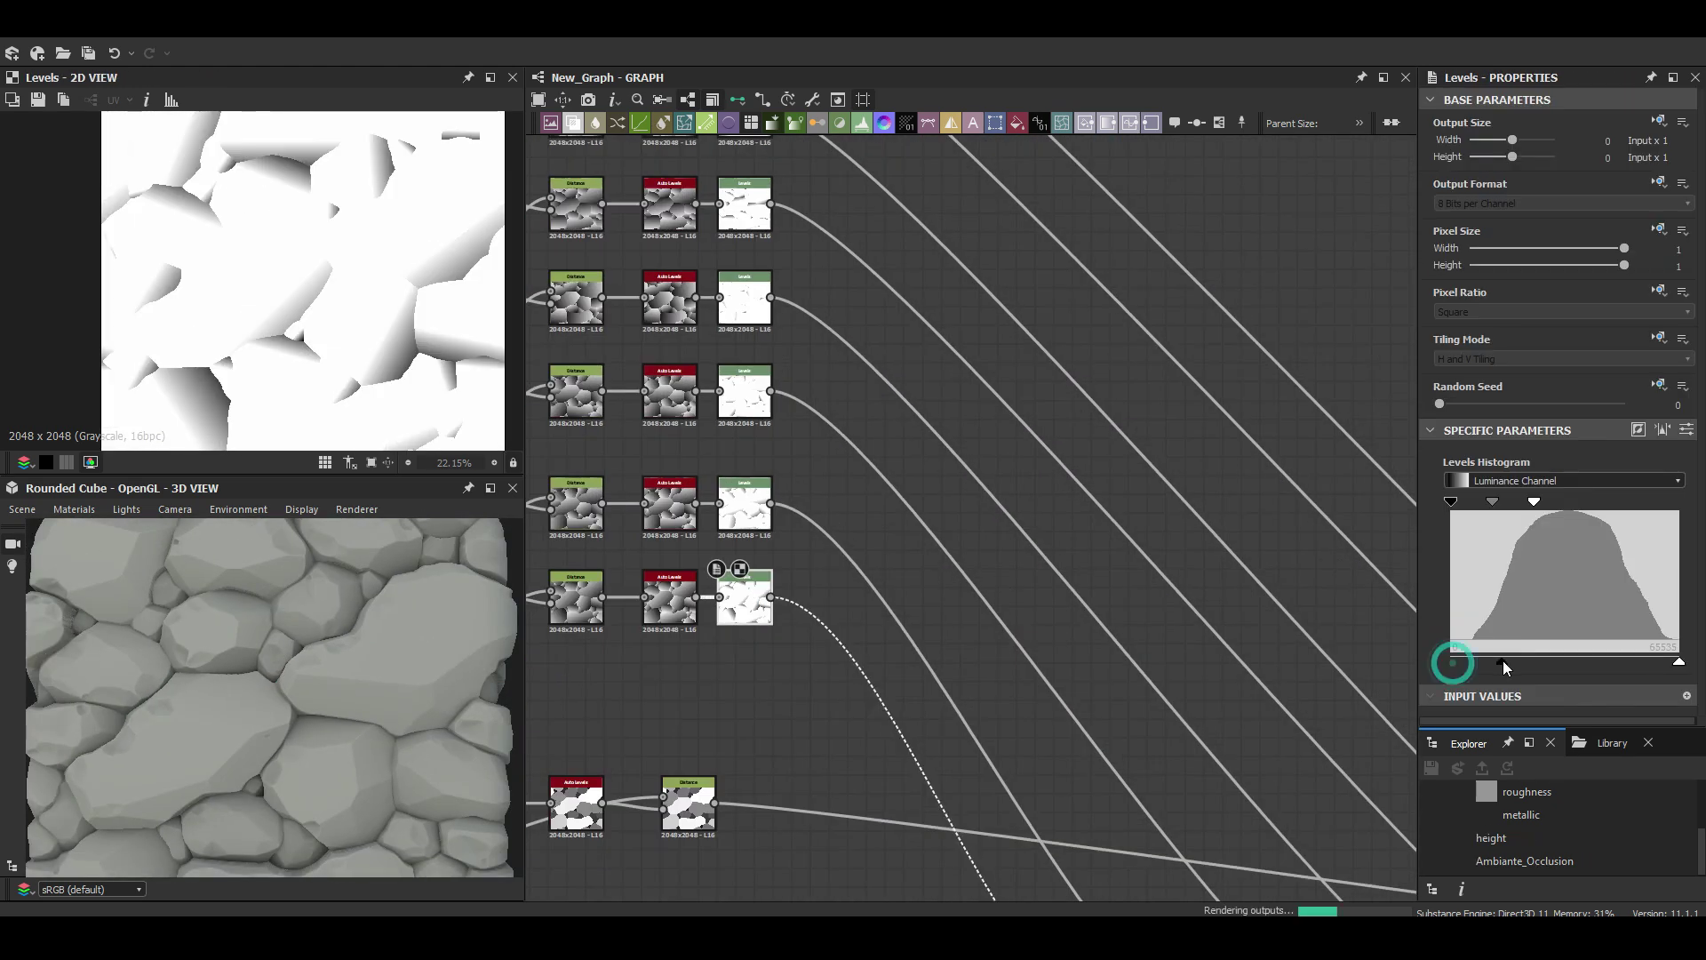
{"action": "left_click_drag", "start_coordinate": [1553, 660], "coordinate": [1454, 660]}
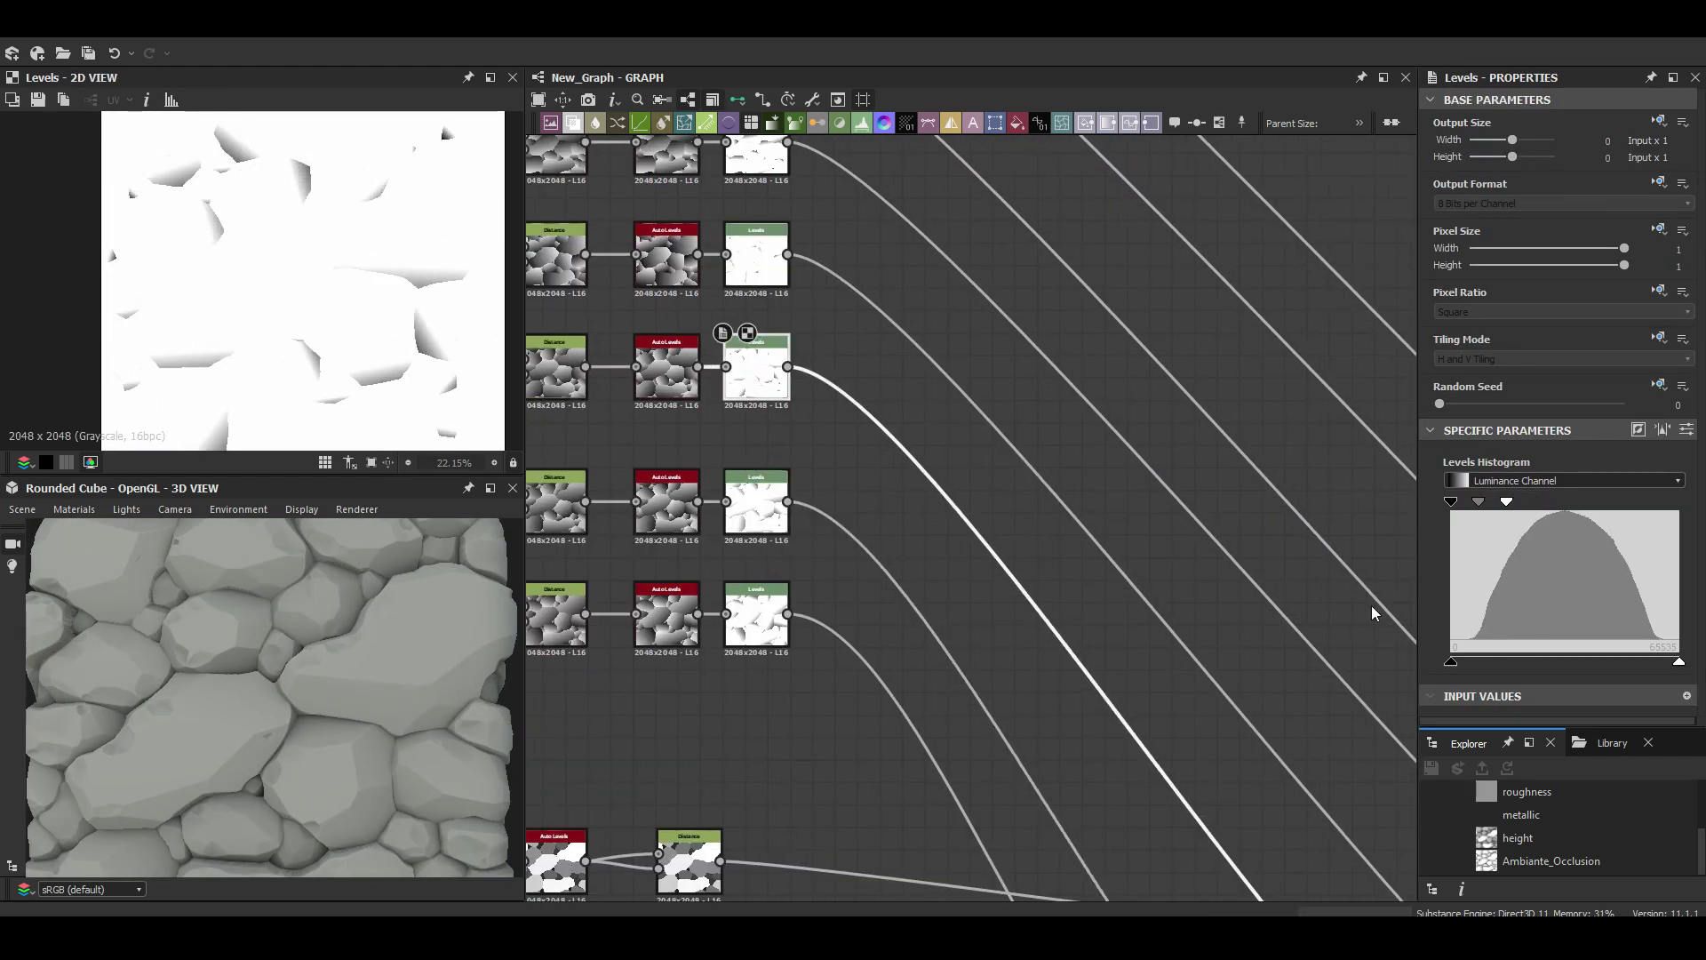
{"action": "left_click_drag", "start_coordinate": [1497, 503], "coordinate": [1518, 503]}
{"action": "left_click_drag", "start_coordinate": [1520, 661], "coordinate": [1486, 661]}
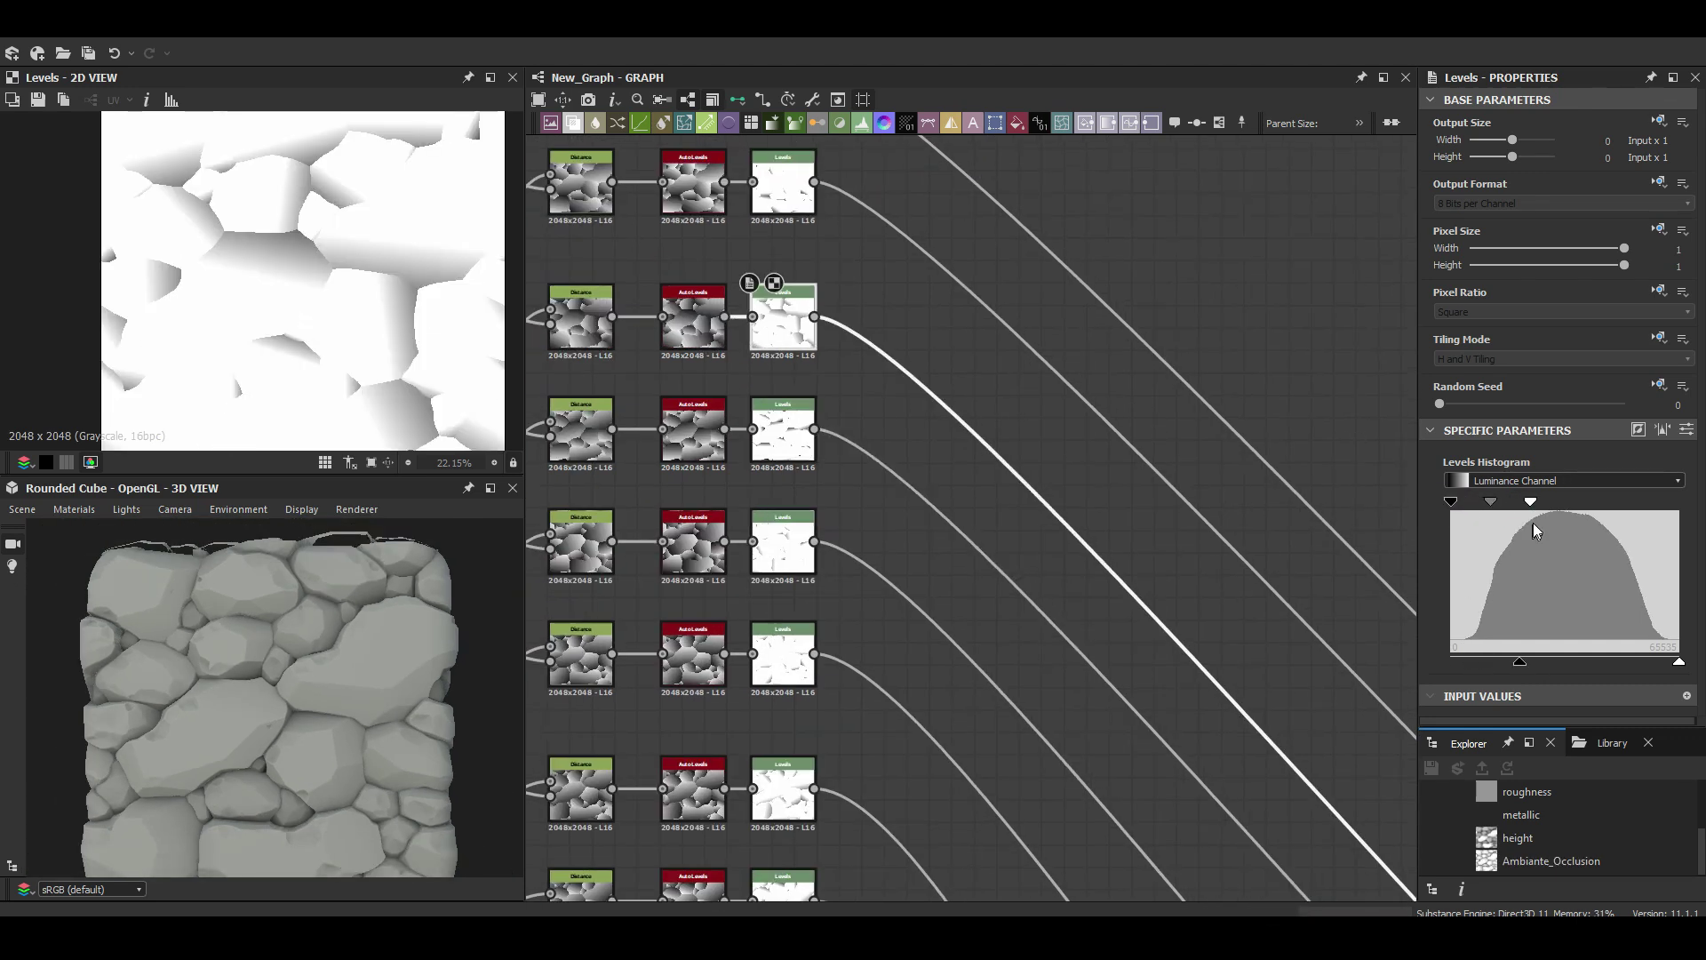
{"action": "scroll", "coordinate": [334, 664], "scroll_direction": "down", "scroll_amount": 5}
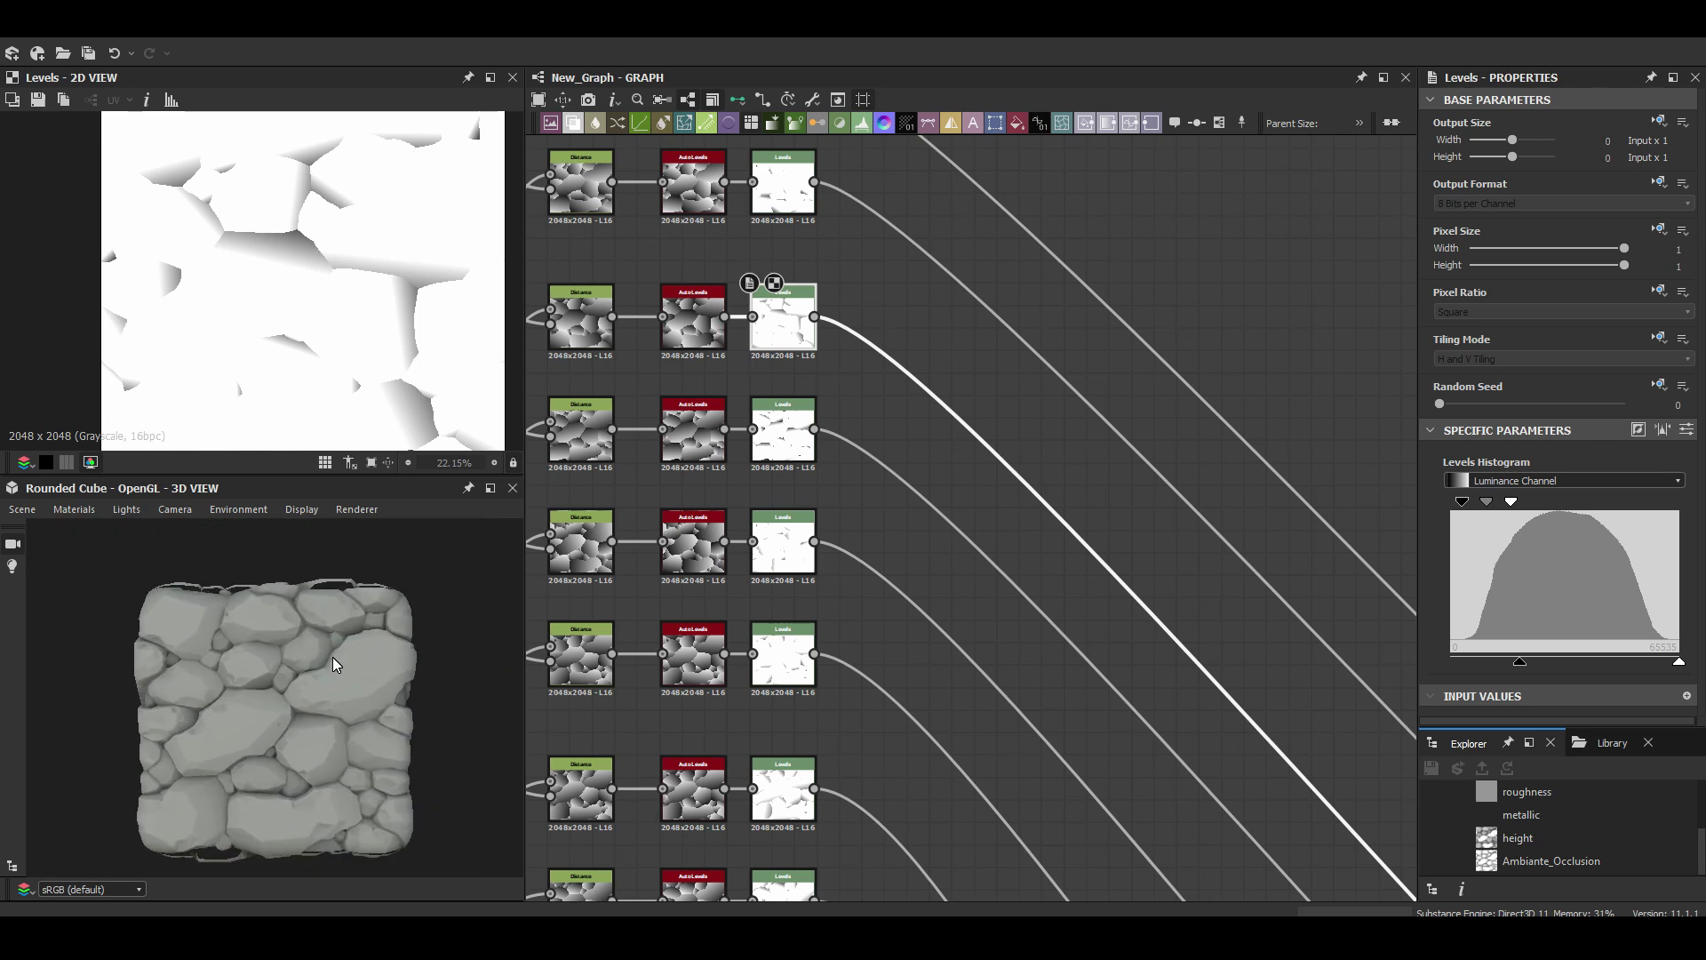
{"action": "left_click_drag", "start_coordinate": [1549, 661], "coordinate": [1450, 661]}
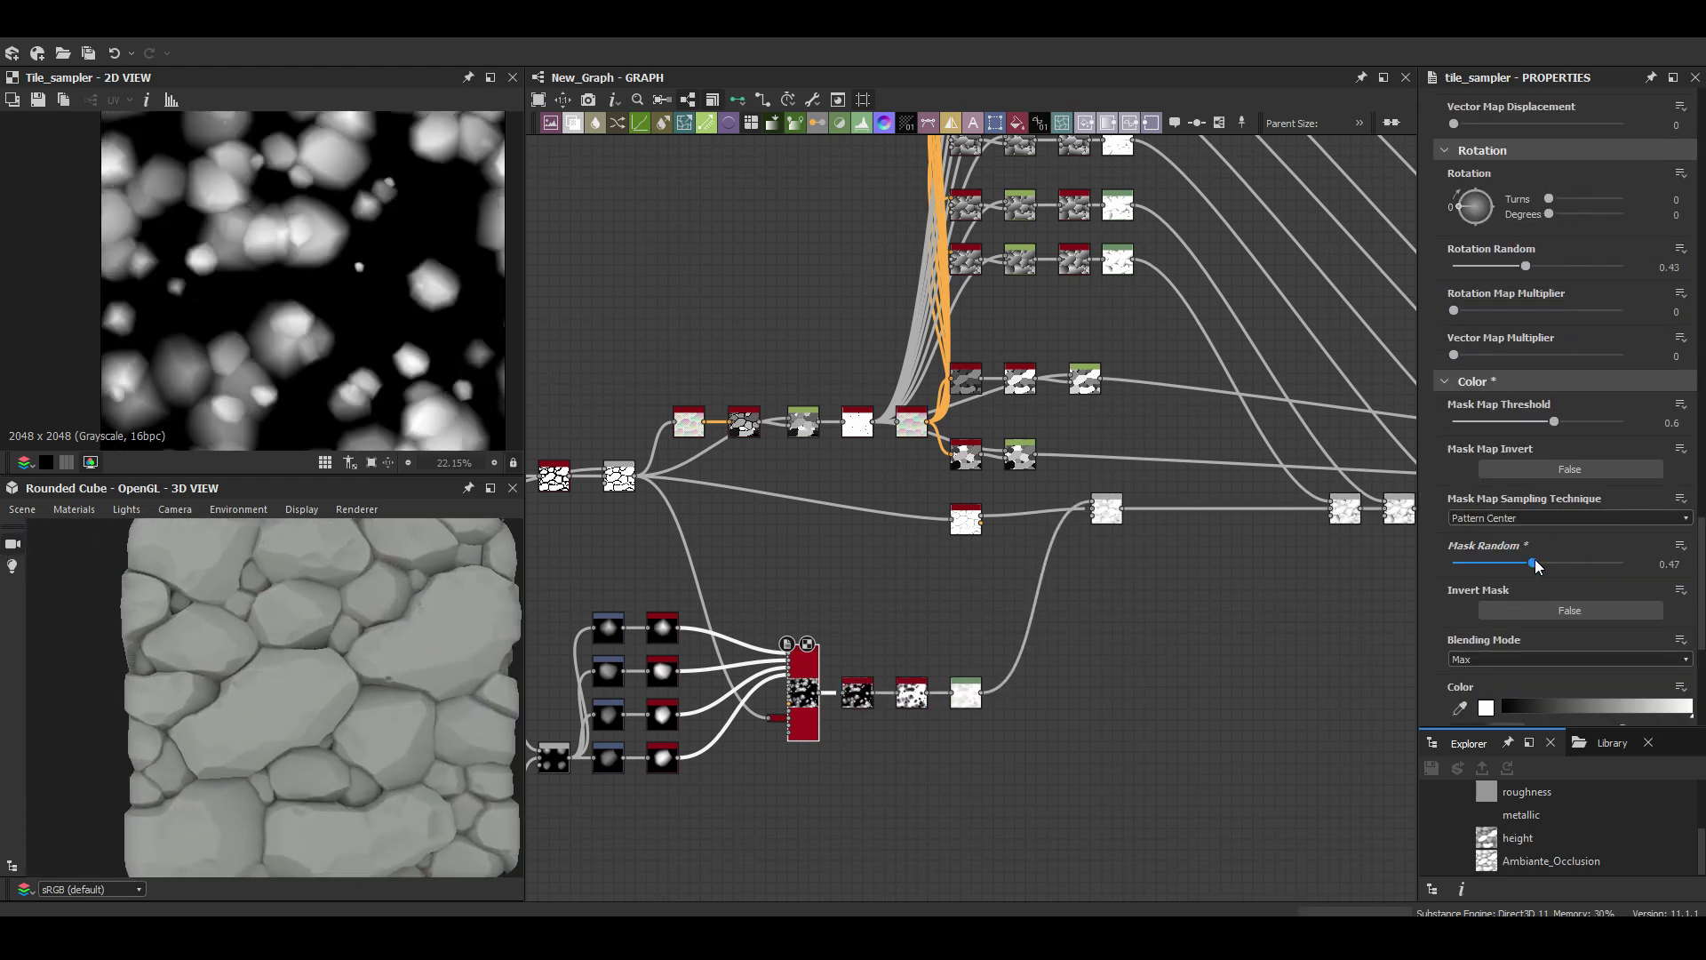
Insert new nodes at the Blend, then lower the next Levels node's white input.
{"action": "left_click", "coordinate": [976, 523]}
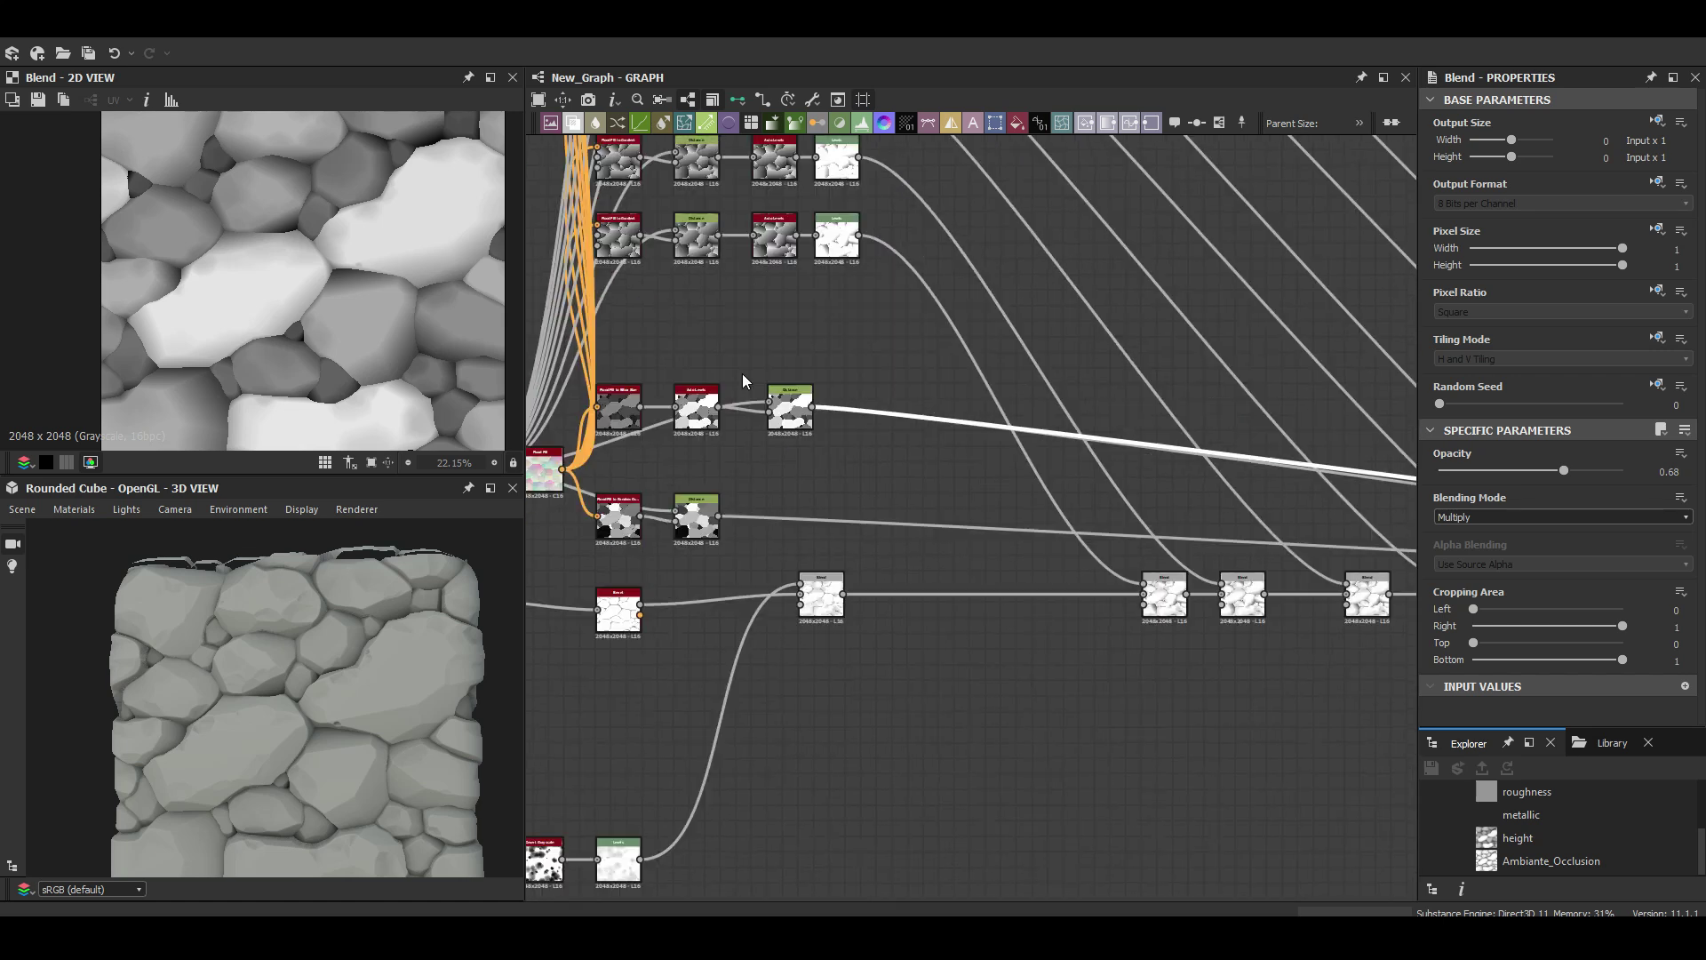
{"action": "left_click", "coordinate": [858, 579]}
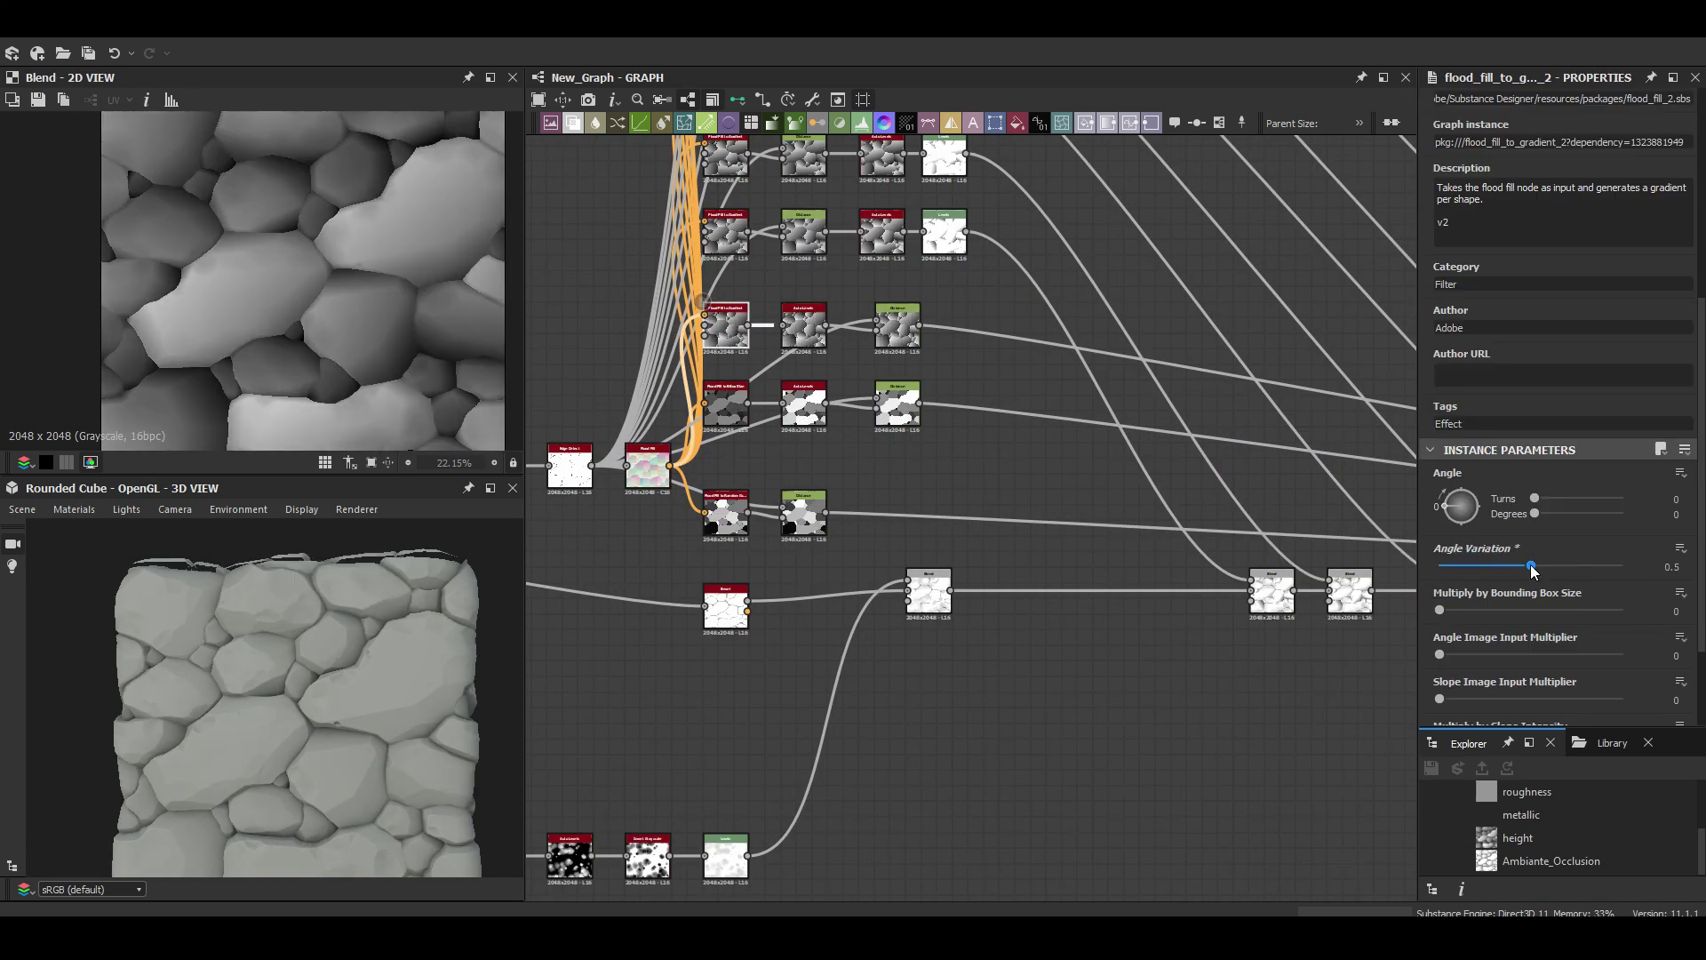
{"action": "left_click", "coordinate": [1110, 536]}
{"action": "left_click_drag", "start_coordinate": [331, 676], "coordinate": [285, 716]}
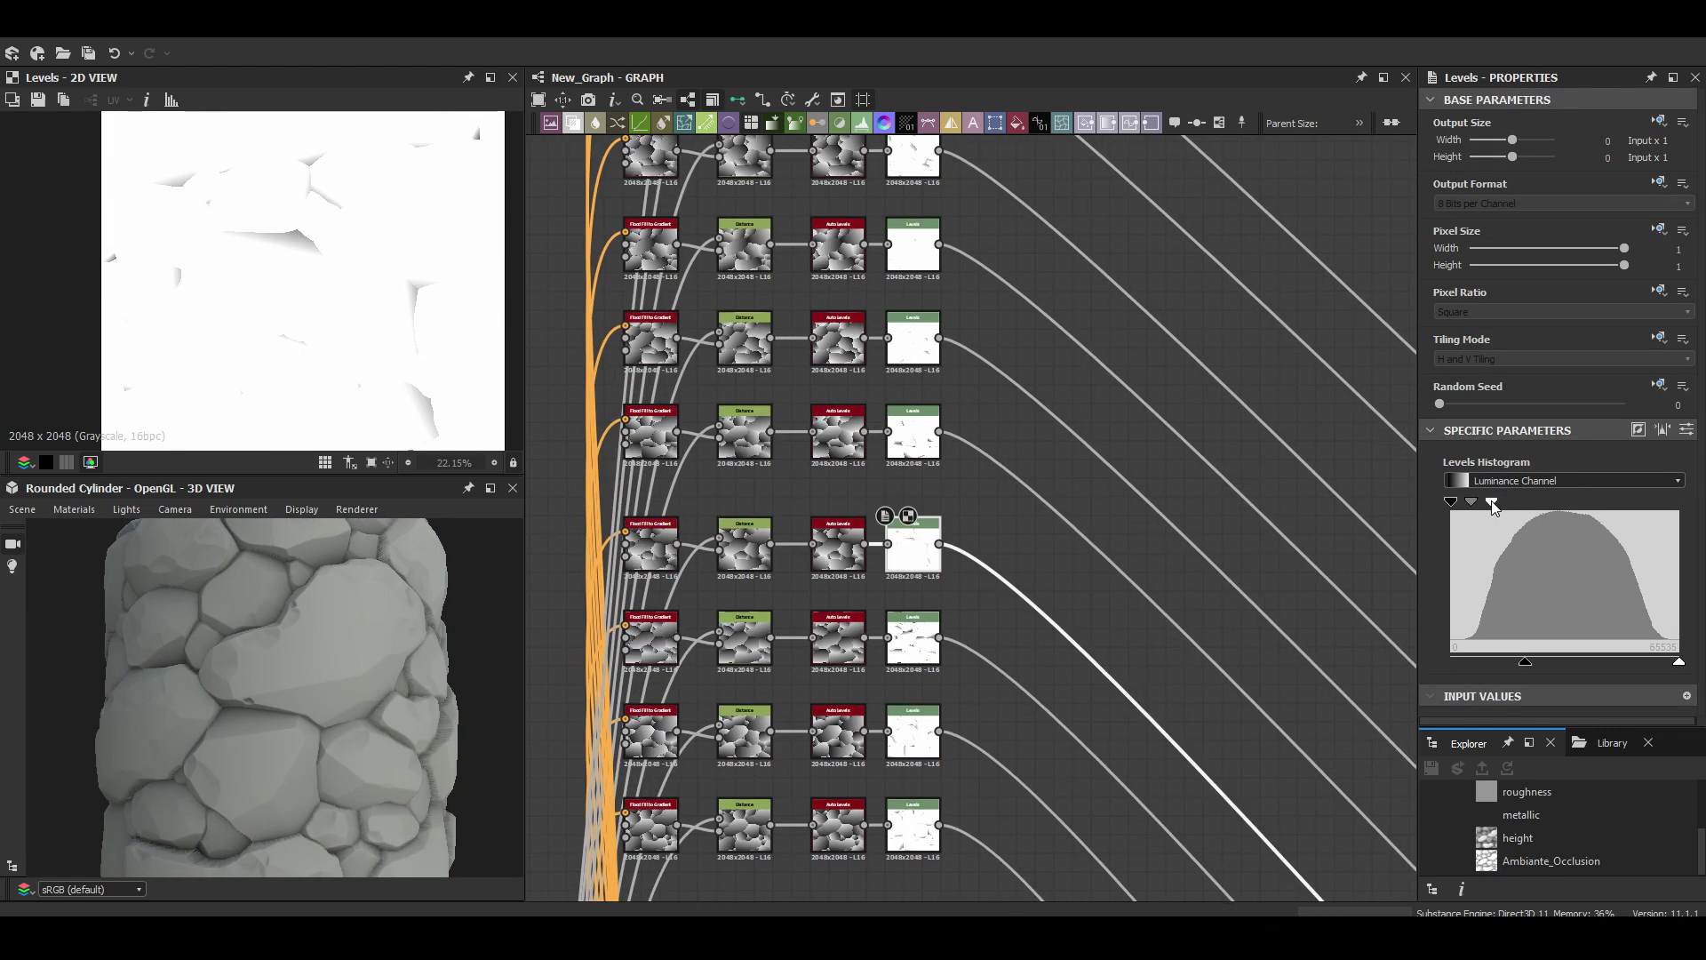
{"action": "left_click", "coordinate": [918, 641]}
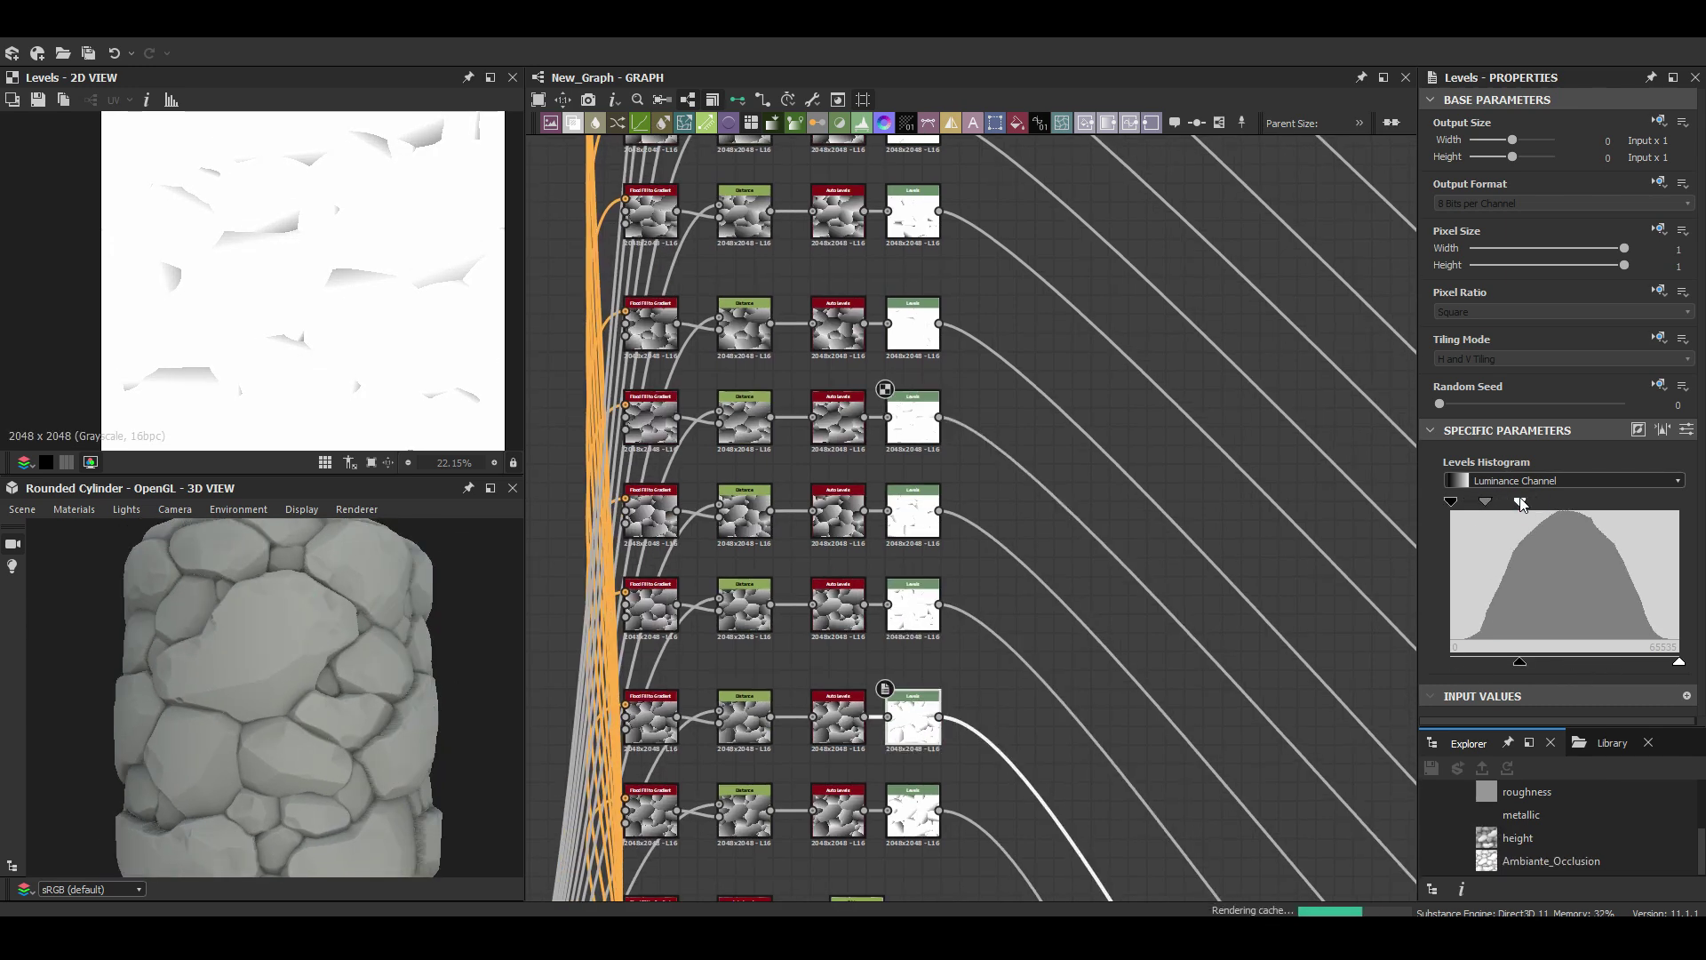
{"action": "left_click_drag", "start_coordinate": [1524, 501], "coordinate": [1498, 501]}
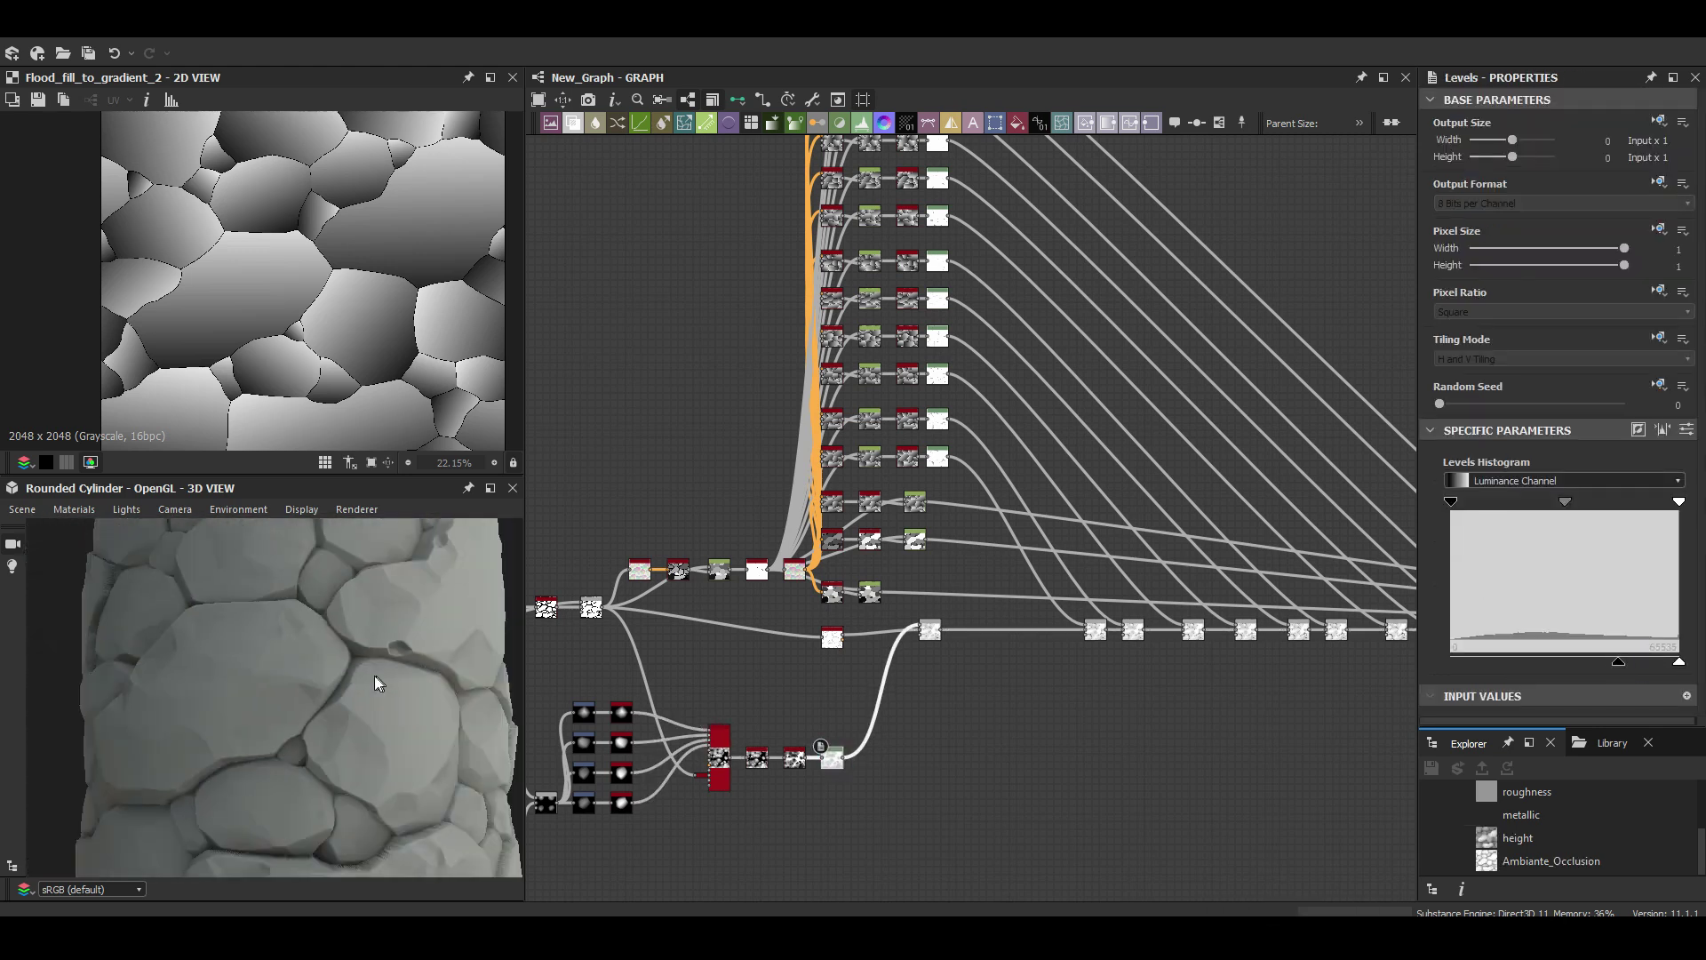
Set the Tile Sampler Random Seed to 2 and preview the material on a Rounded Cube.
{"action": "scroll", "coordinate": [375, 675], "scroll_direction": "down", "scroll_amount": 5}
{"action": "mouse_move", "coordinate": [213, 665]}
{"action": "left_mouse_down"}
{"action": "mouse_move", "coordinate": [418, 672]}
{"action": "mouse_move", "coordinate": [286, 654]}
{"action": "left_mouse_up"}
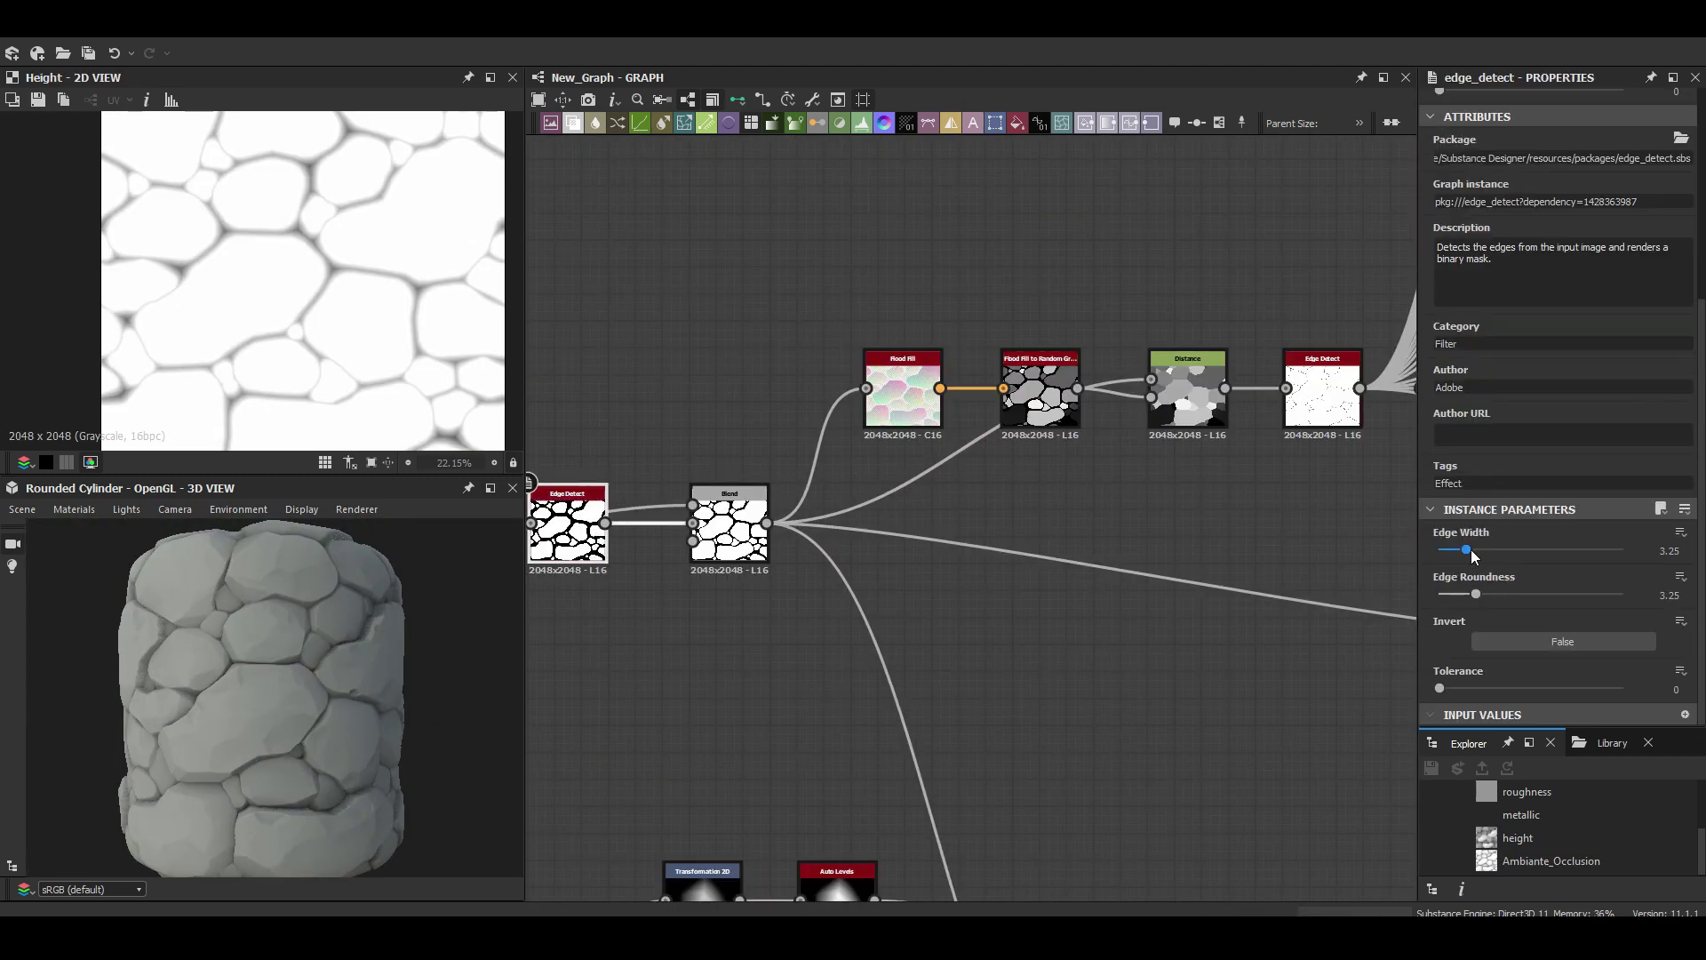
{"action": "scroll", "coordinate": [1484, 246], "scroll_direction": "up", "scroll_amount": 1}
{"action": "left_click", "coordinate": [1477, 250]}
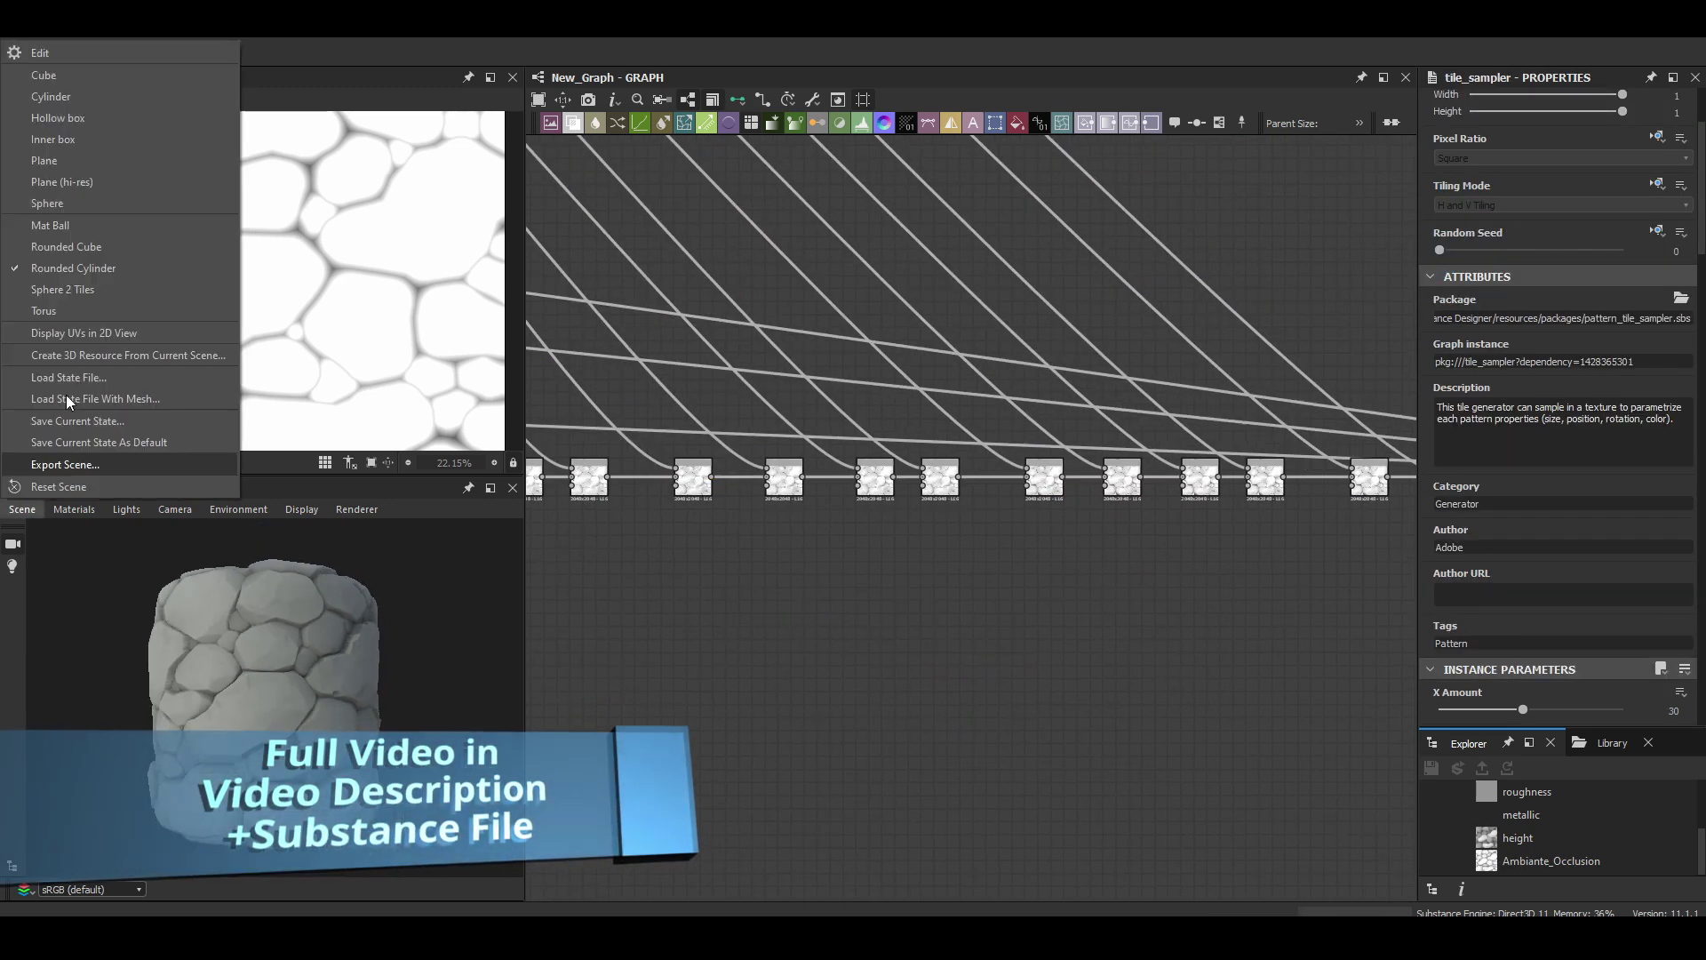
{"action": "left_click", "coordinate": [89, 418]}
{"action": "left_click_drag", "start_coordinate": [242, 653], "coordinate": [295, 655]}
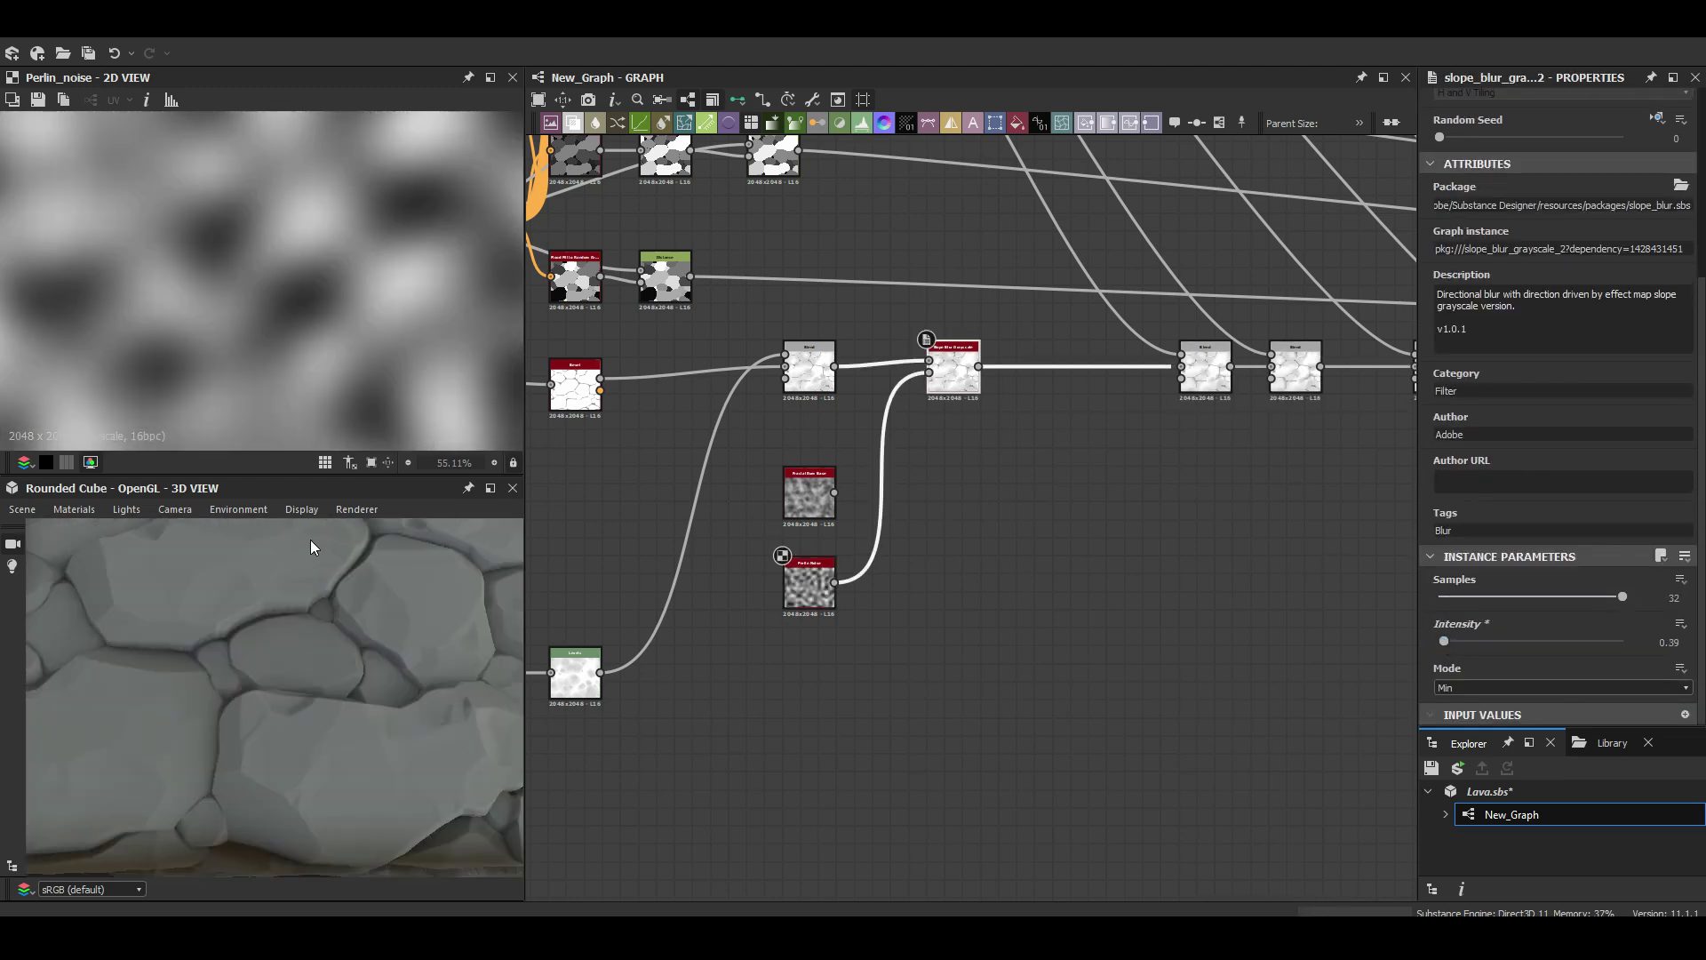
{"action": "key", "text": "space"}
Add Highpass Grayscale (radius about 15) and HBAO with height depth 0.34.
{"action": "type", "text": "highpass"}
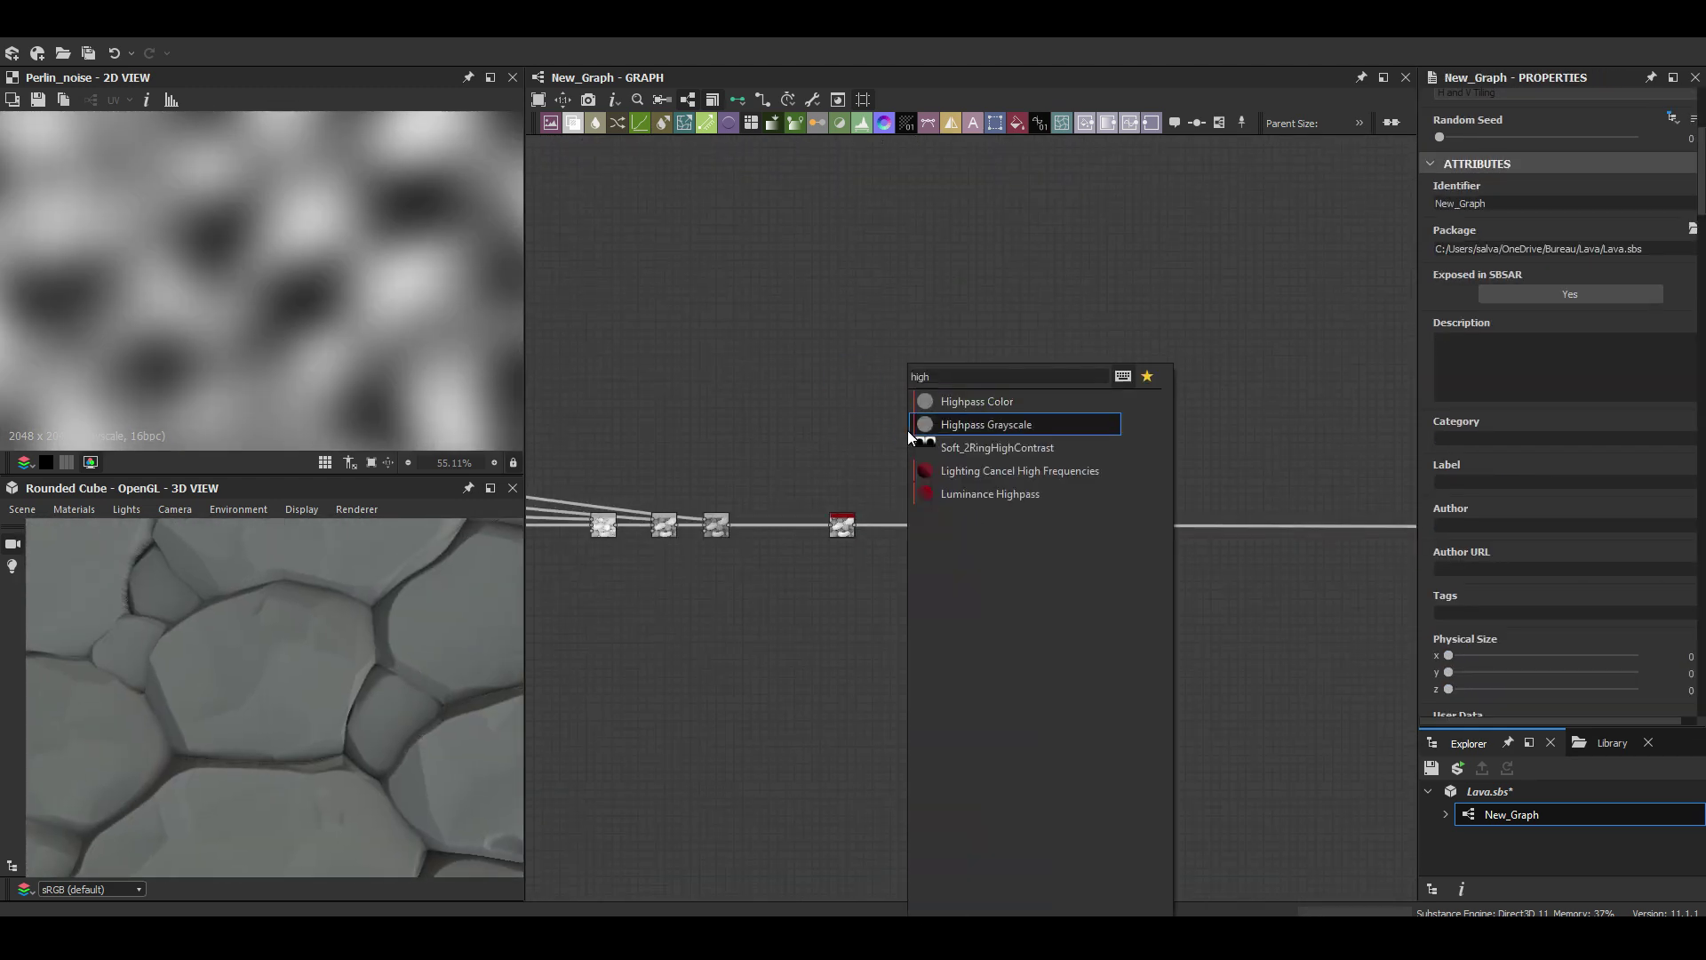
{"action": "left_click", "coordinate": [908, 430]}
{"action": "scroll", "coordinate": [793, 361], "scroll_direction": "up", "scroll_amount": 3}
{"action": "key", "text": "space"}
{"action": "type", "text": "hbao"}
{"action": "key", "text": "Return"}
{"action": "left_click_drag", "start_coordinate": [1458, 631], "coordinate": [1502, 631]}
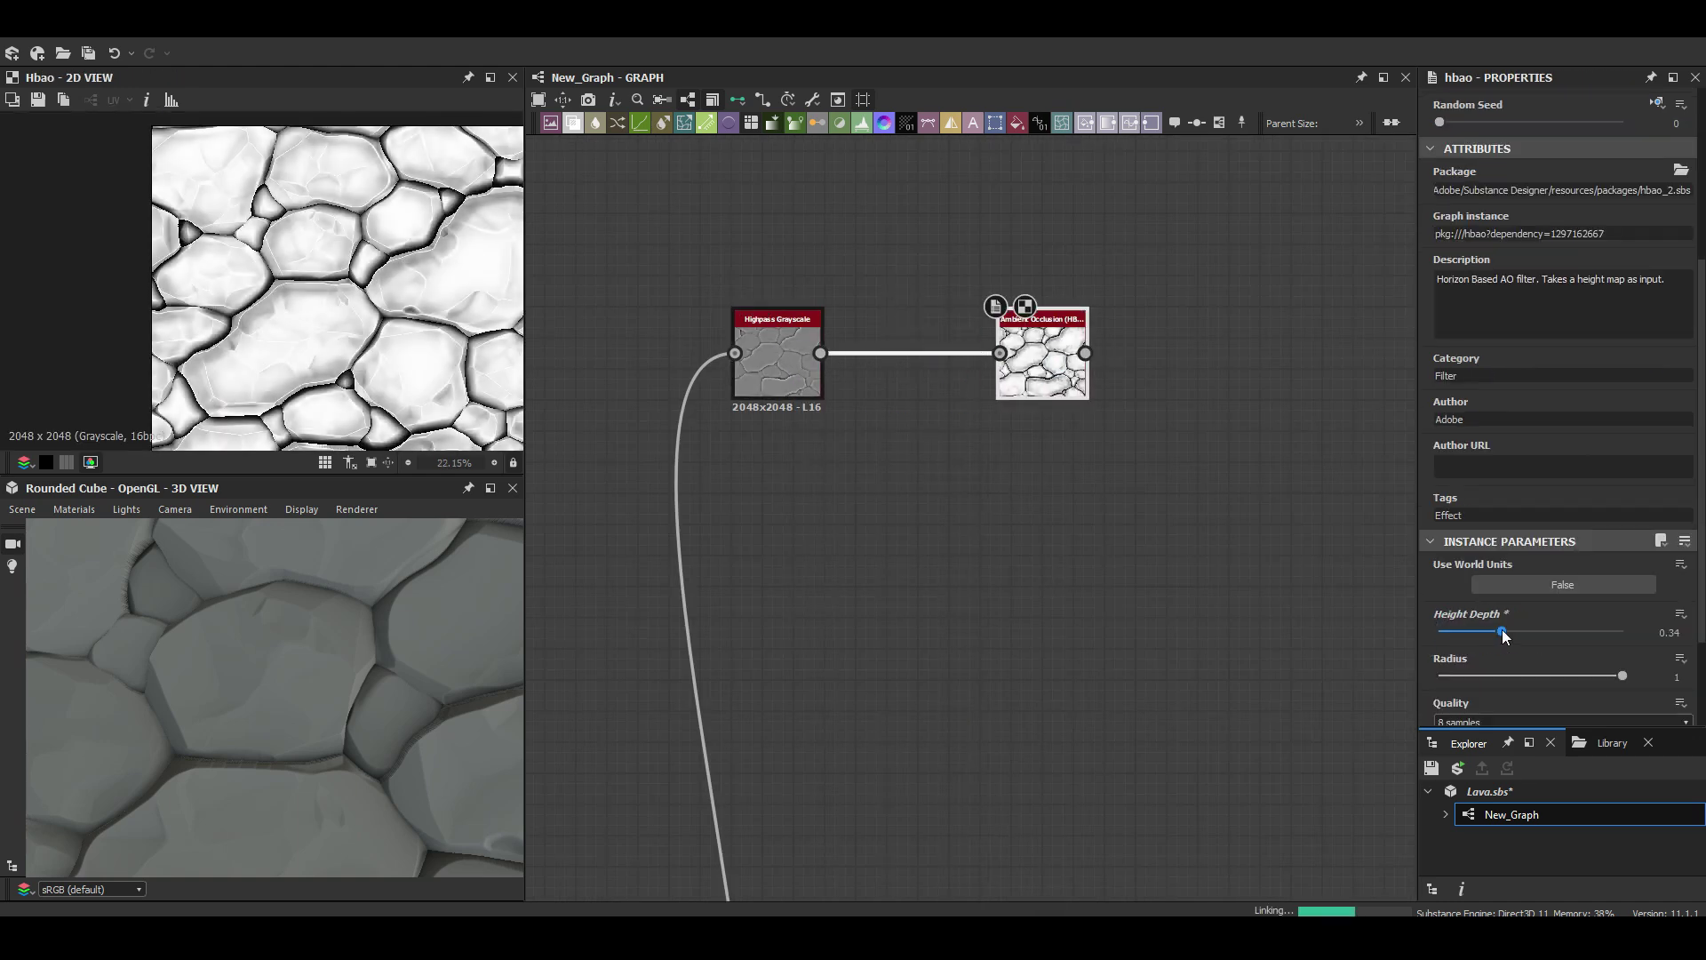
{"action": "middle_click_drag", "start_coordinate": [889, 533], "coordinate": [780, 544]}
{"action": "left_click", "coordinate": [667, 364]}
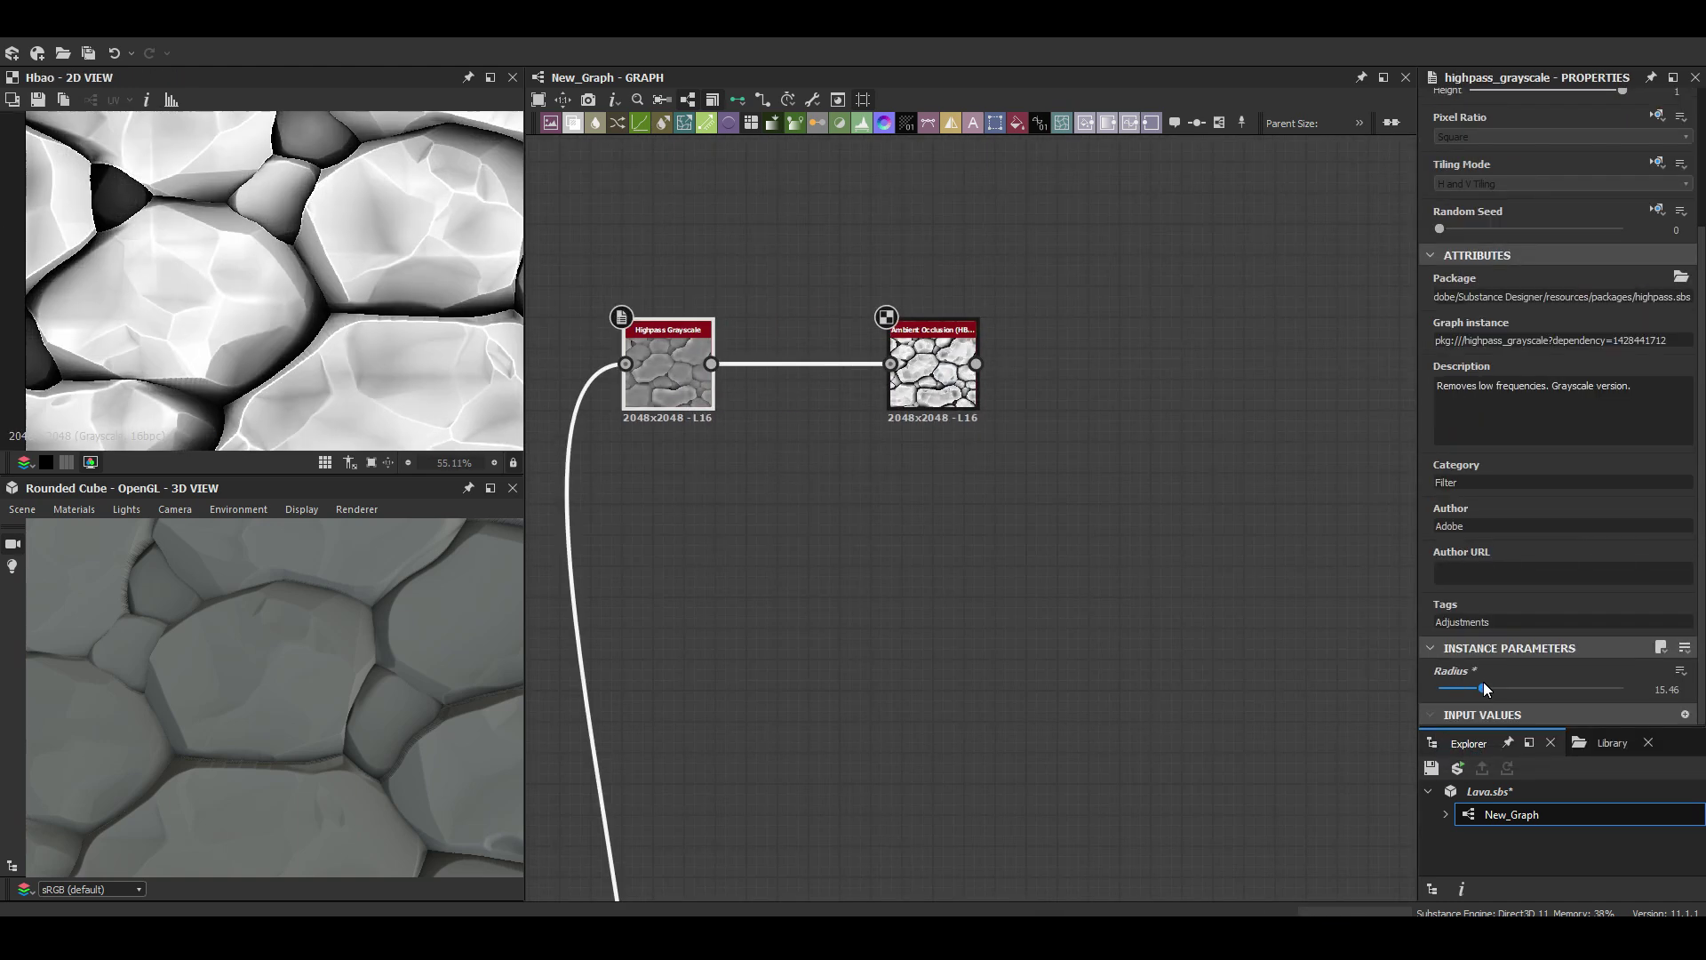
{"action": "middle_click_drag", "start_coordinate": [347, 192], "coordinate": [225, 177]}
Add a Histogram Scan and raise its position and contrast.
{"action": "key", "text": "space"}
{"action": "type", "text": "histogram scan"}
{"action": "key", "text": "Return"}
{"action": "left_click_drag", "start_coordinate": [1439, 594], "coordinate": [1510, 594]}
{"action": "left_click_drag", "start_coordinate": [1438, 638], "coordinate": [1592, 640]}
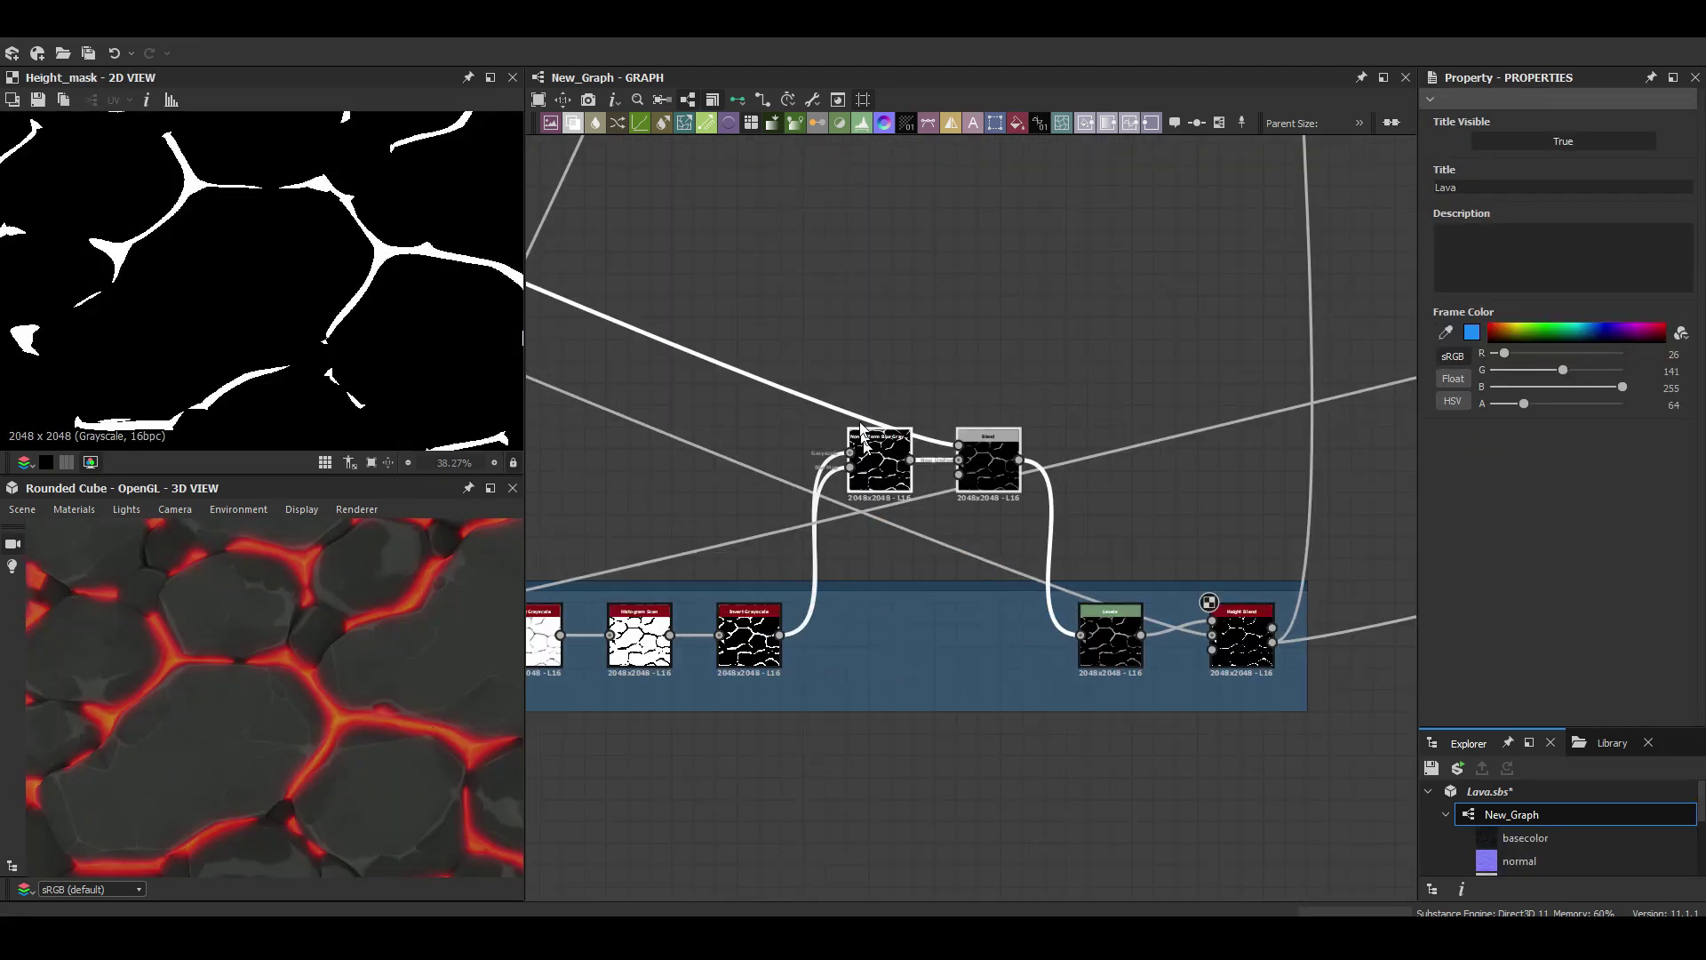
Feed a Fractal Sum Base (roughness 0.28) into the slope blur and preview Height Blend.
{"action": "key", "text": "space"}
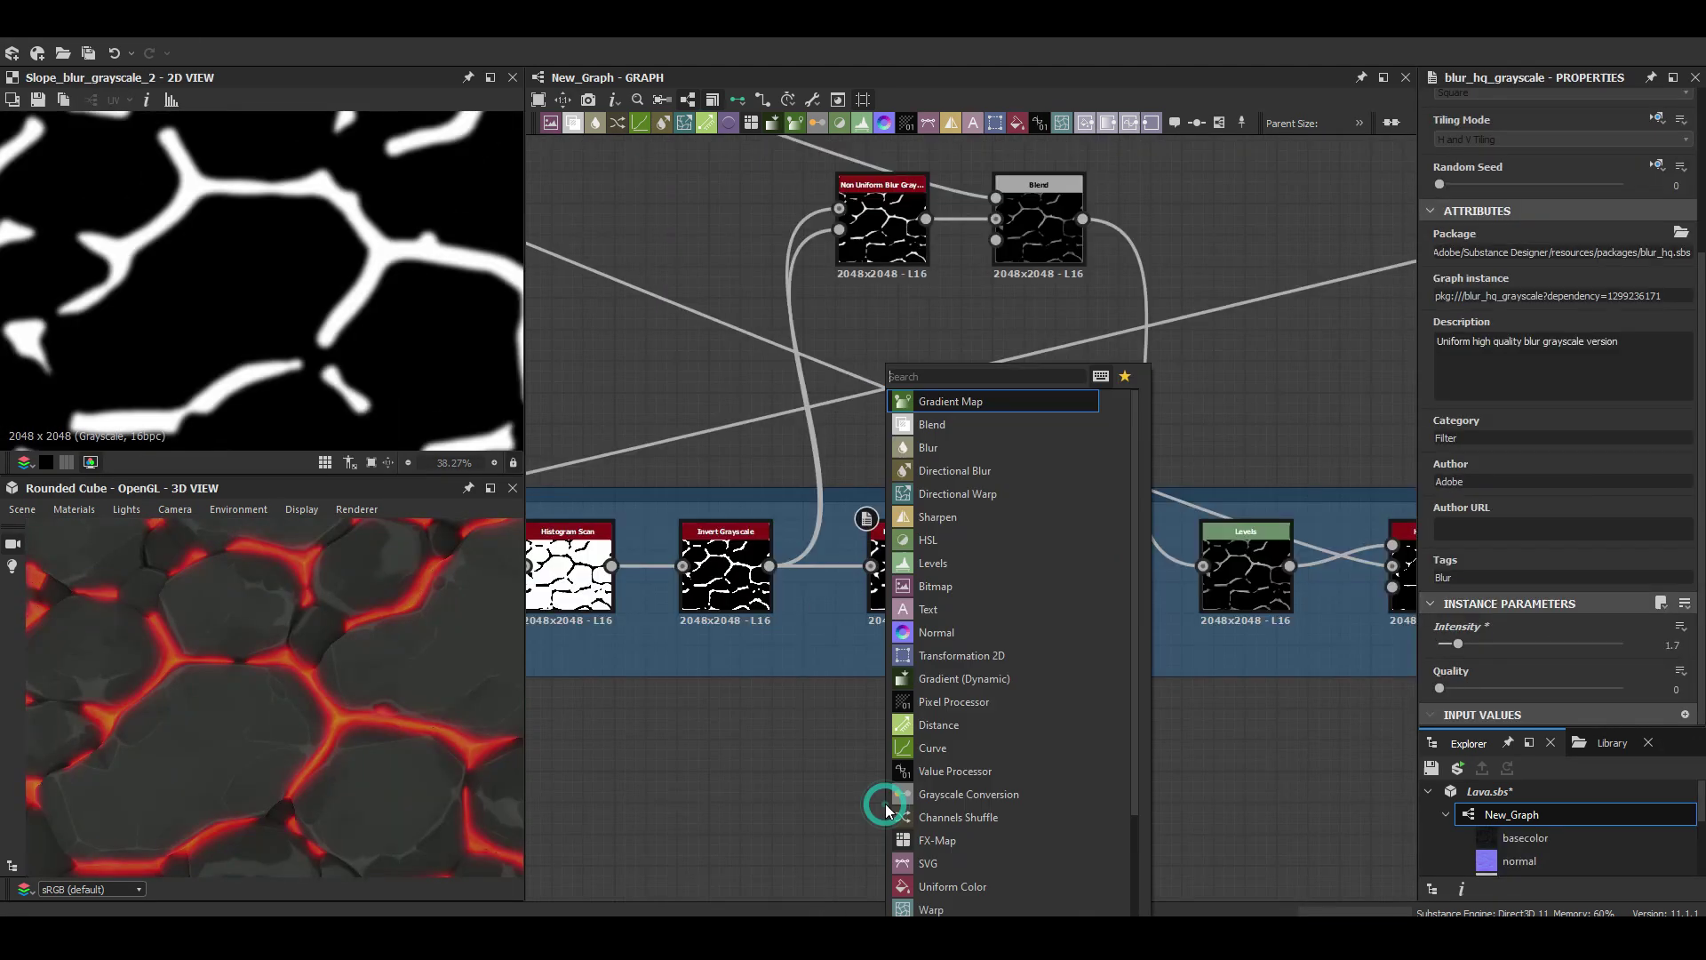
{"action": "type", "text": "fractal sum base"}
{"action": "key", "text": "Return"}
{"action": "left_click_drag", "start_coordinate": [926, 817], "coordinate": [1029, 576]}
{"action": "left_click_drag", "start_coordinate": [1485, 597], "coordinate": [1464, 597]}
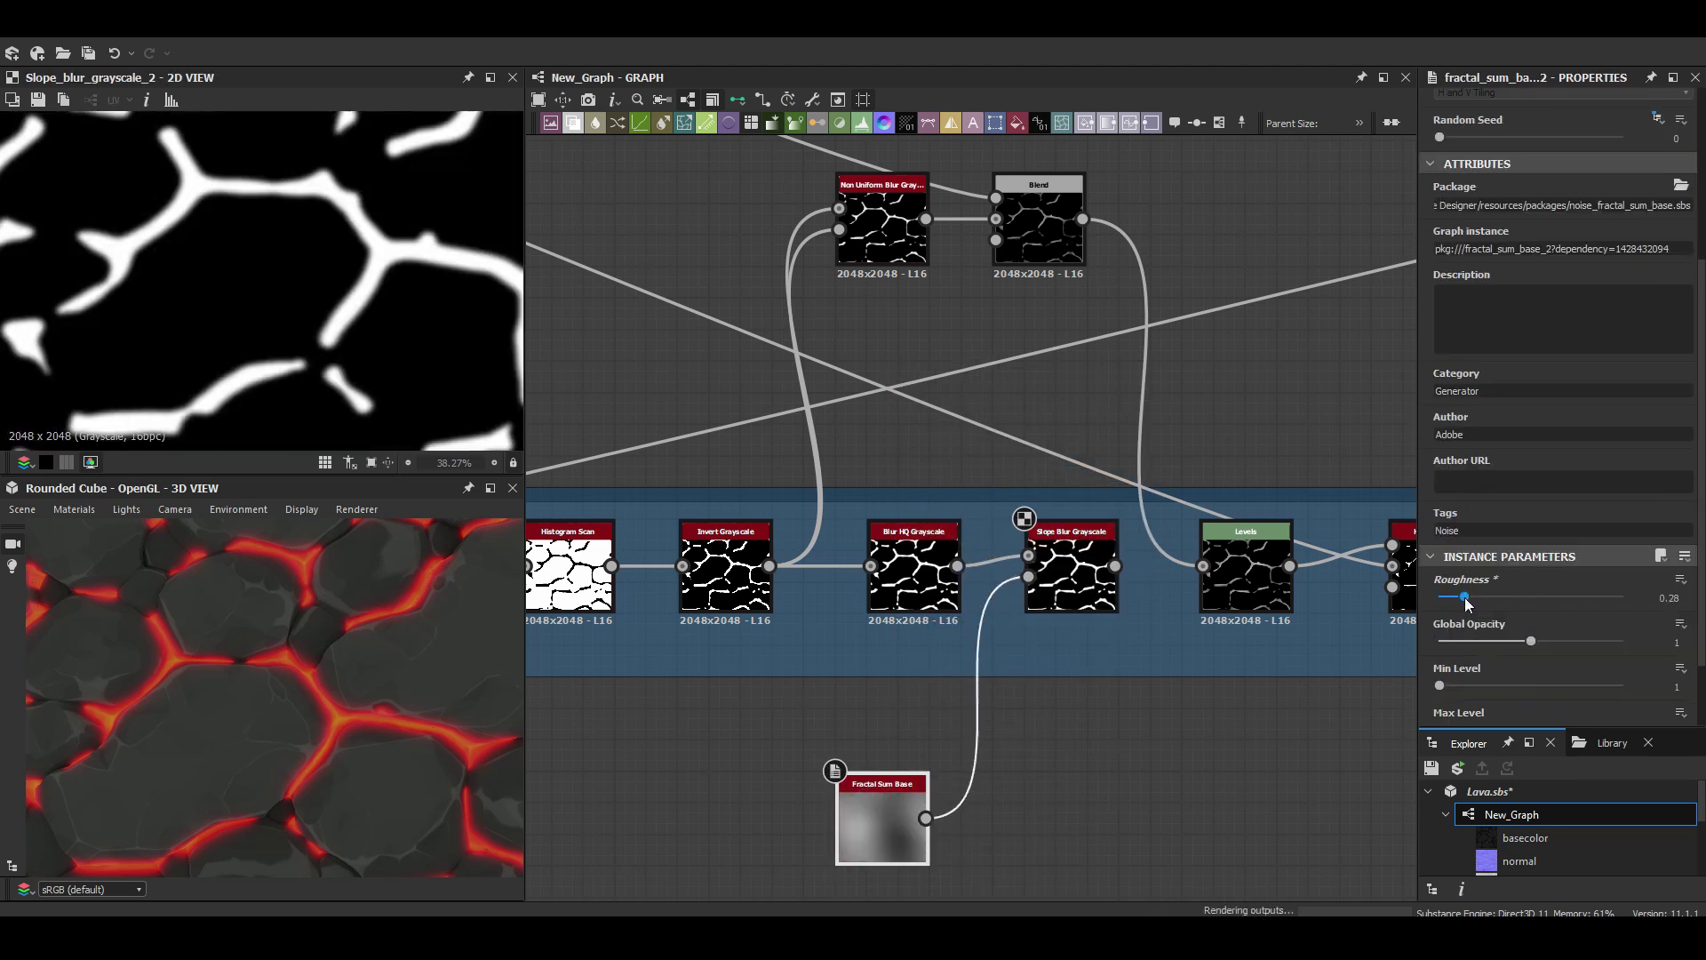
{"action": "middle_click_drag", "start_coordinate": [1222, 578], "coordinate": [942, 573]}
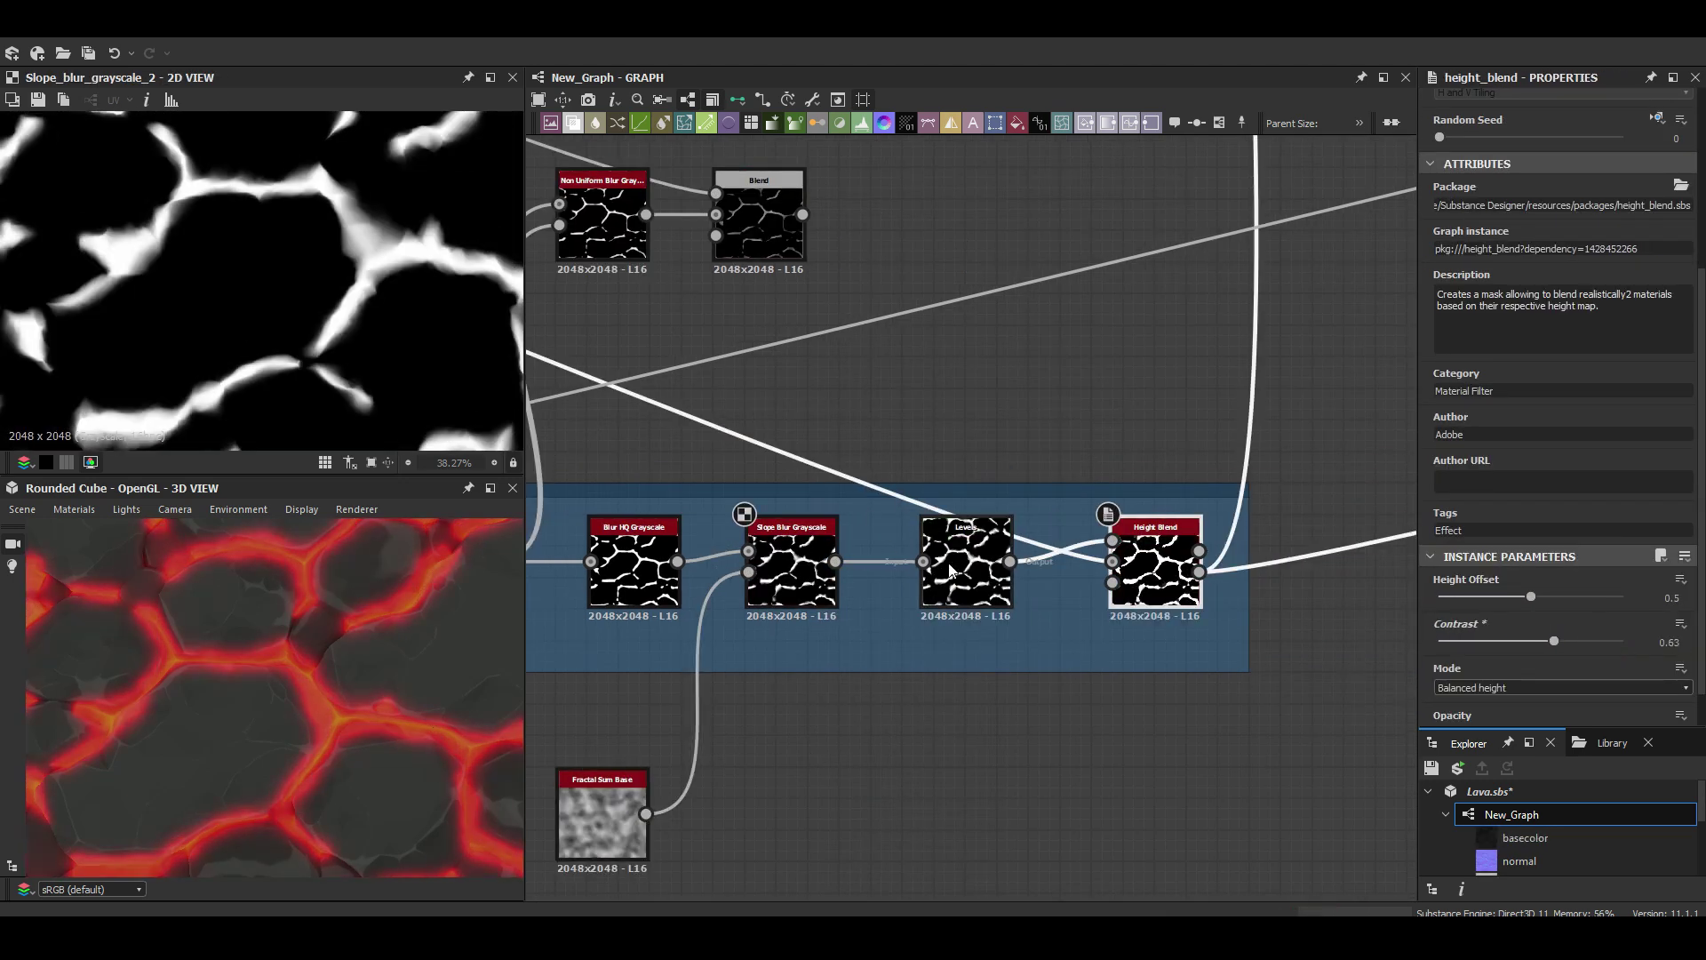
{"action": "double_click", "coordinate": [1155, 560]}
Preview the Invert Grayscale crack mask and add a Warp node to its chain.
{"action": "left_click", "coordinate": [966, 568]}
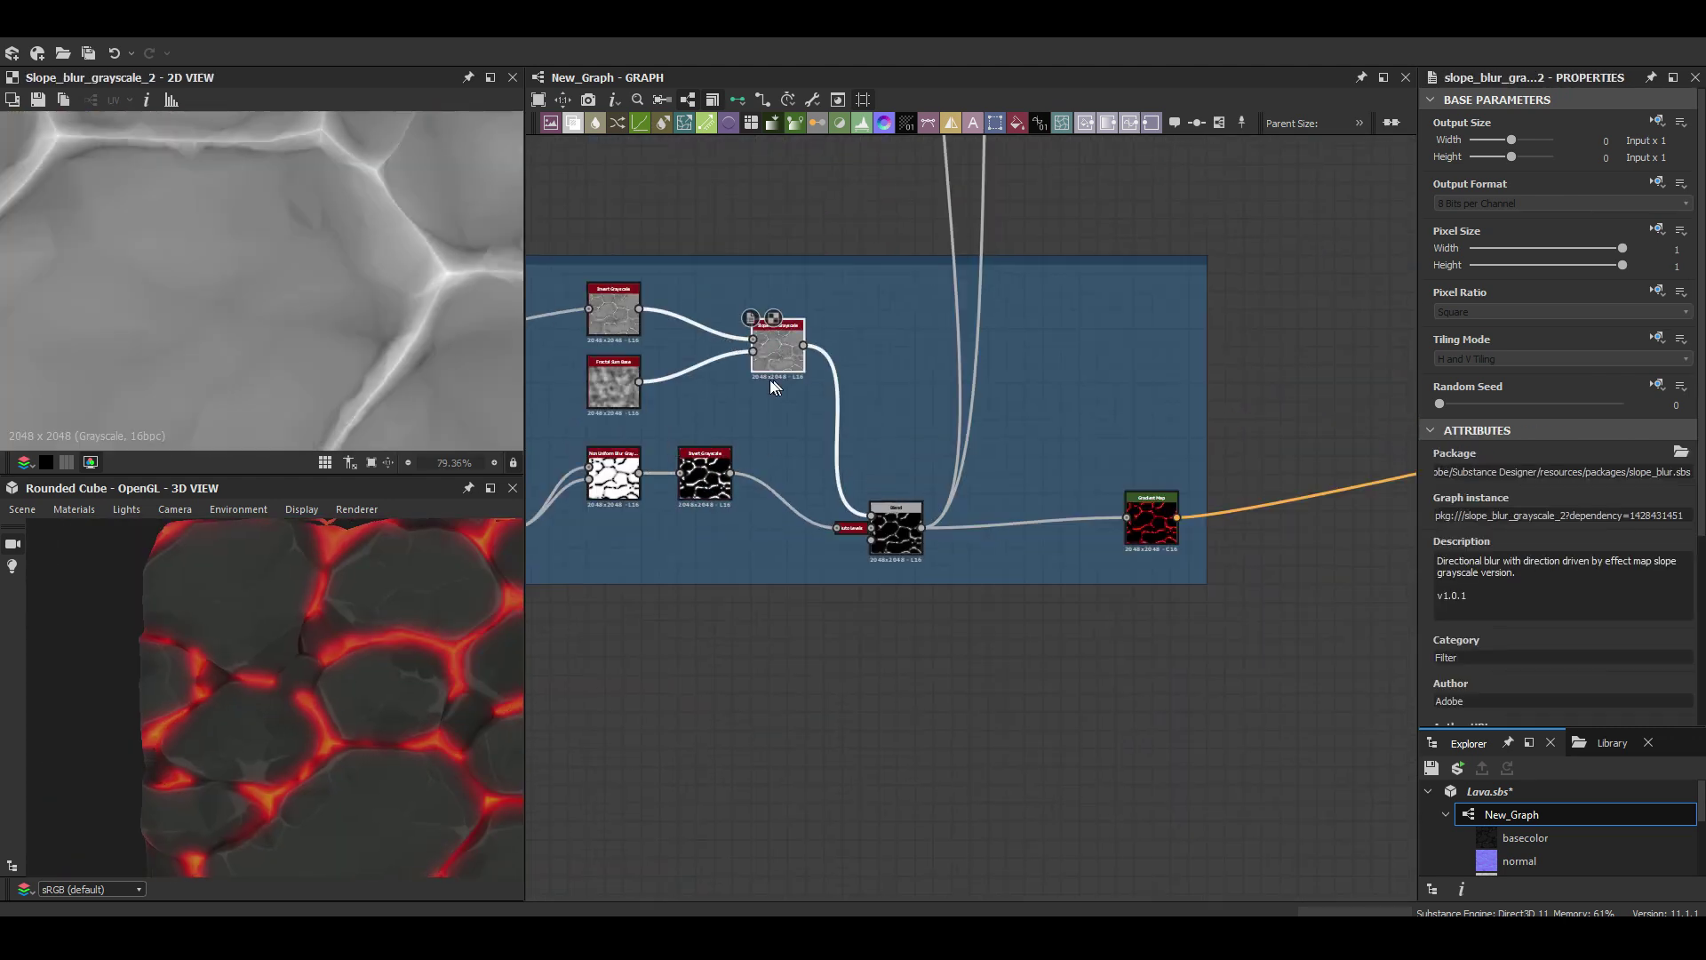
{"action": "middle_click_drag", "start_coordinate": [823, 370], "coordinate": [946, 243]}
{"action": "double_click", "coordinate": [615, 398]}
{"action": "scroll", "coordinate": [633, 384], "scroll_direction": "up", "scroll_amount": 3}
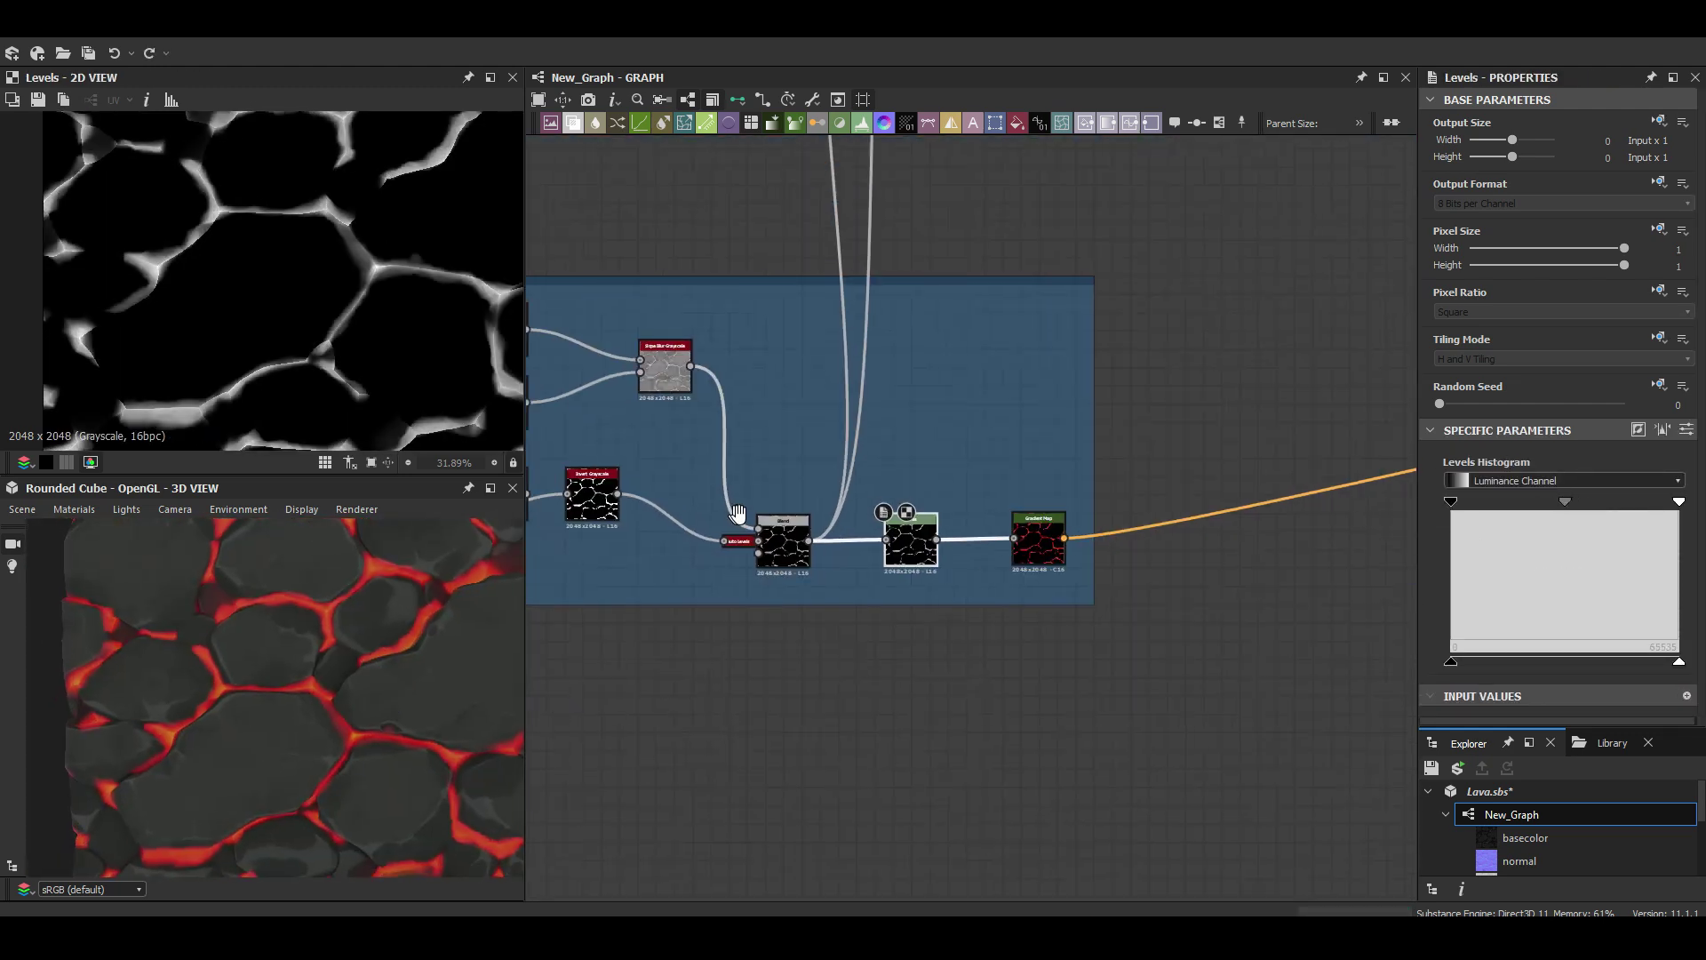
{"action": "left_click", "coordinate": [925, 402]}
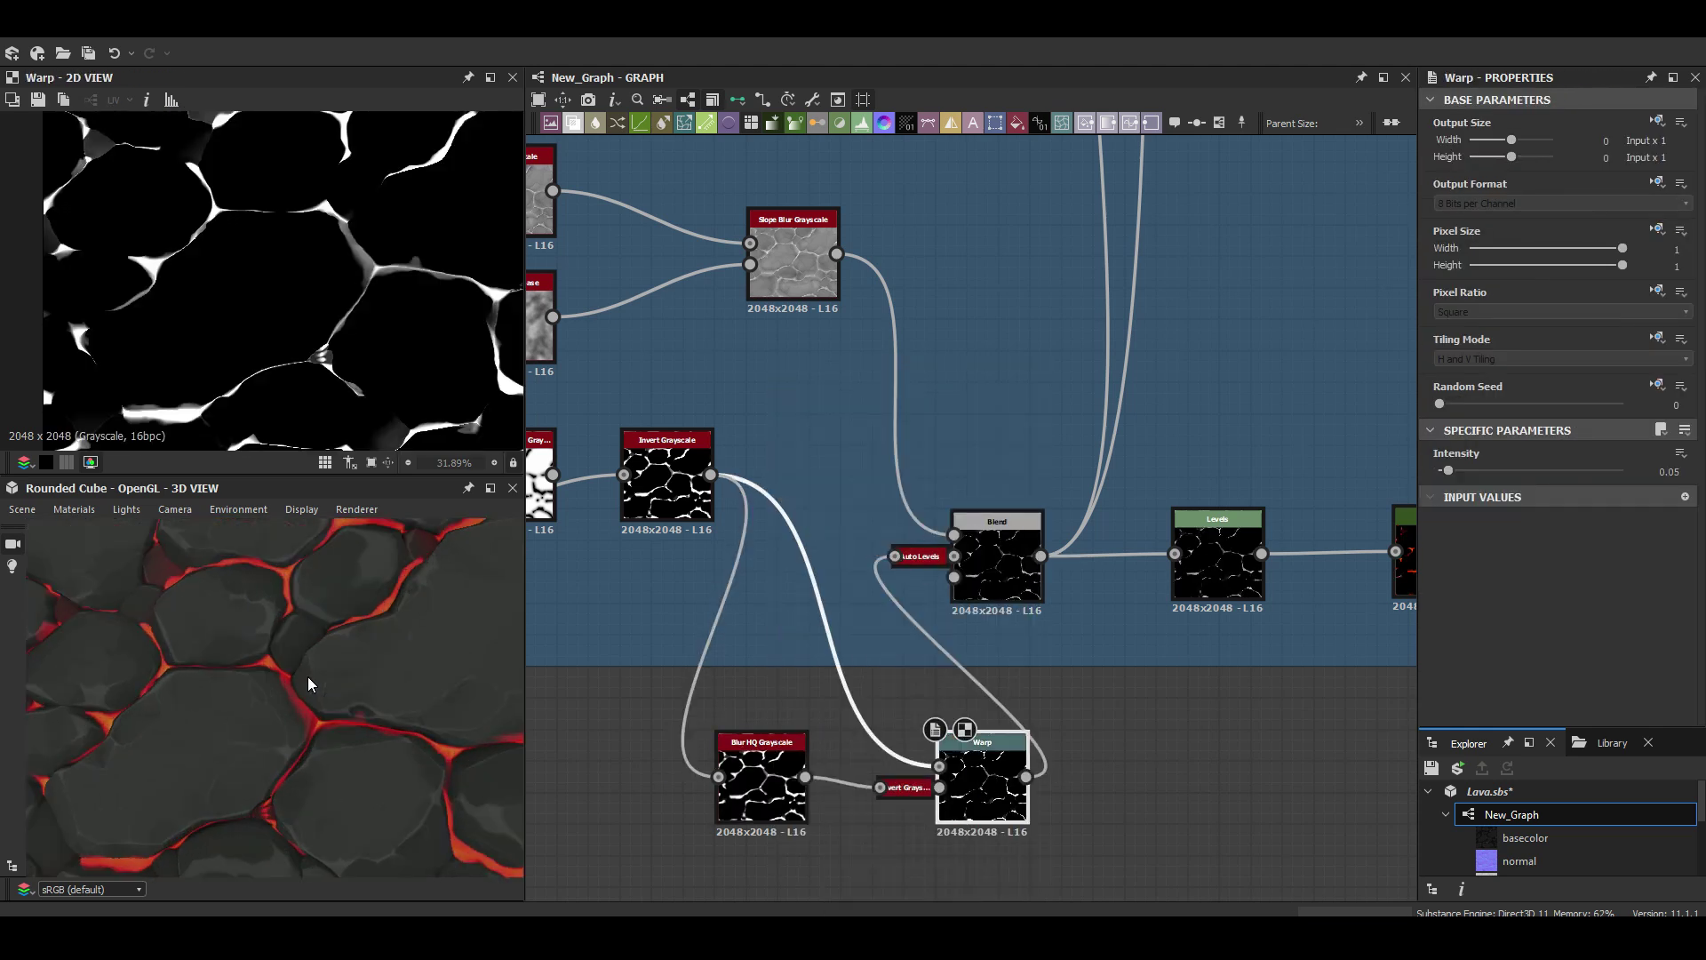
Raise the Blur HQ Grayscale intensity to widen the lava cracks, then select the Warp.
{"action": "left_click", "coordinate": [762, 780]}
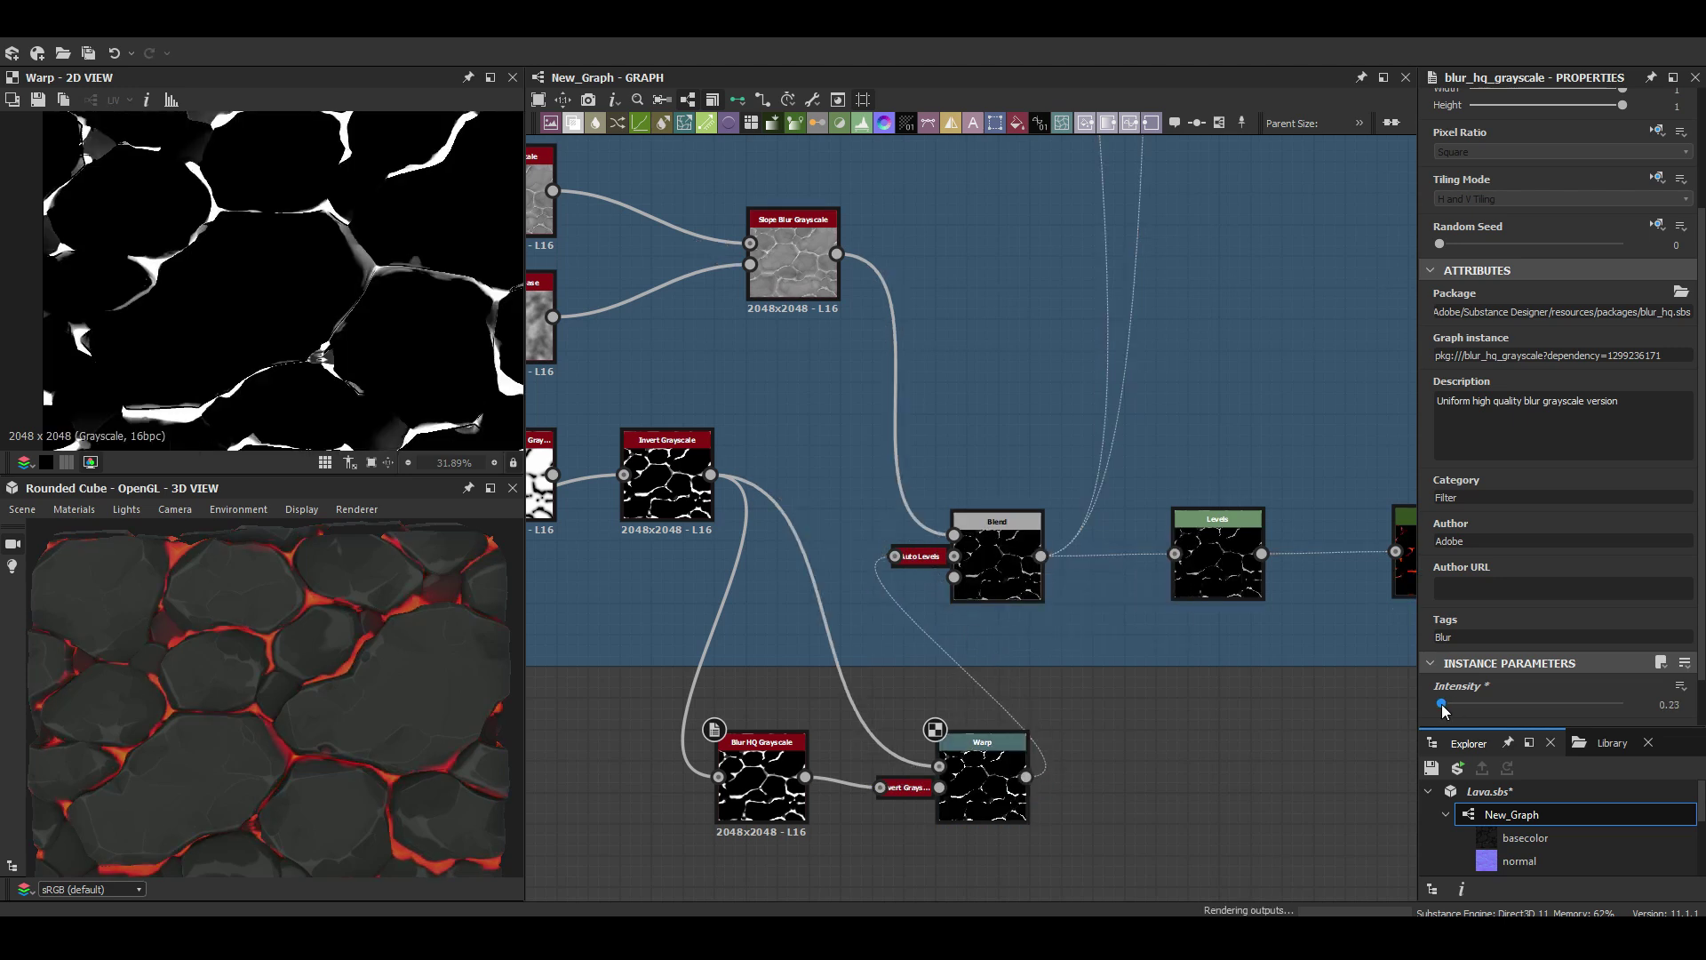
{"action": "left_click_drag", "start_coordinate": [1442, 709], "coordinate": [1446, 709]}
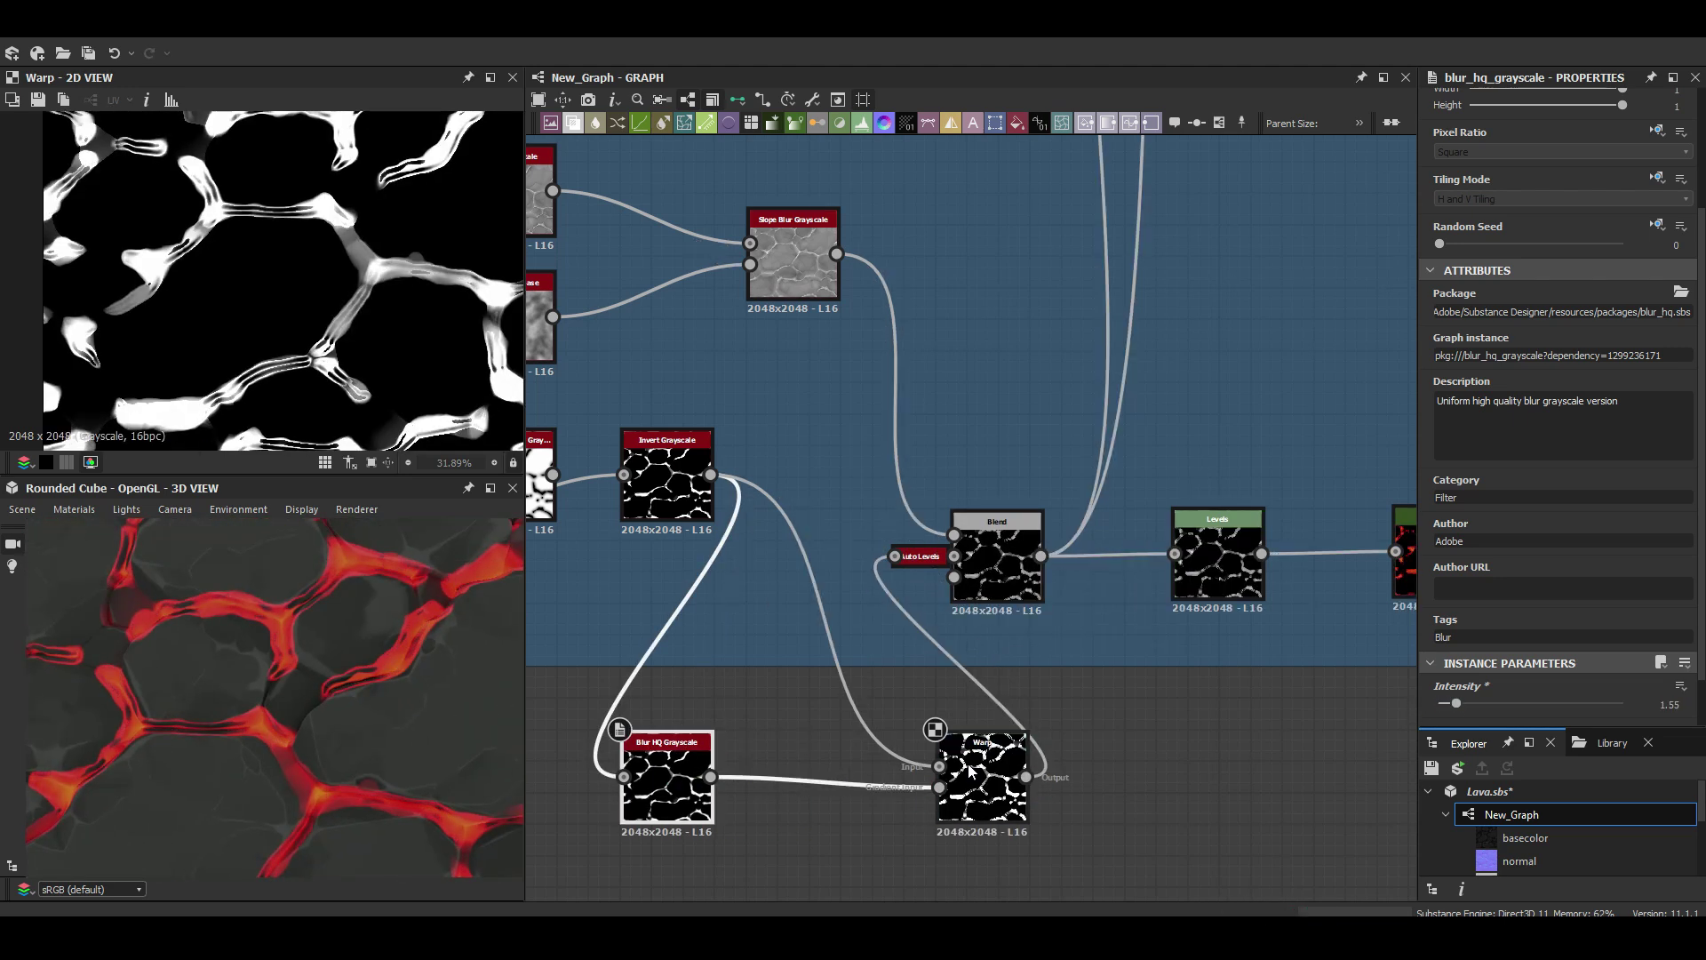
{"action": "left_click", "coordinate": [982, 782]}
{"action": "left_click", "coordinate": [1441, 471]}
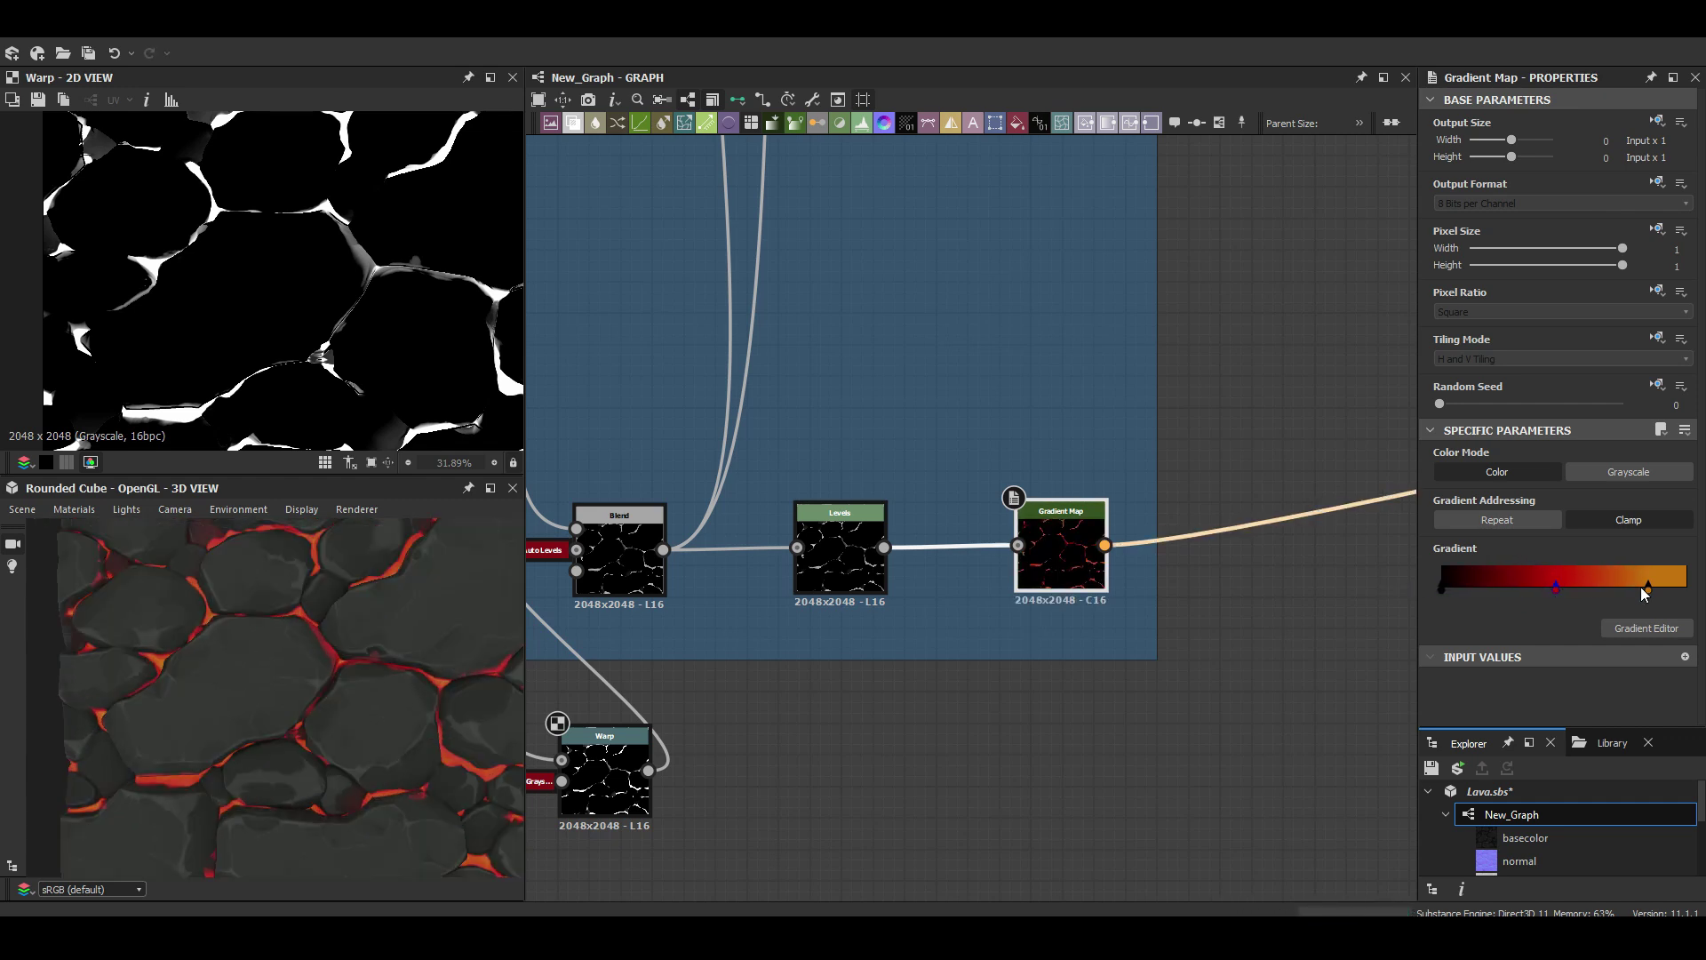
Check the Levels and Blend outputs, then insert a Histogram Scan before the Blend.
{"action": "double_click", "coordinate": [842, 562]}
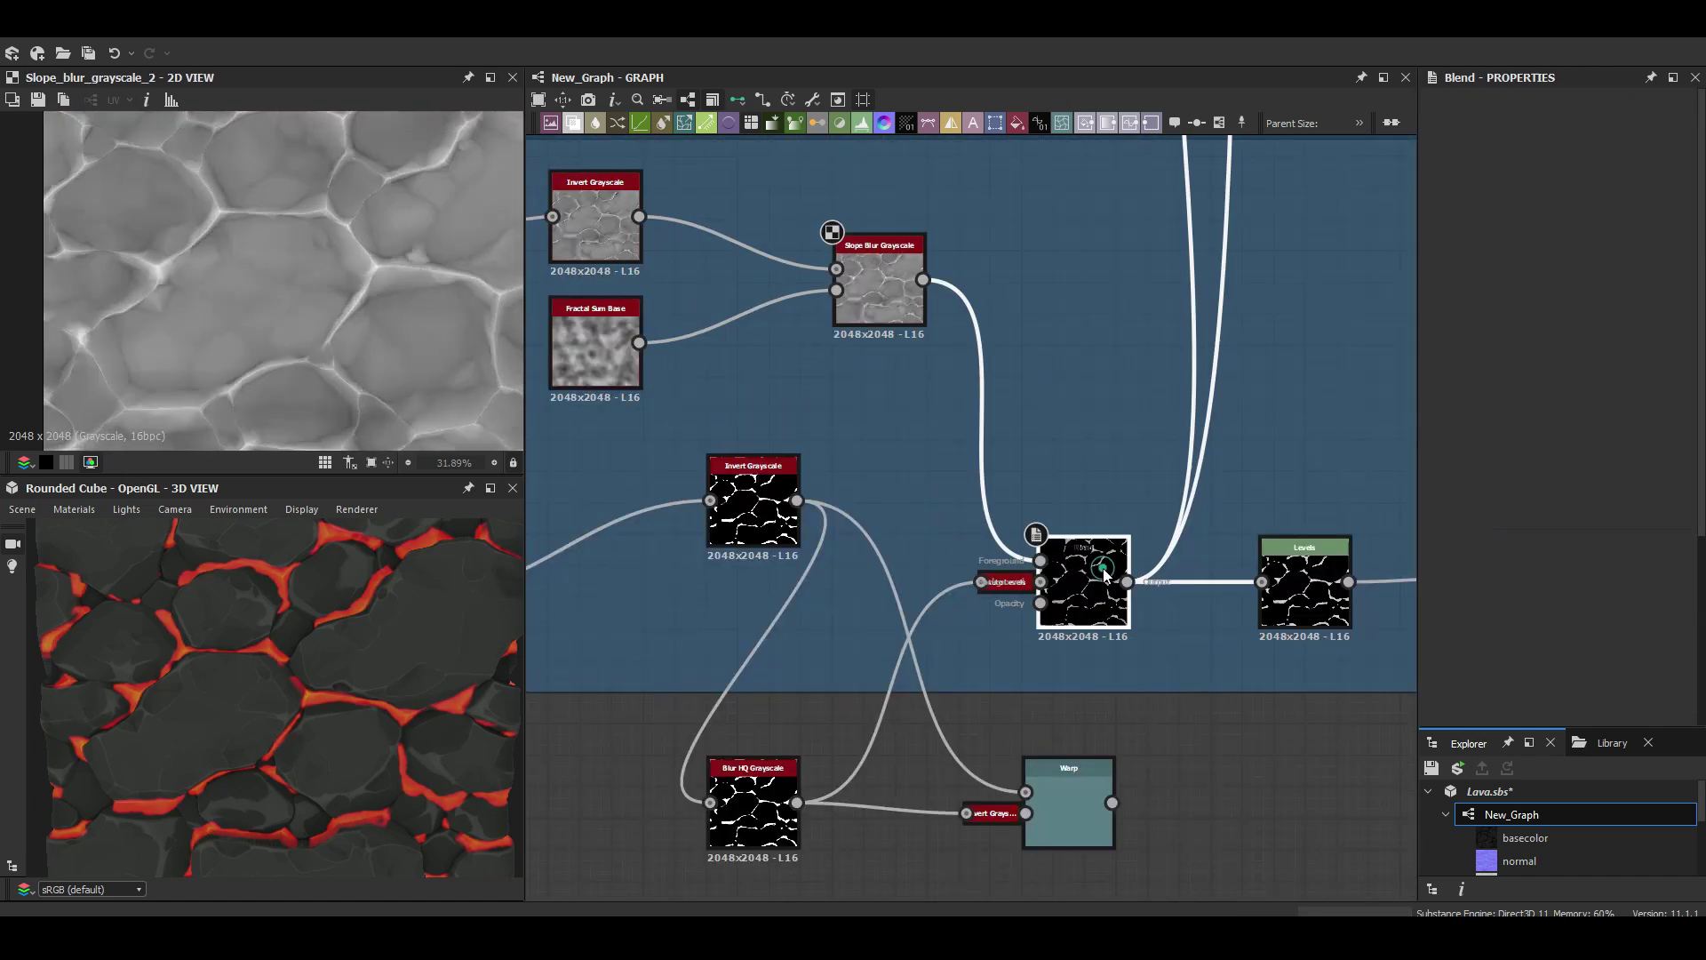
{"action": "double_click", "coordinate": [1105, 575]}
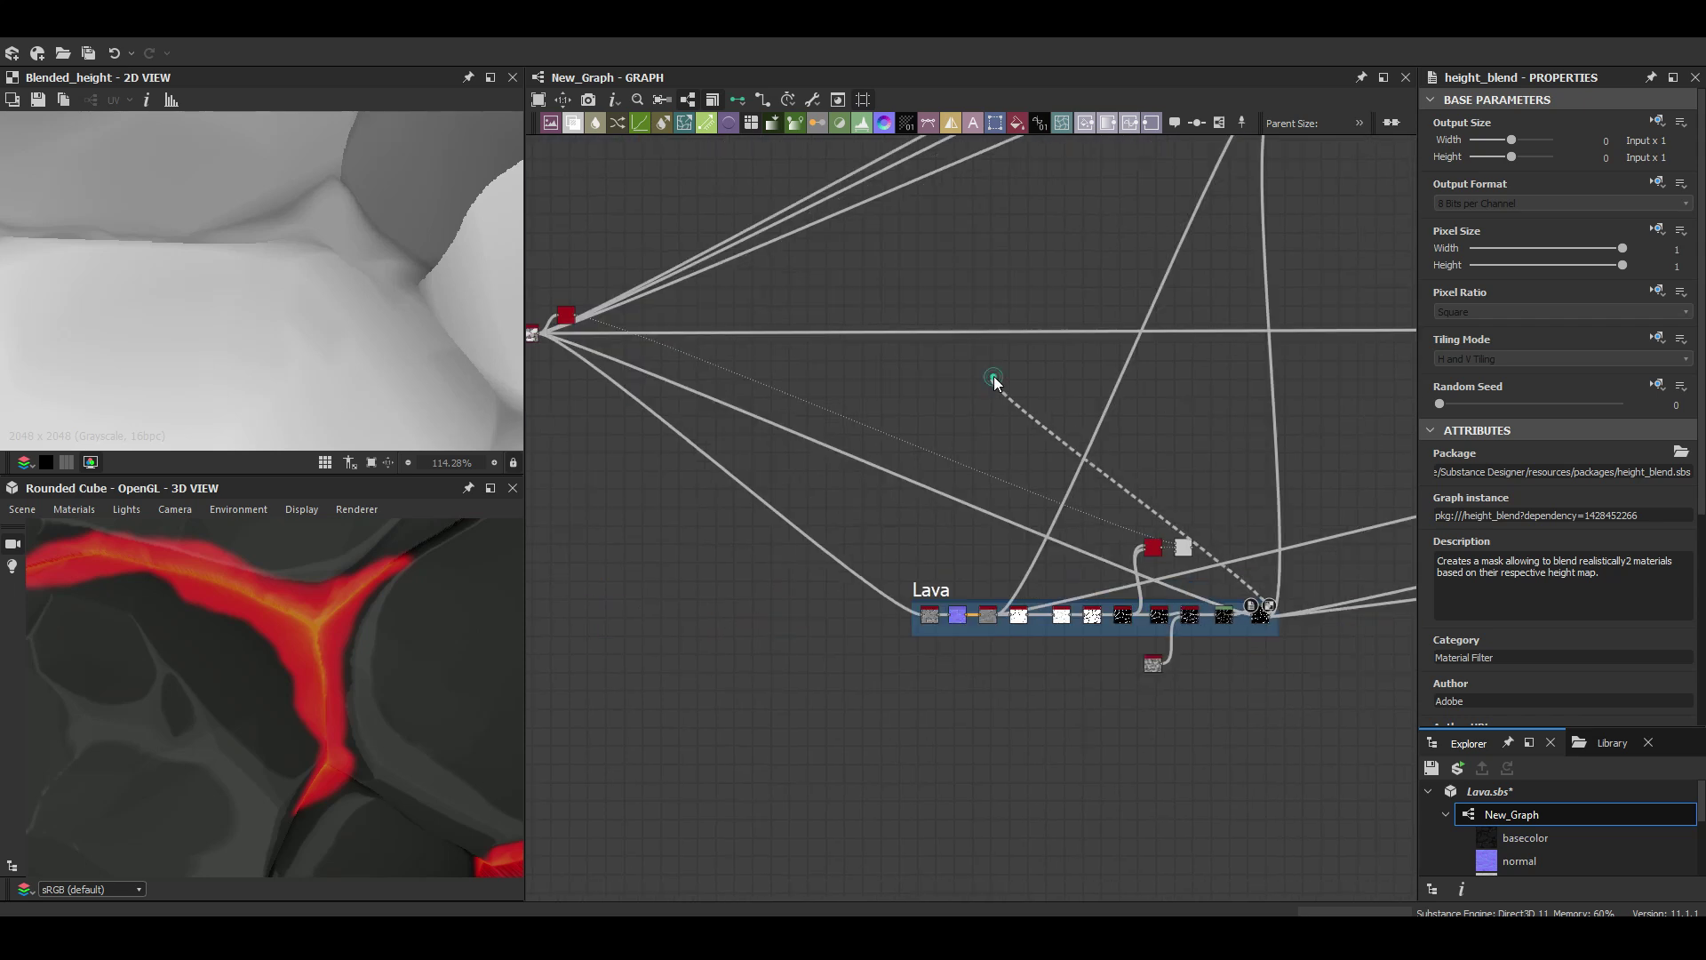
{"action": "left_click", "coordinate": [1039, 640]}
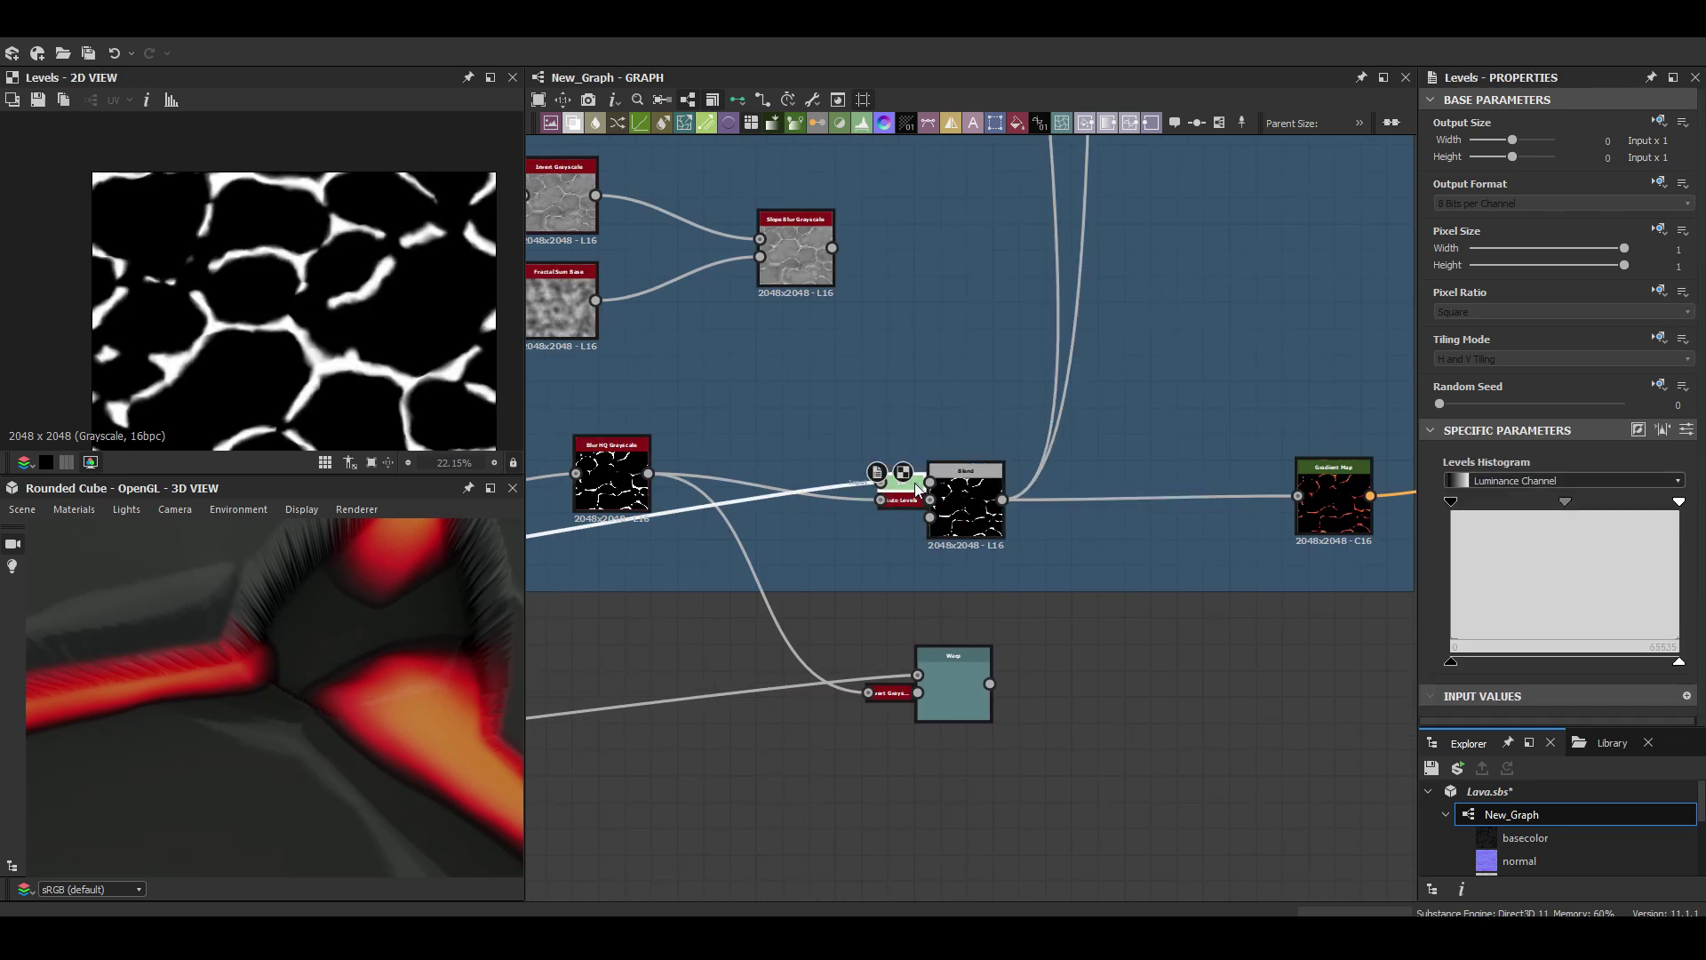
{"action": "left_click", "coordinate": [1467, 518]}
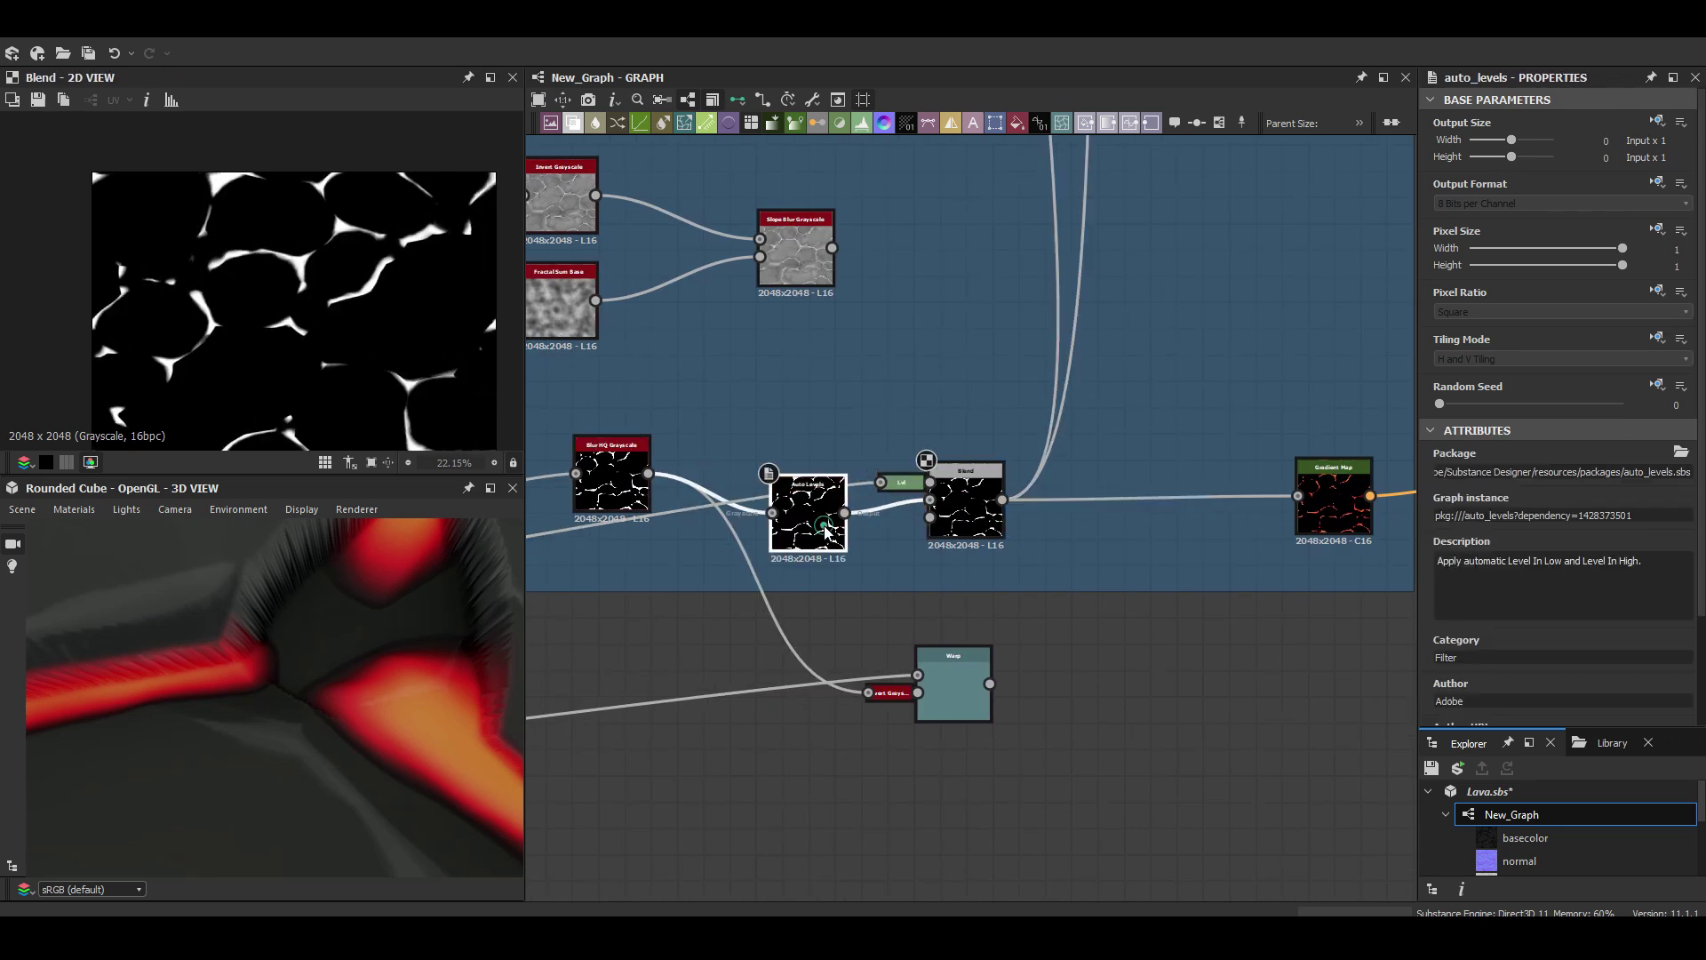
{"action": "type", "text": "his"}
{"action": "left_click", "coordinate": [880, 418]}
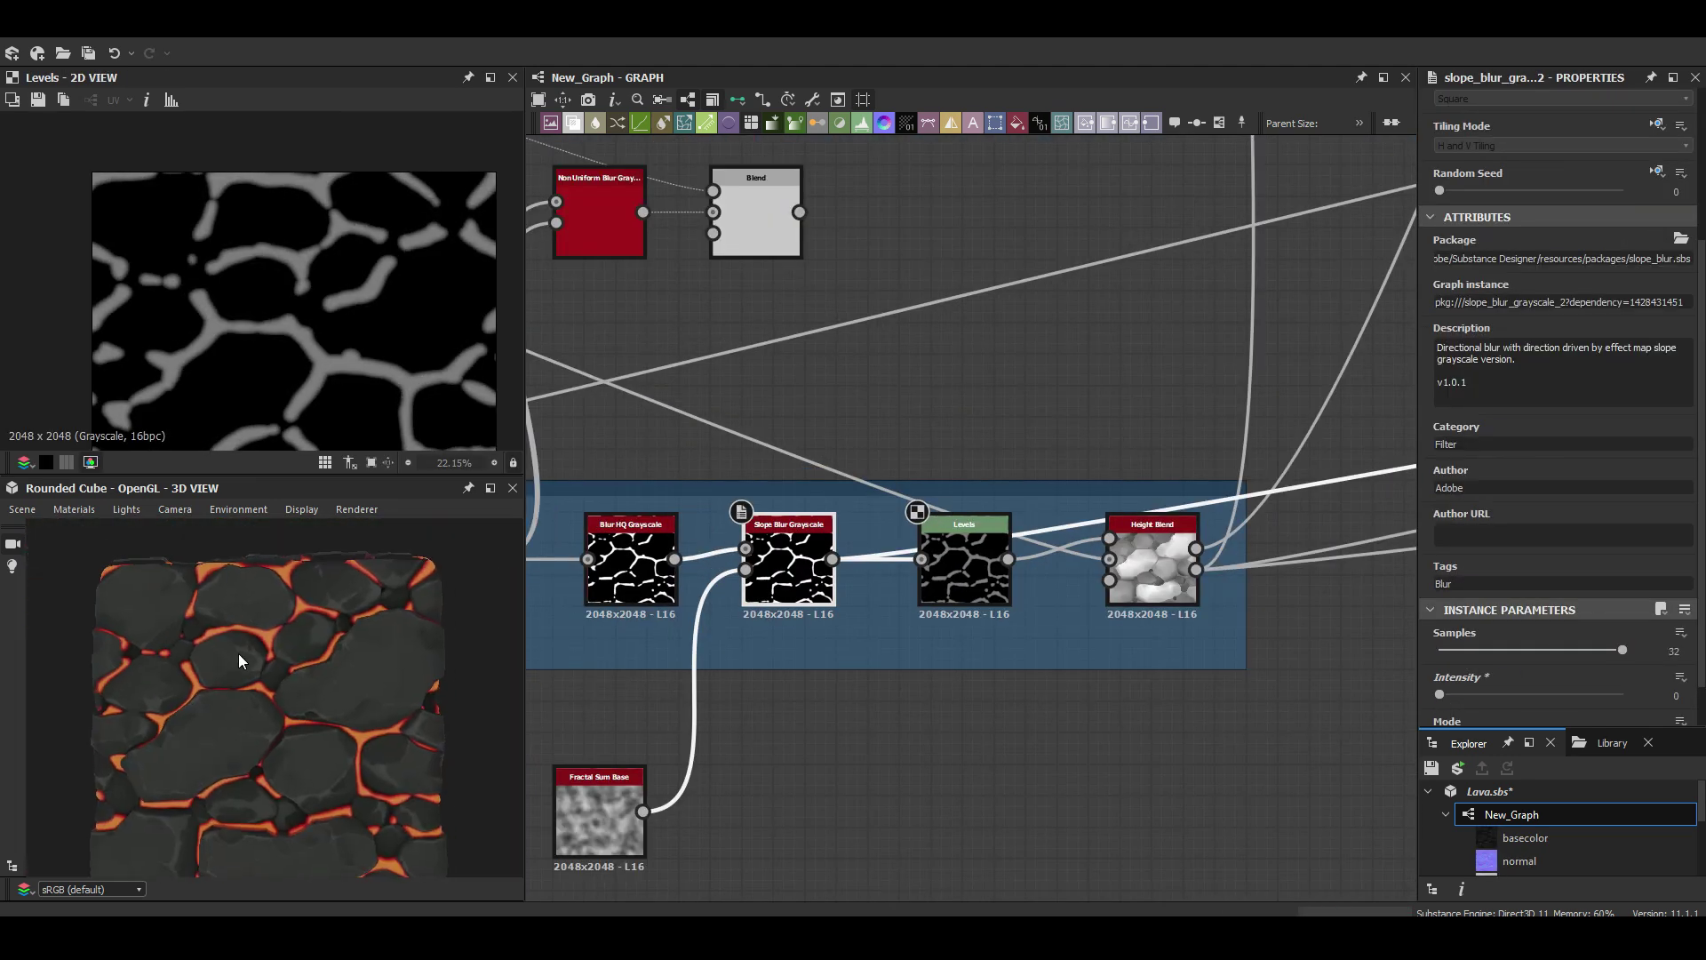
Set the Height Blend contrast to 0.95 and shift the Levels midtone.
{"action": "scroll", "coordinate": [240, 661], "scroll_direction": "up", "scroll_amount": 5}
{"action": "scroll", "coordinate": [1468, 678], "scroll_direction": "down", "scroll_amount": 1}
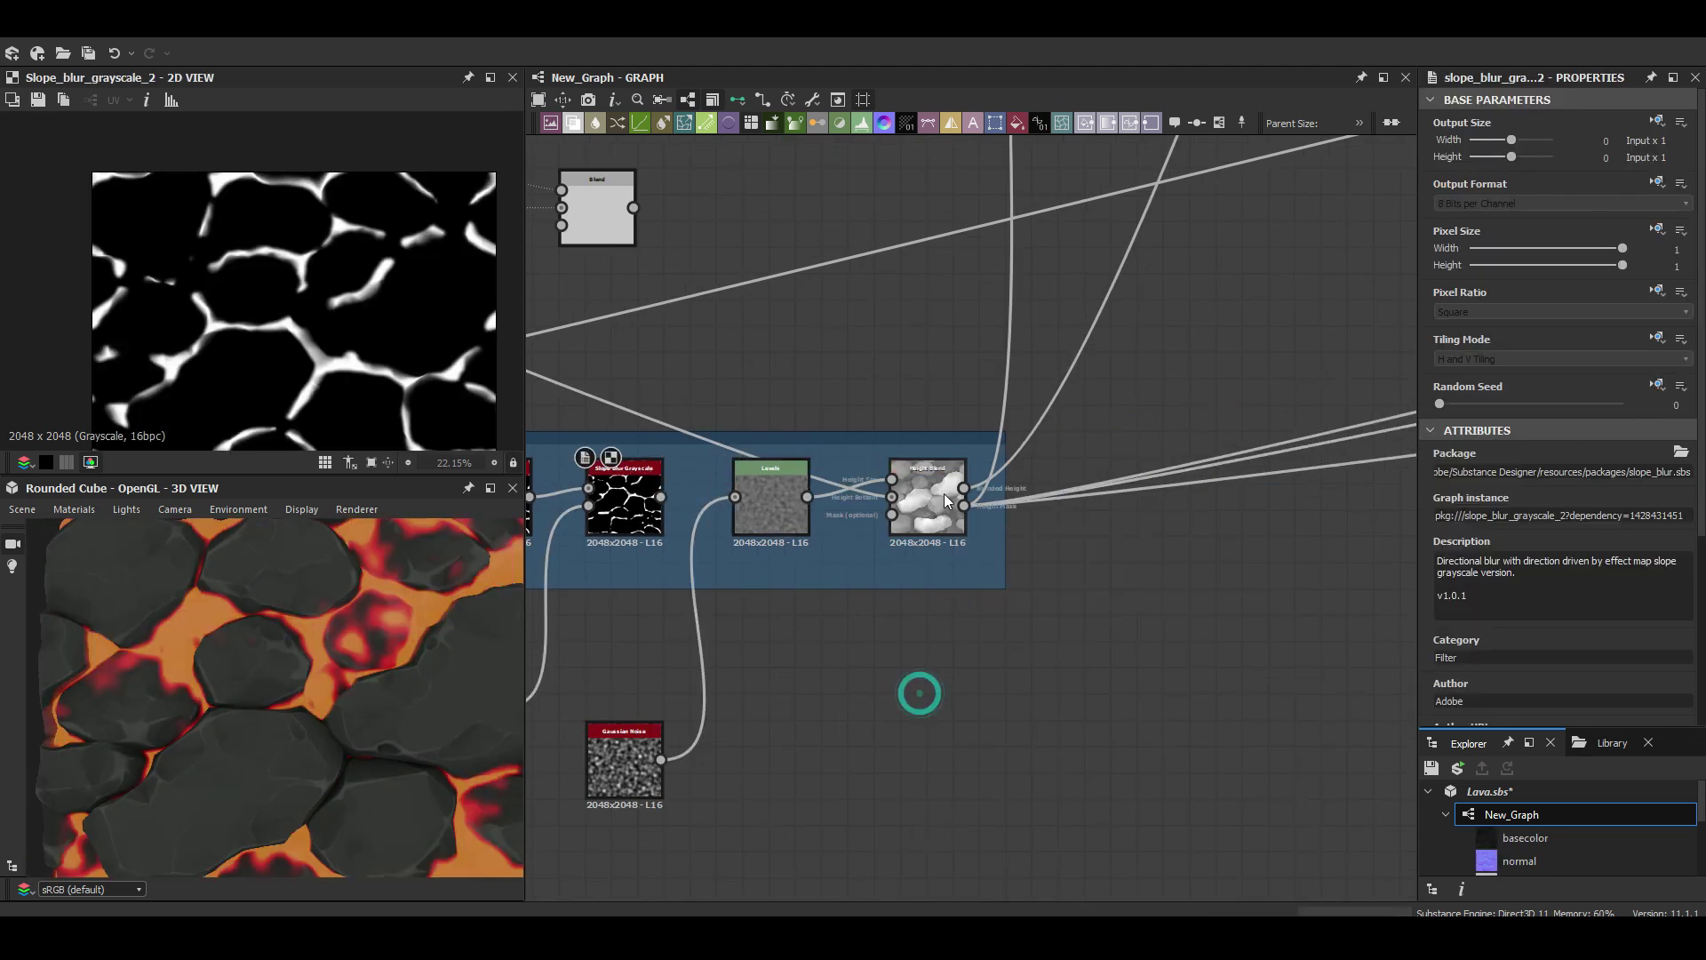
{"action": "left_click", "coordinate": [947, 501]}
{"action": "left_click", "coordinate": [1613, 642]}
{"action": "left_click", "coordinate": [804, 528]}
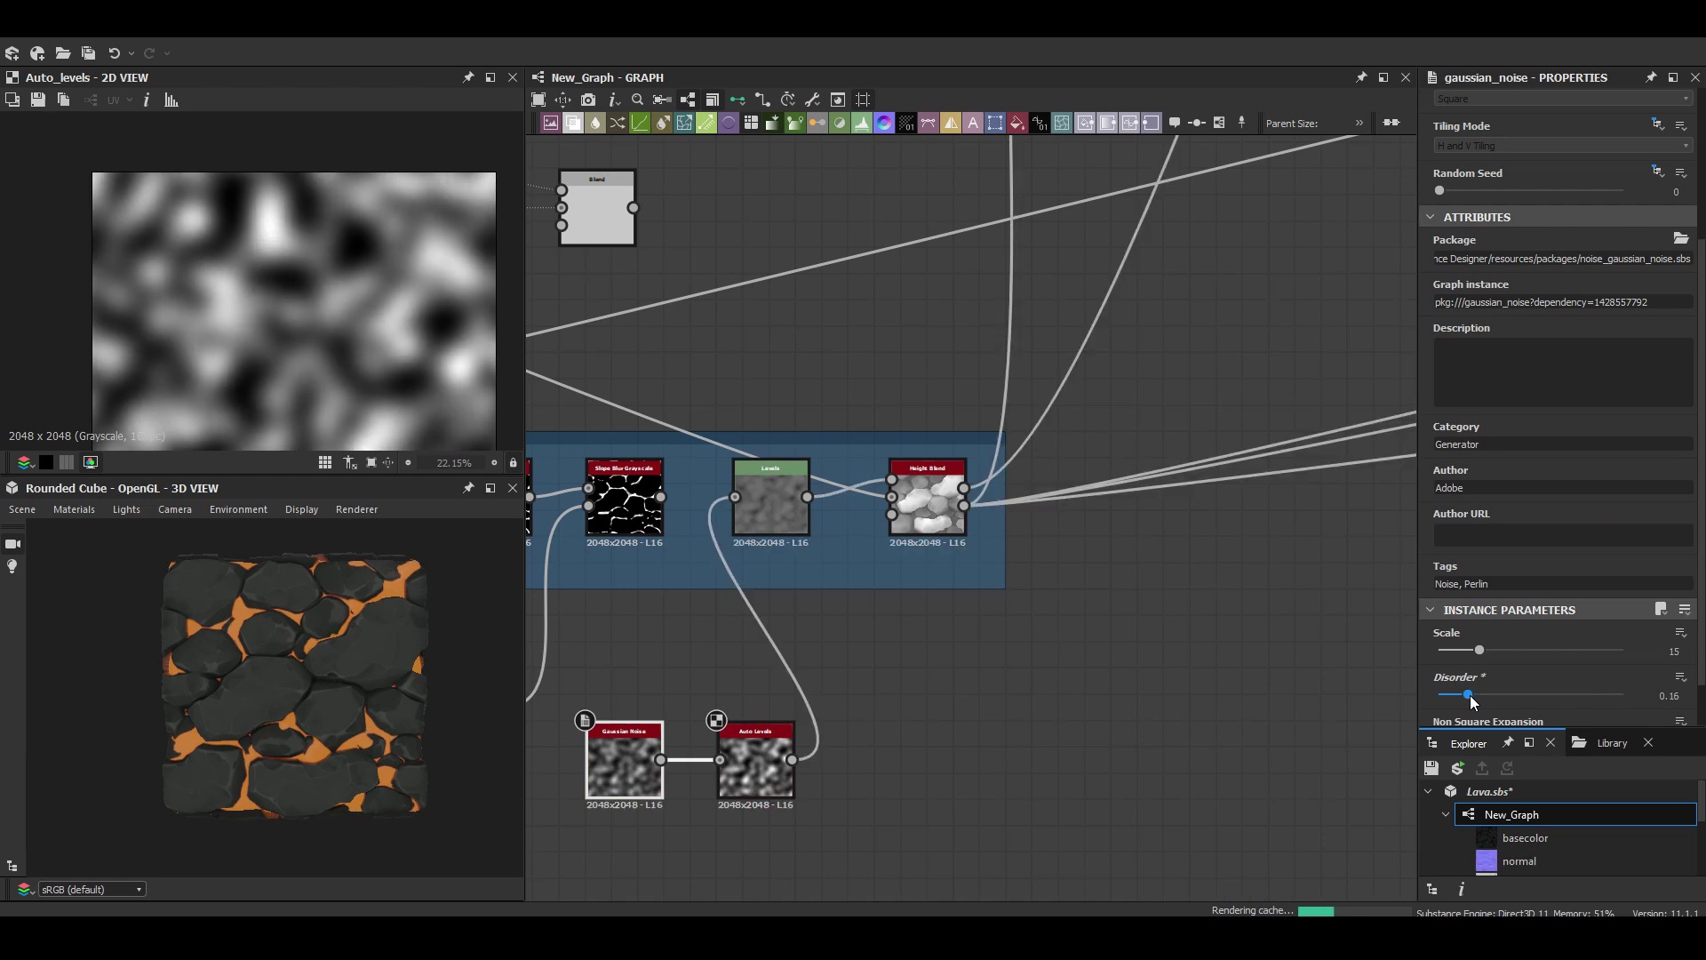
{"action": "left_click_drag", "start_coordinate": [1509, 501], "coordinate": [1539, 503]}
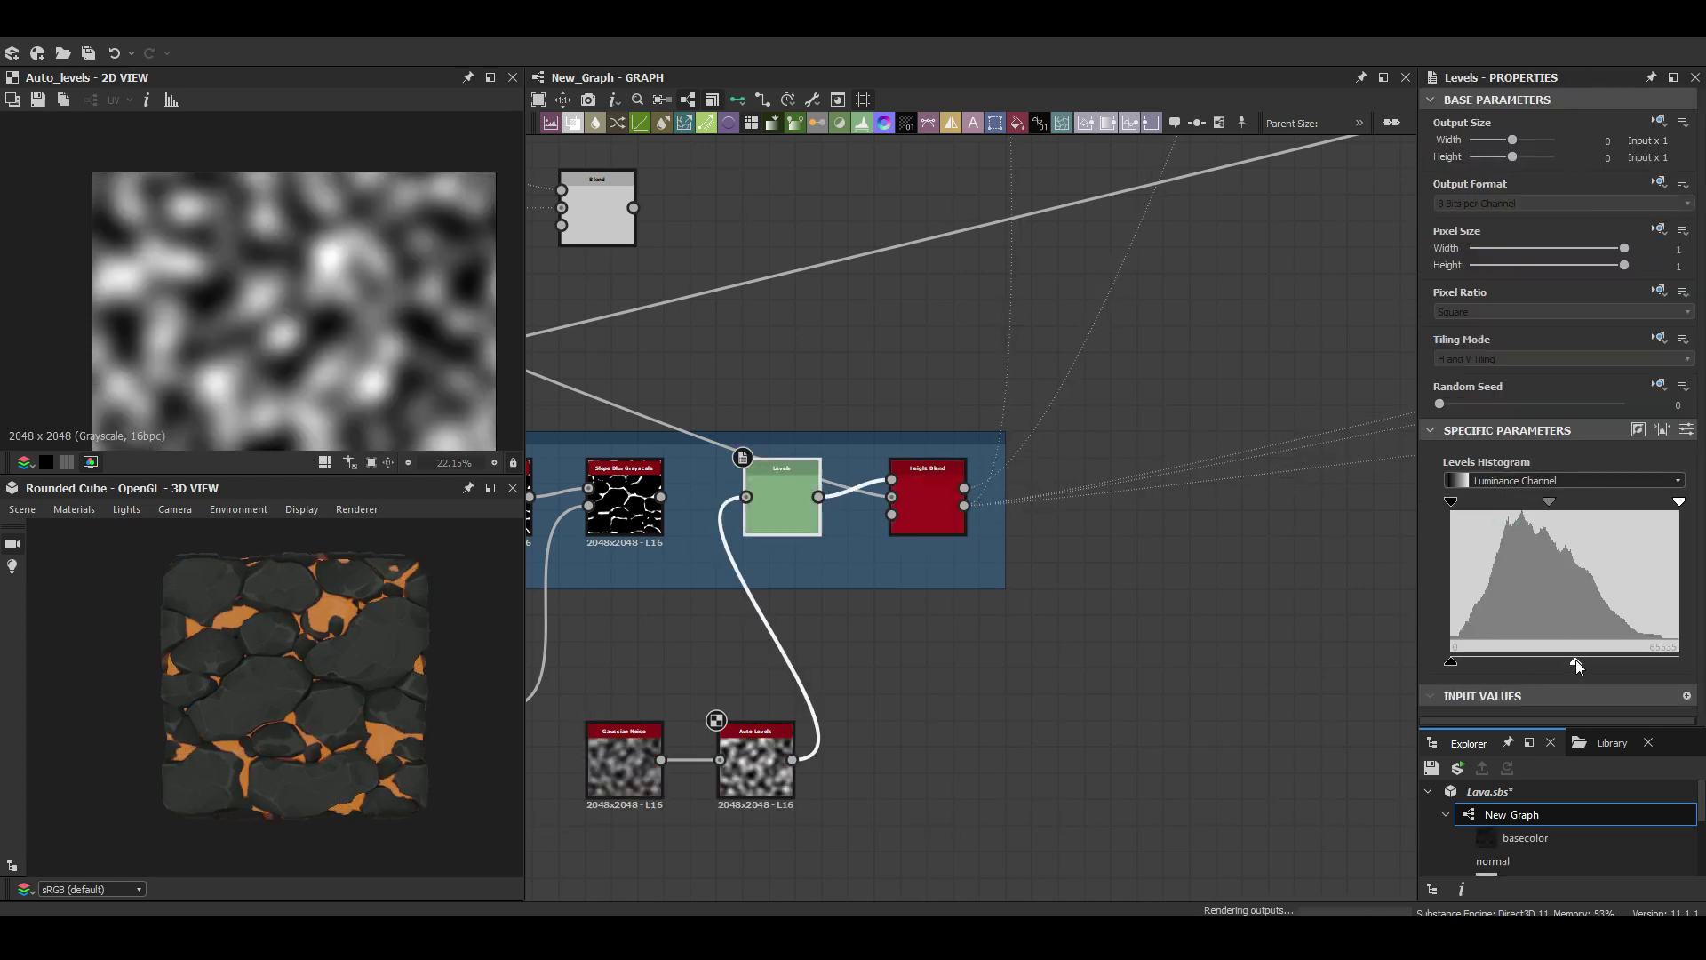
Change the Gaussian Noise random seed to 6 and reselect the Levels node.
{"action": "left_click", "coordinate": [624, 760]}
{"action": "left_click_drag", "start_coordinate": [1440, 351], "coordinate": [1548, 352]}
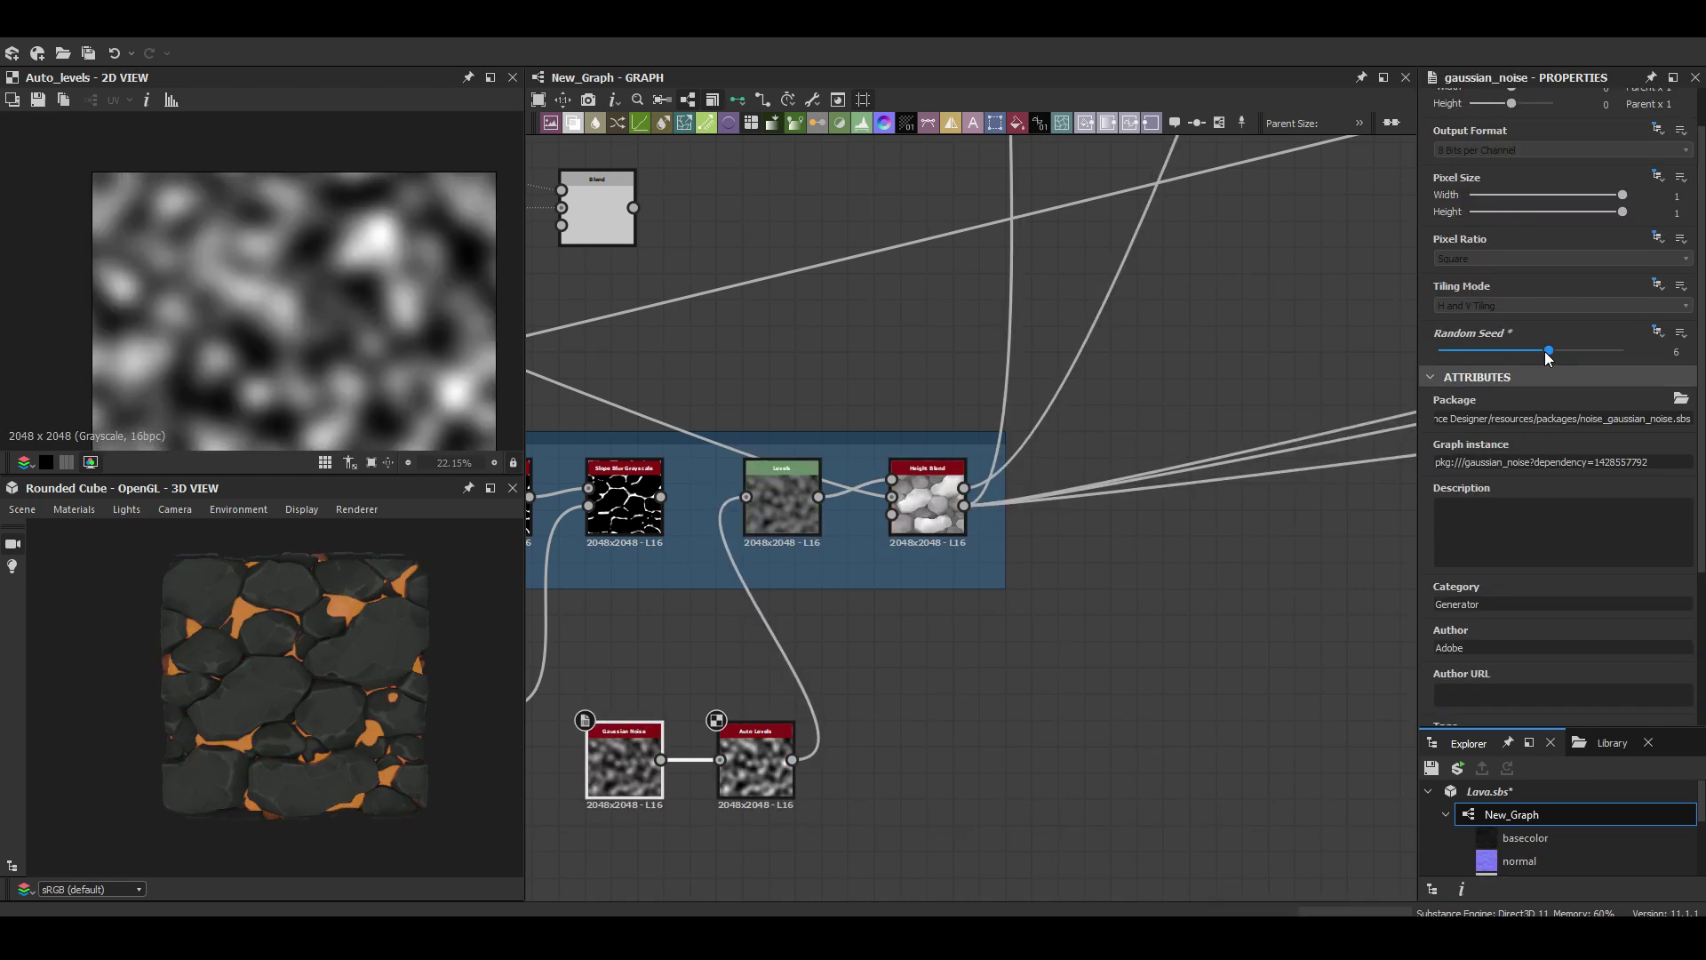
{"action": "left_click", "coordinate": [783, 493]}
{"action": "scroll", "coordinate": [294, 693], "scroll_direction": "up", "scroll_amount": 2}
{"action": "scroll", "coordinate": [293, 694], "scroll_direction": "down", "scroll_amount": 4}
{"action": "middle_click_drag", "start_coordinate": [704, 695], "coordinate": [1339, 691]}
{"action": "scroll", "coordinate": [1086, 597], "scroll_direction": "down", "scroll_amount": 3}
{"action": "scroll", "coordinate": [275, 690], "scroll_direction": "up", "scroll_amount": 3}
Select the curvature smooth node, then the ambient occlusion node.
{"action": "left_click", "coordinate": [762, 560]}
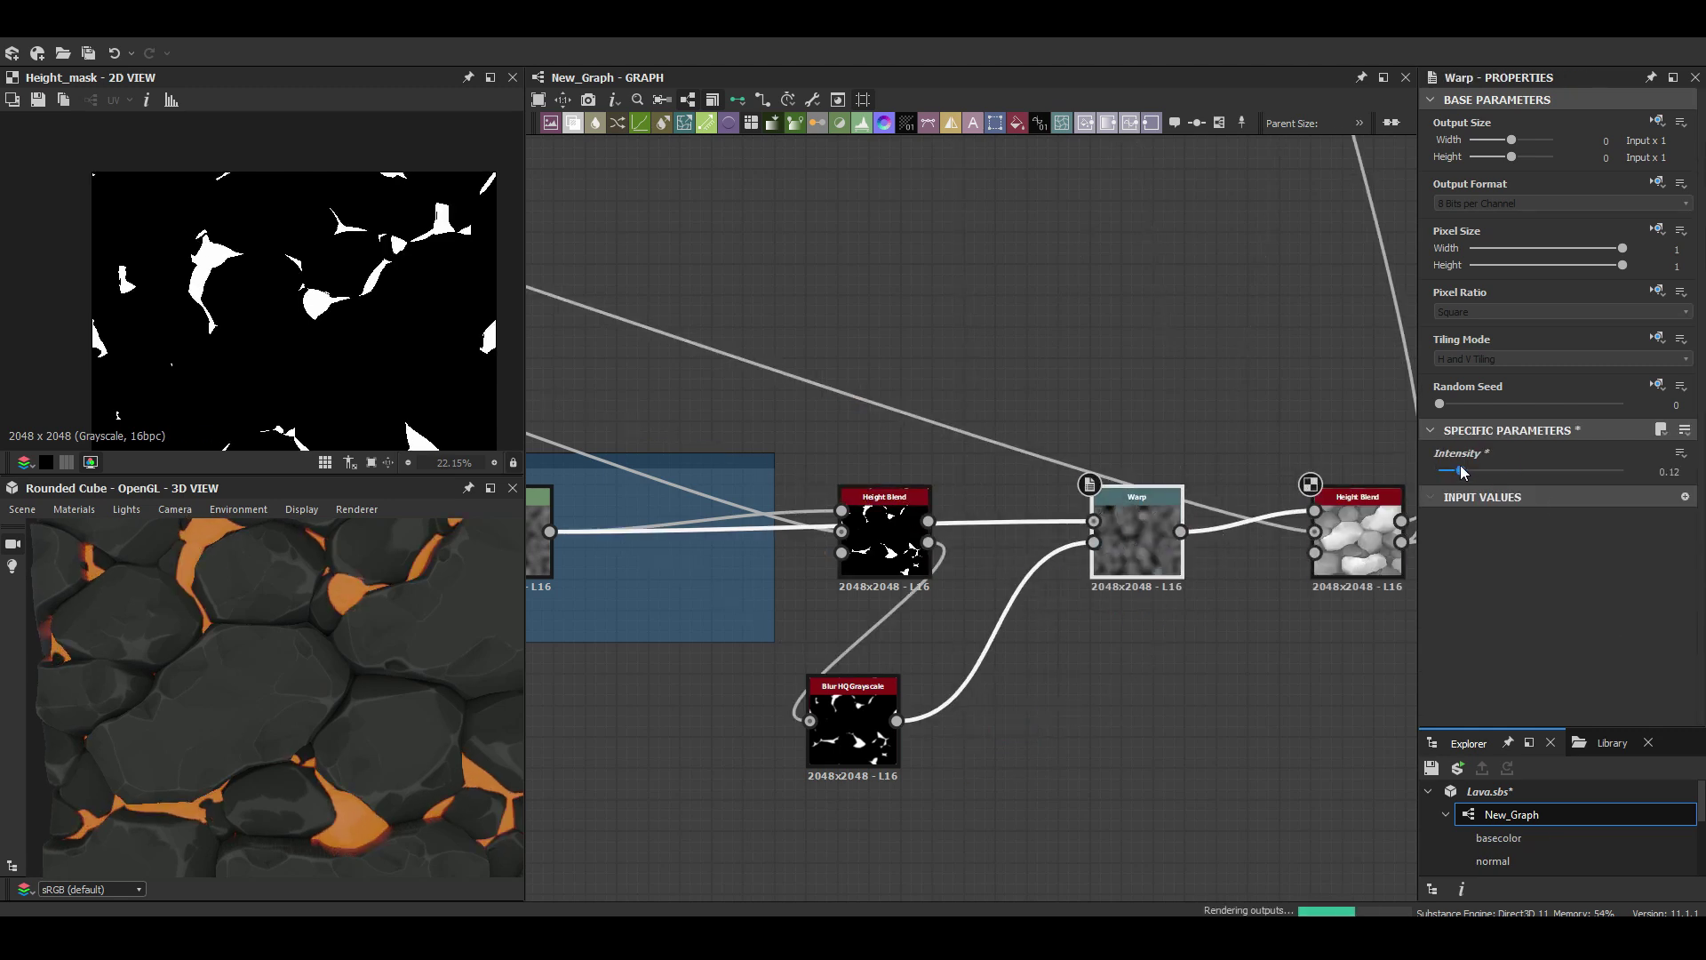
{"action": "scroll", "coordinate": [1013, 617], "scroll_direction": "down", "scroll_amount": 3}
{"action": "scroll", "coordinate": [978, 613], "scroll_direction": "down", "scroll_amount": 3}
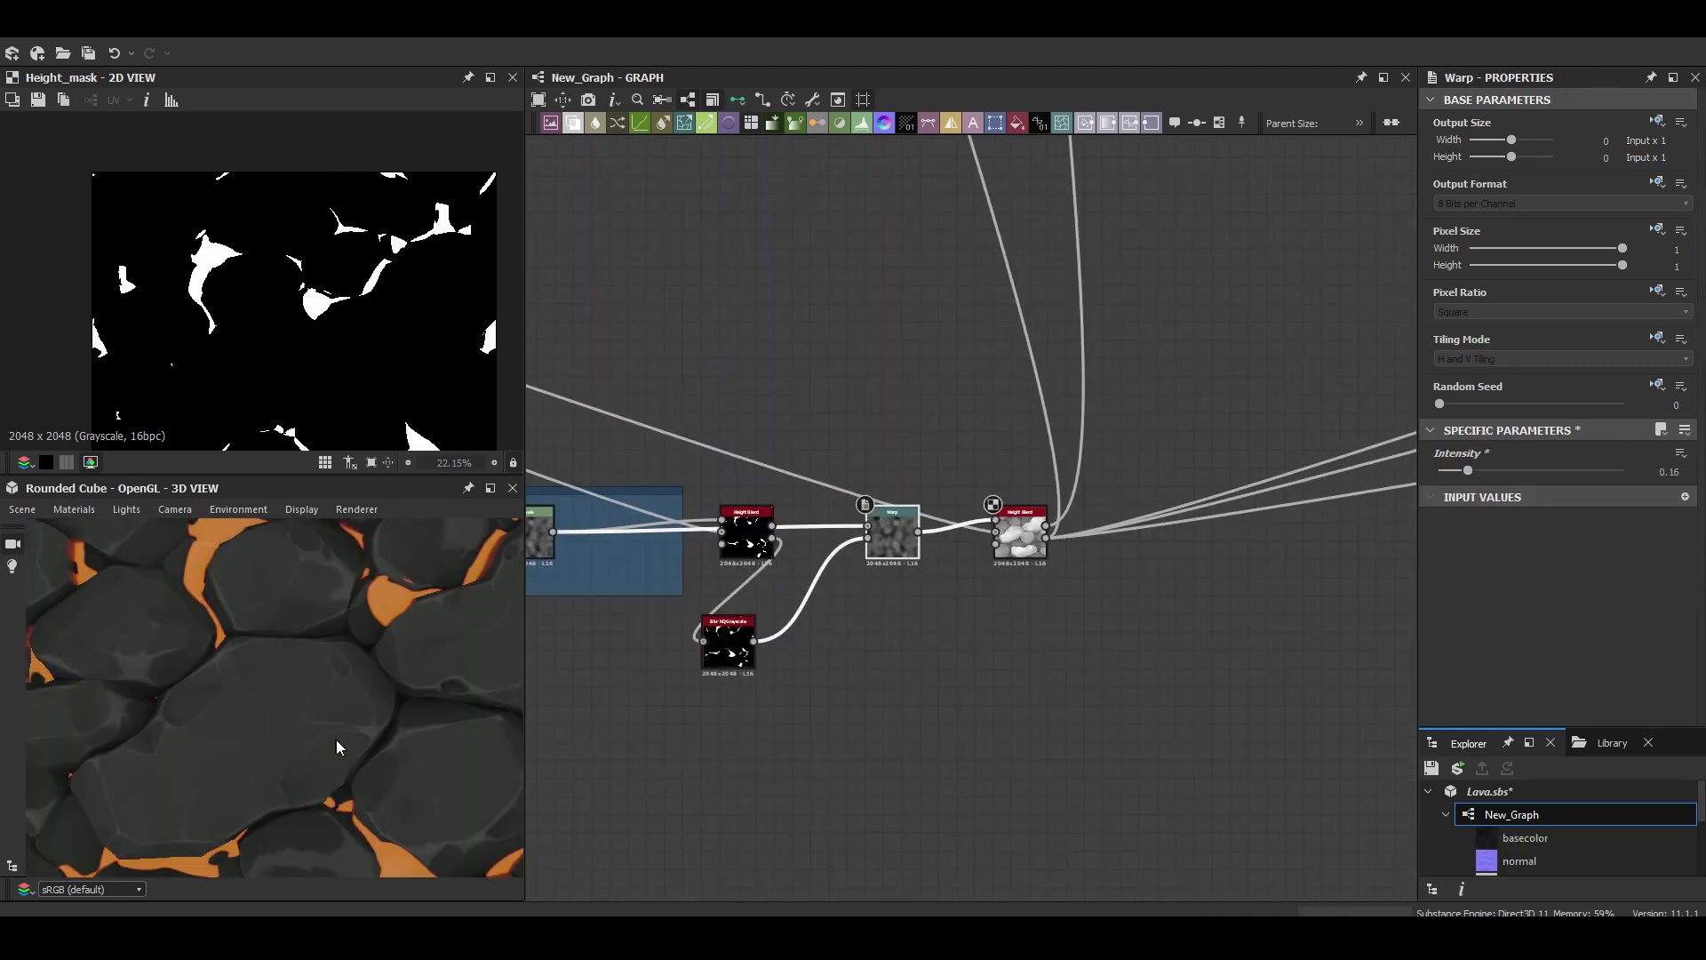
{"action": "scroll", "coordinate": [957, 606], "scroll_direction": "down", "scroll_amount": 3}
{"action": "scroll", "coordinate": [956, 605], "scroll_direction": "up", "scroll_amount": 5}
{"action": "left_click", "coordinate": [799, 648]}
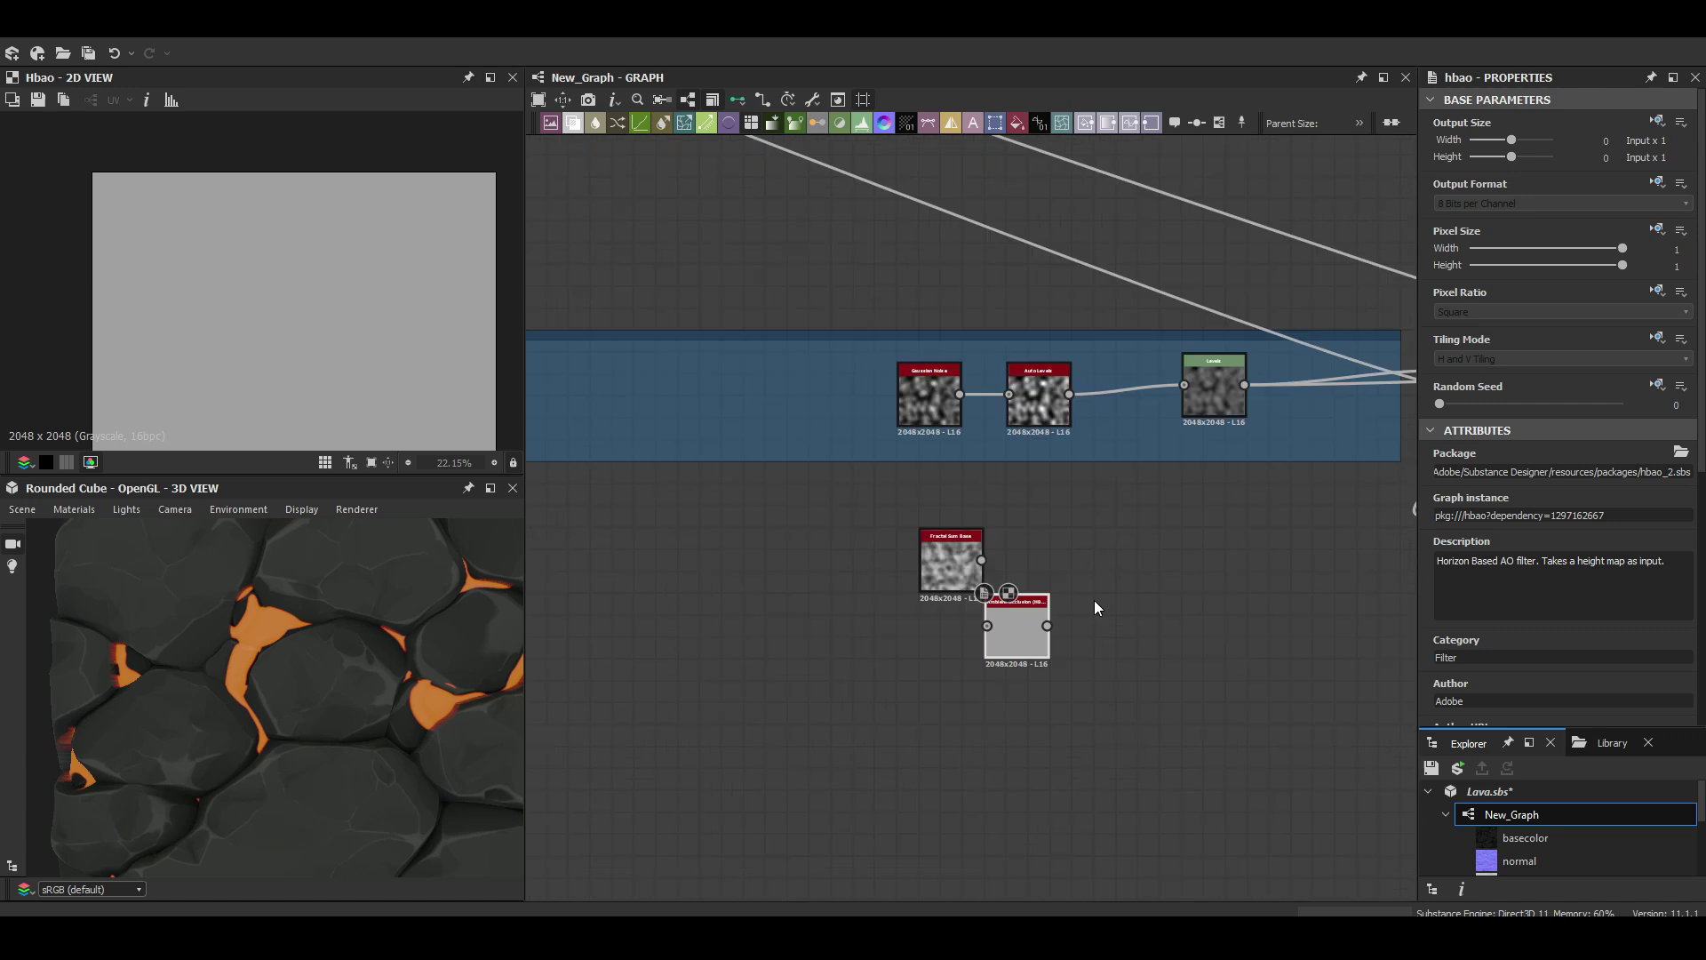
Preview the Levels output and try a lower white point, then undo the change.
{"action": "scroll", "coordinate": [1095, 600], "scroll_direction": "up", "scroll_amount": 3}
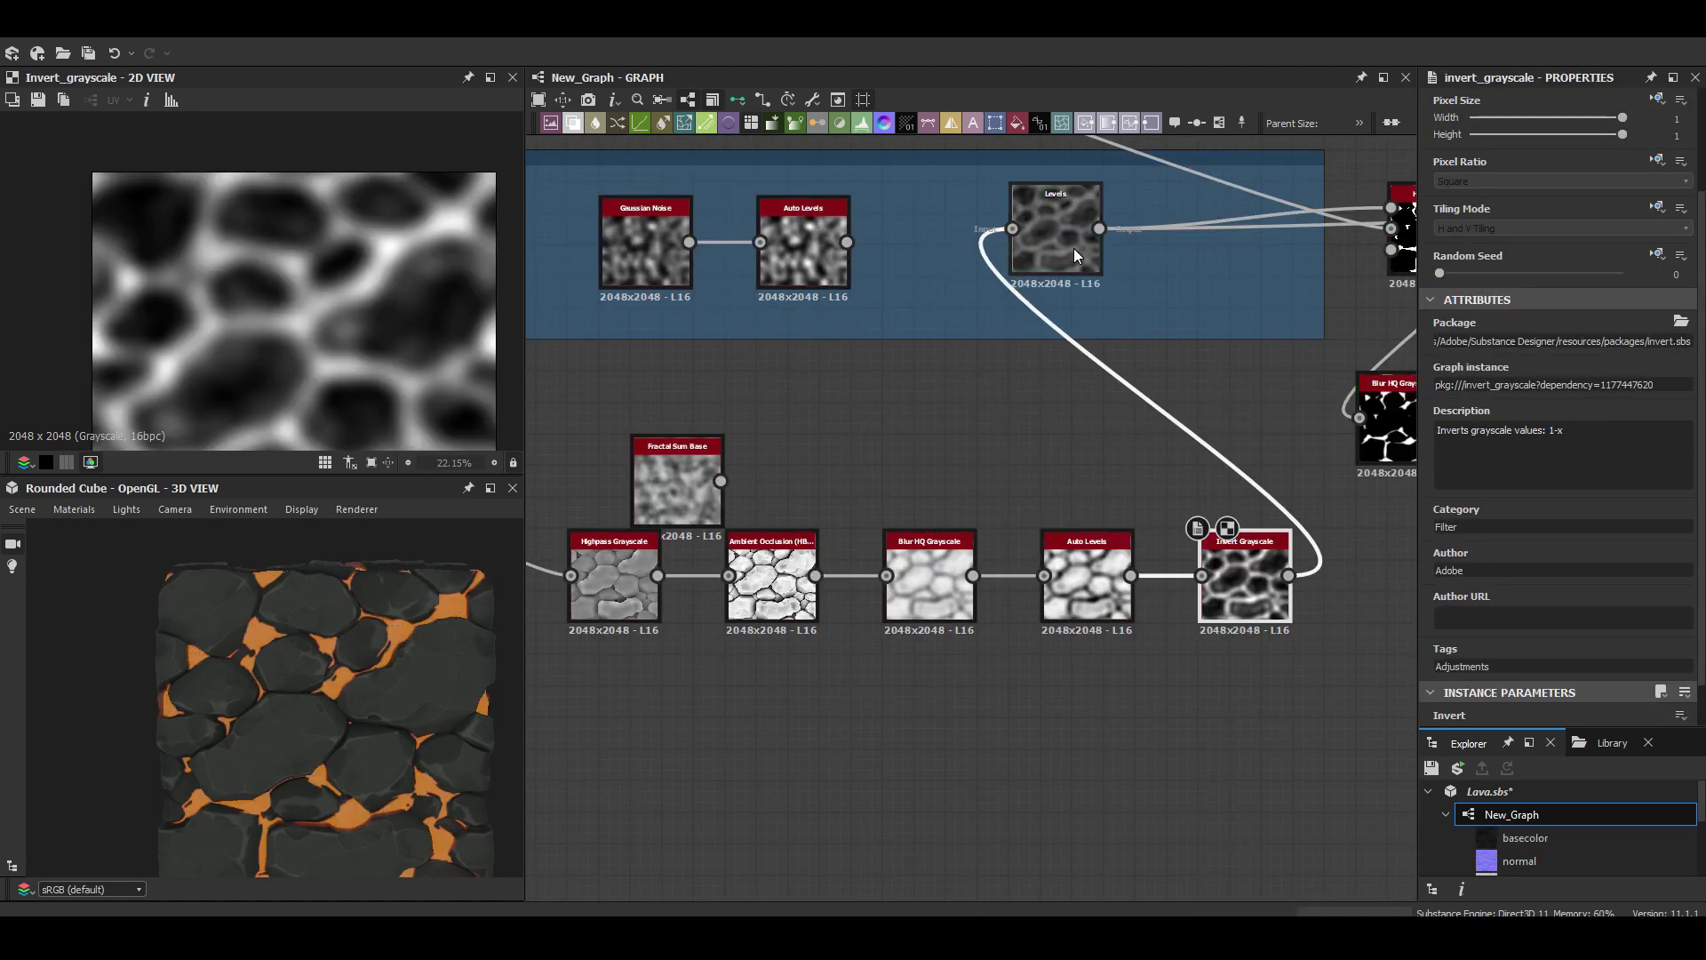
{"action": "double_click", "coordinate": [1075, 256]}
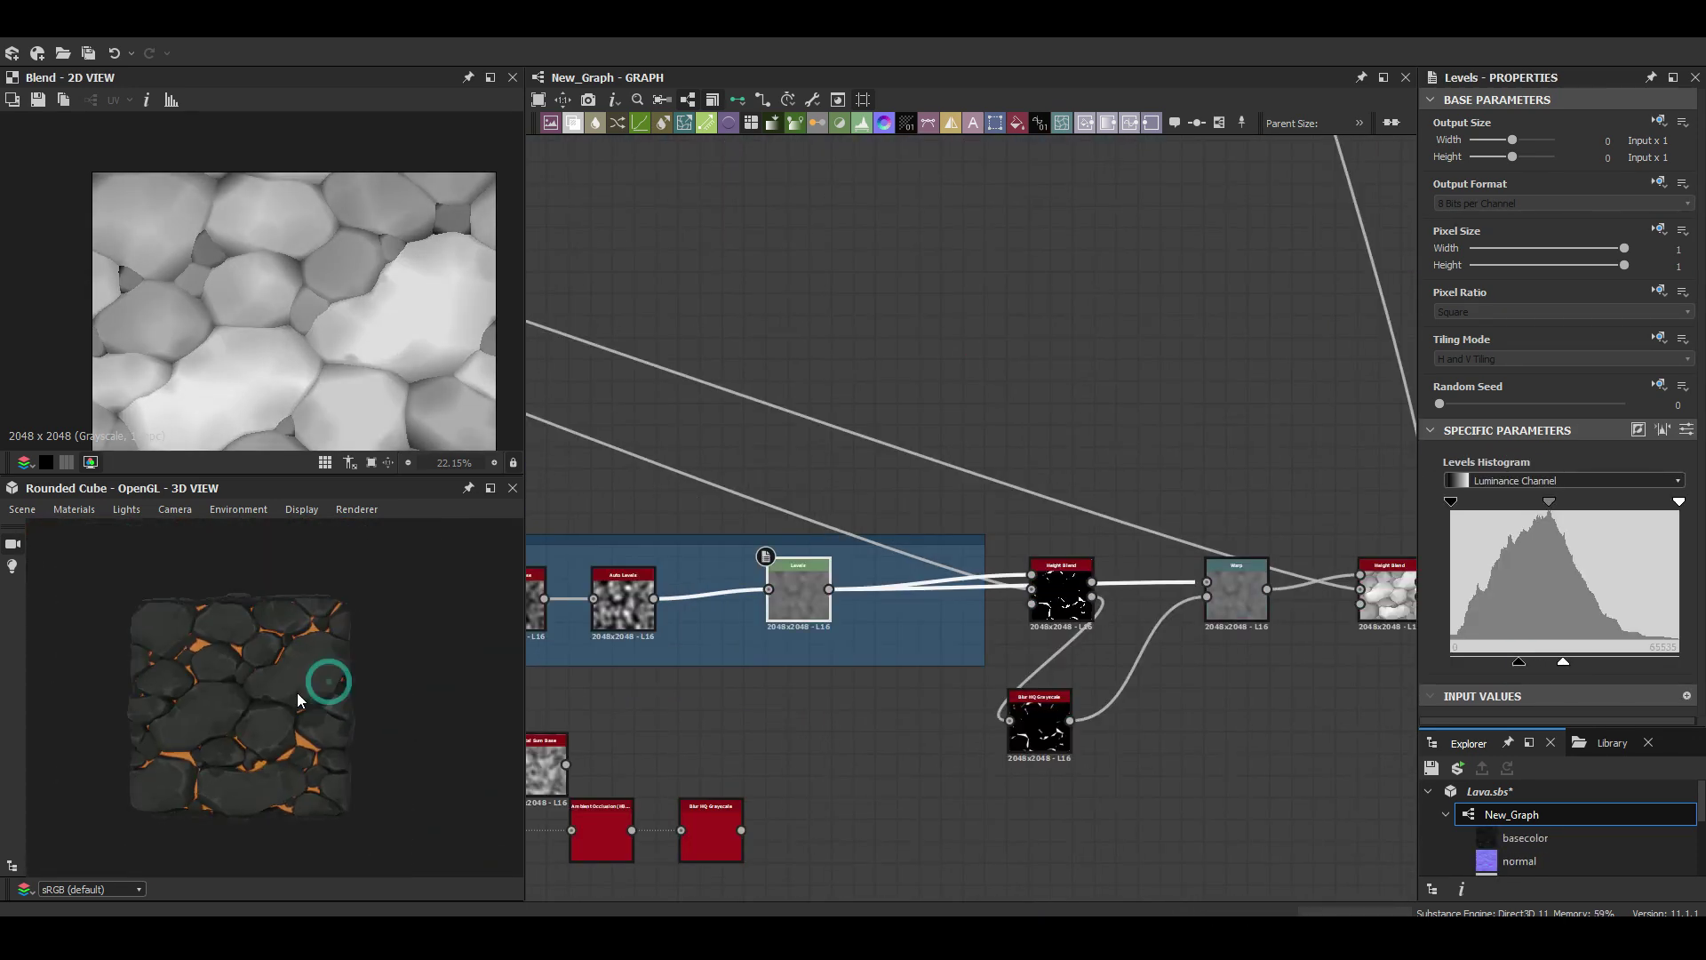
{"action": "scroll", "coordinate": [328, 691], "scroll_direction": "up", "scroll_amount": 5}
{"action": "left_click", "coordinate": [1563, 661]}
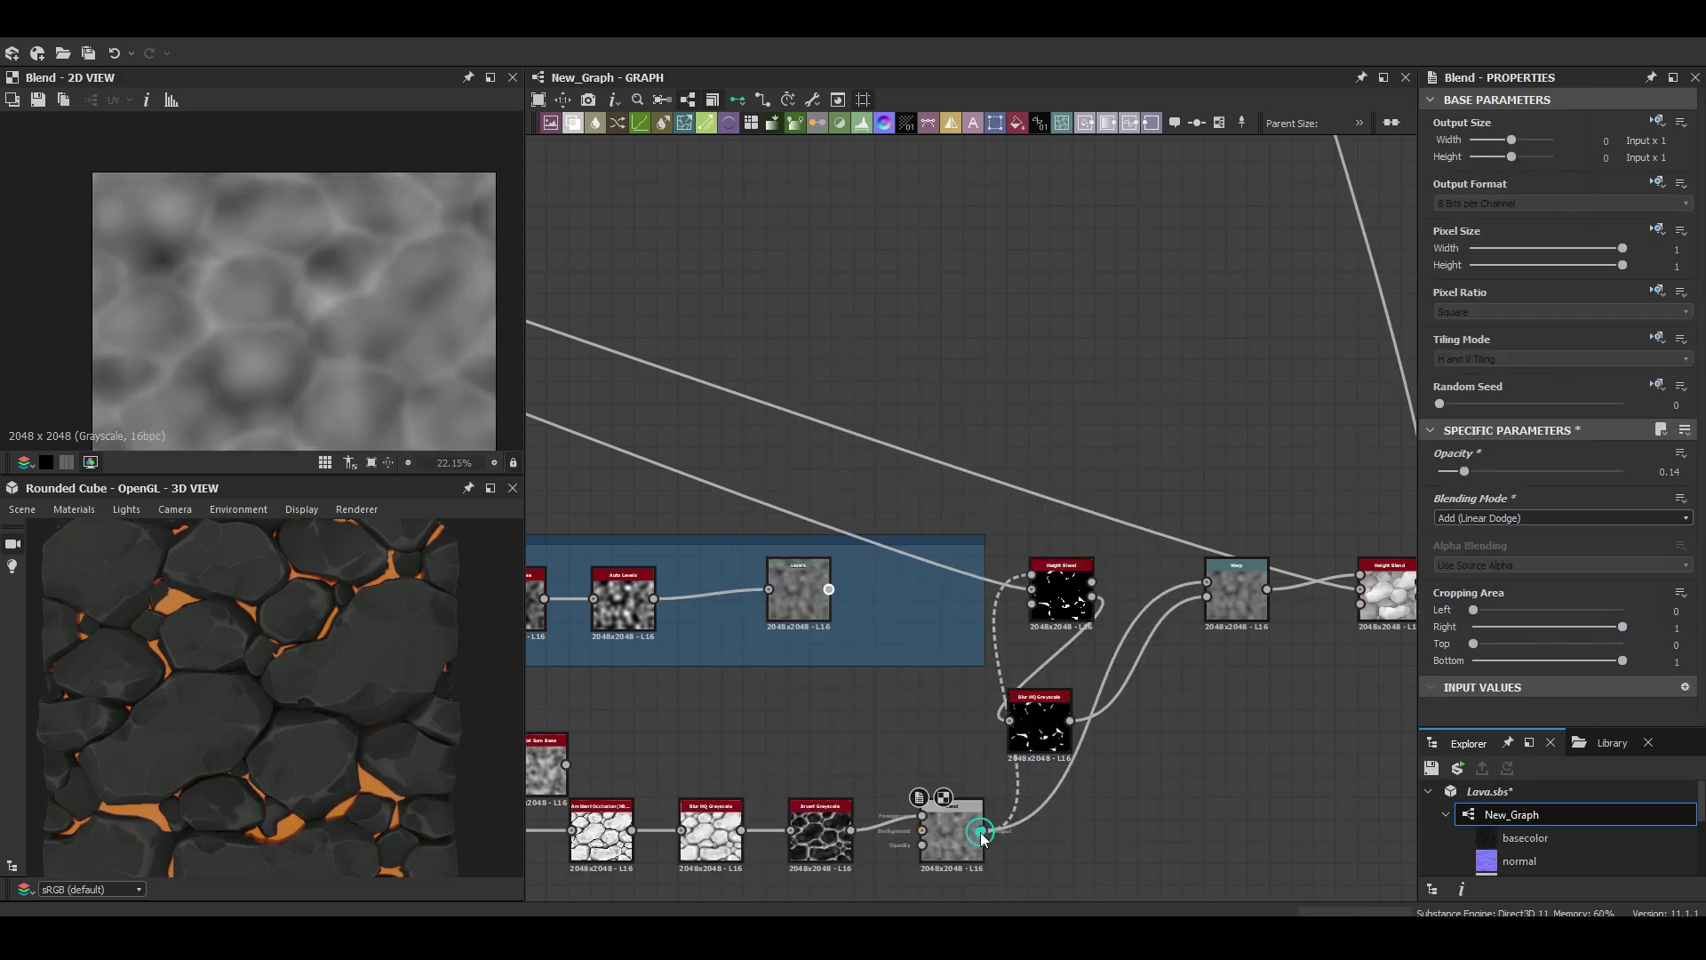
{"action": "left_click_drag", "start_coordinate": [1586, 669], "coordinate": [1571, 669]}
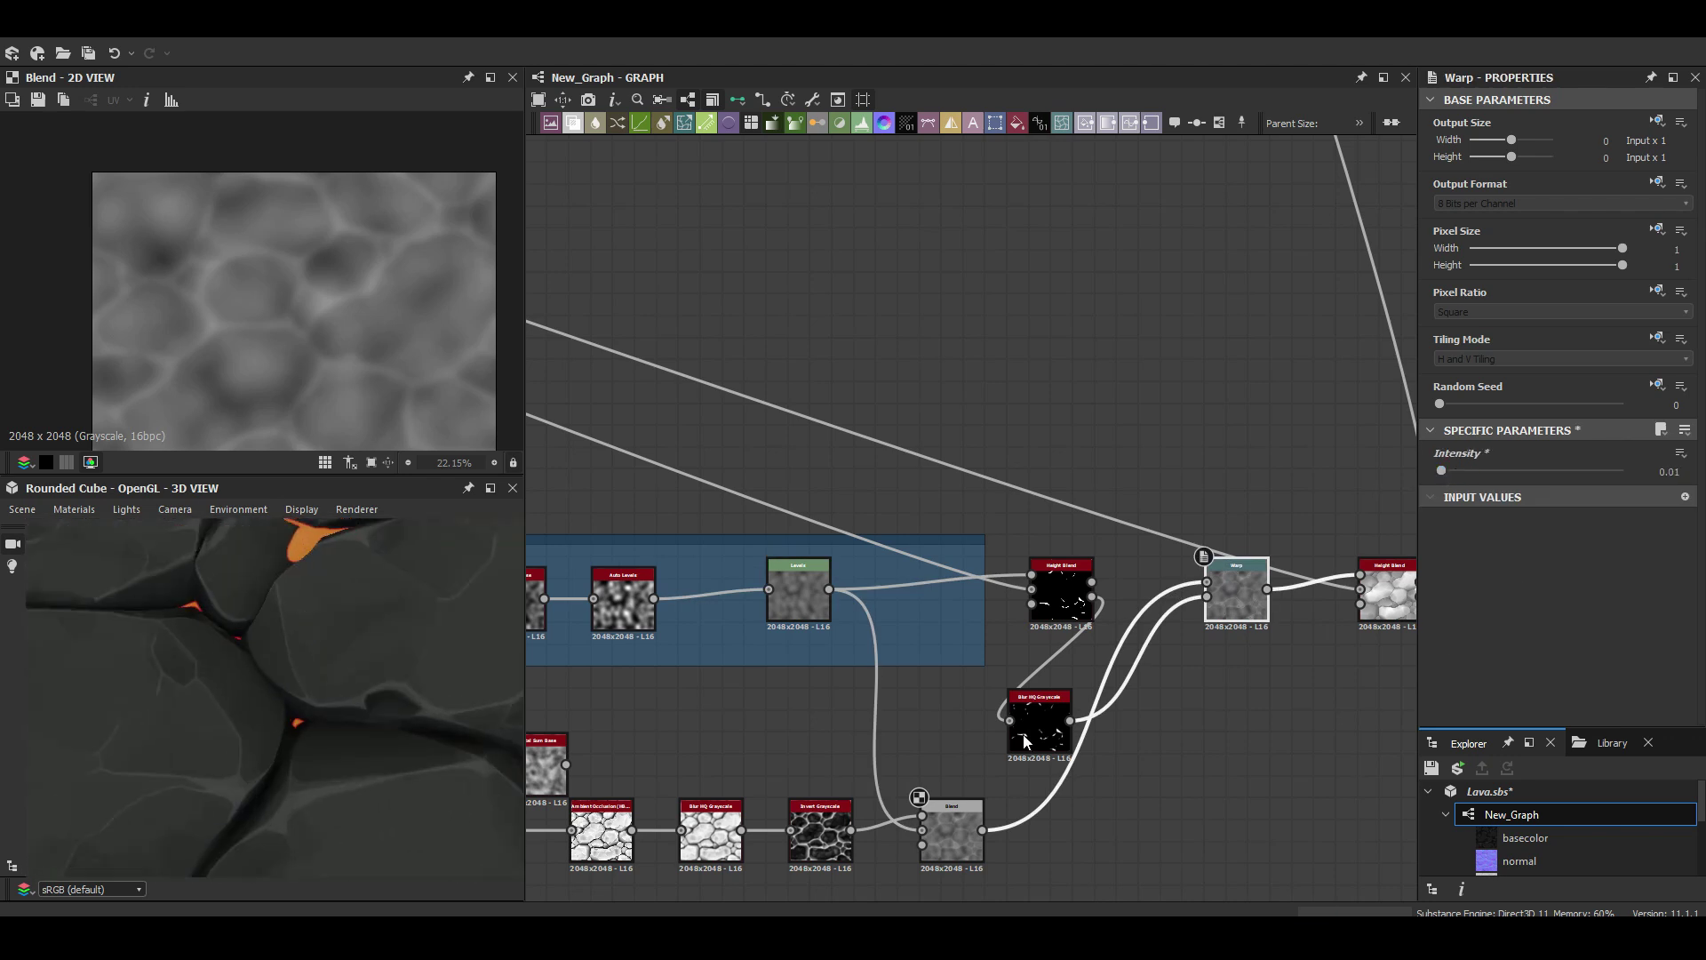
{"action": "key", "text": "ctrl+z"}
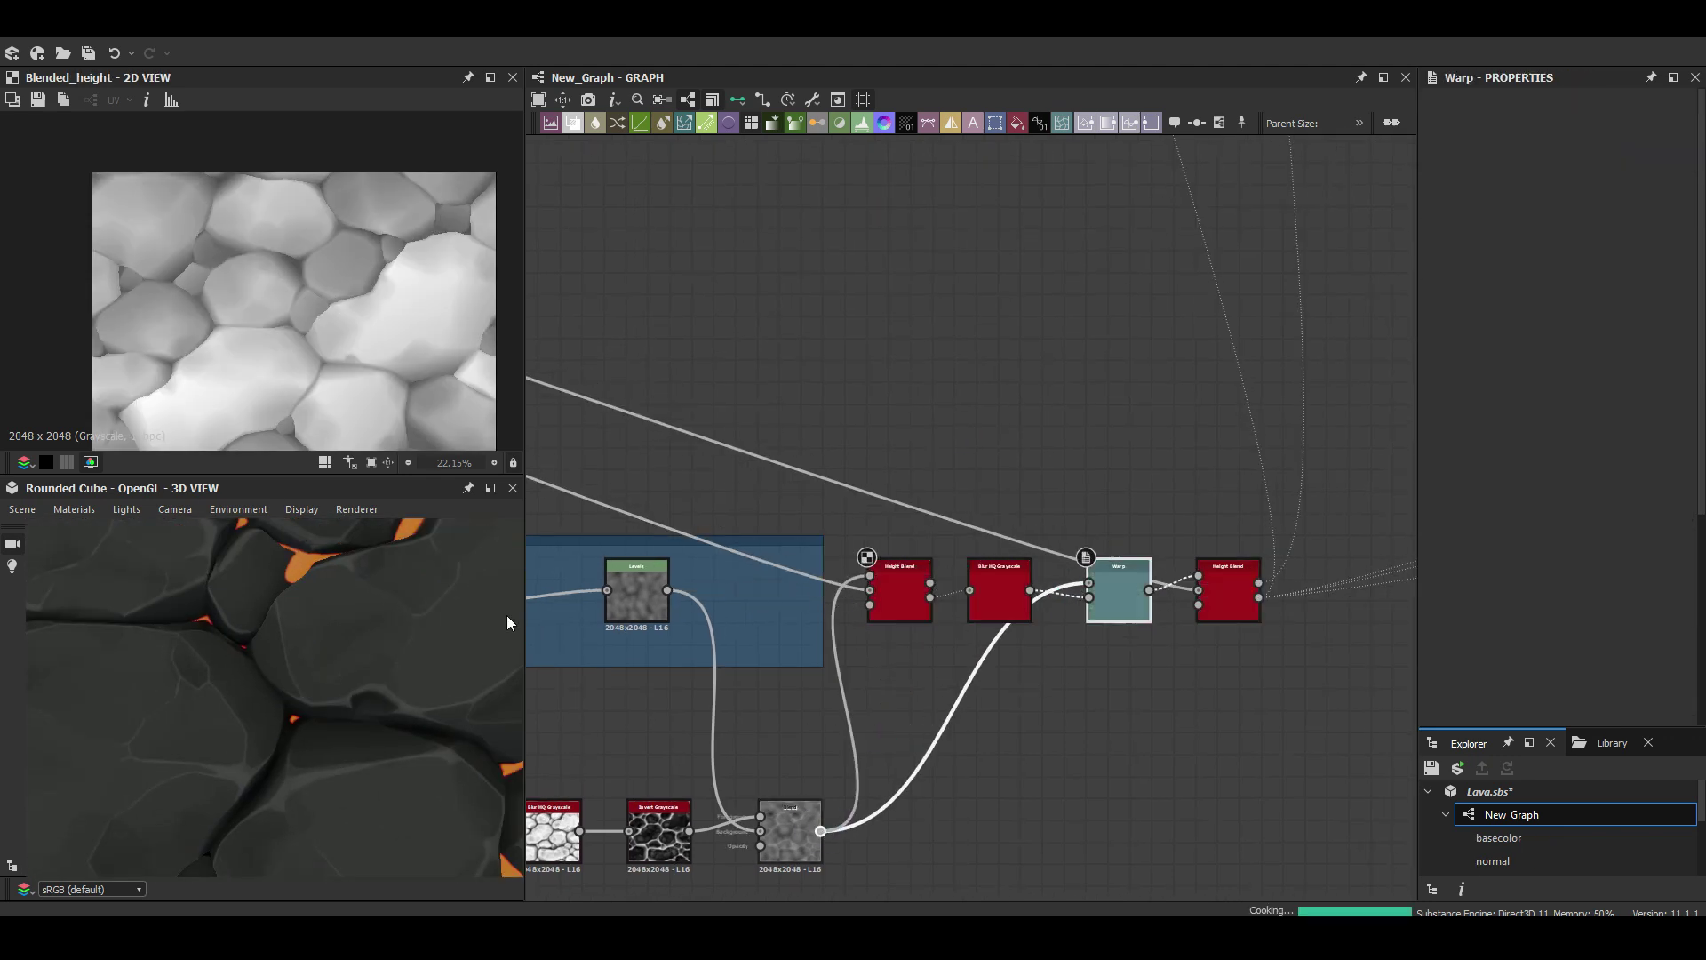
Add an Invert Grayscale node below Warp to feed its second input.
{"action": "scroll", "coordinate": [1018, 633], "scroll_direction": "up", "scroll_amount": 2}
{"action": "right_click", "coordinate": [986, 573]}
{"action": "left_click", "coordinate": [1022, 533]}
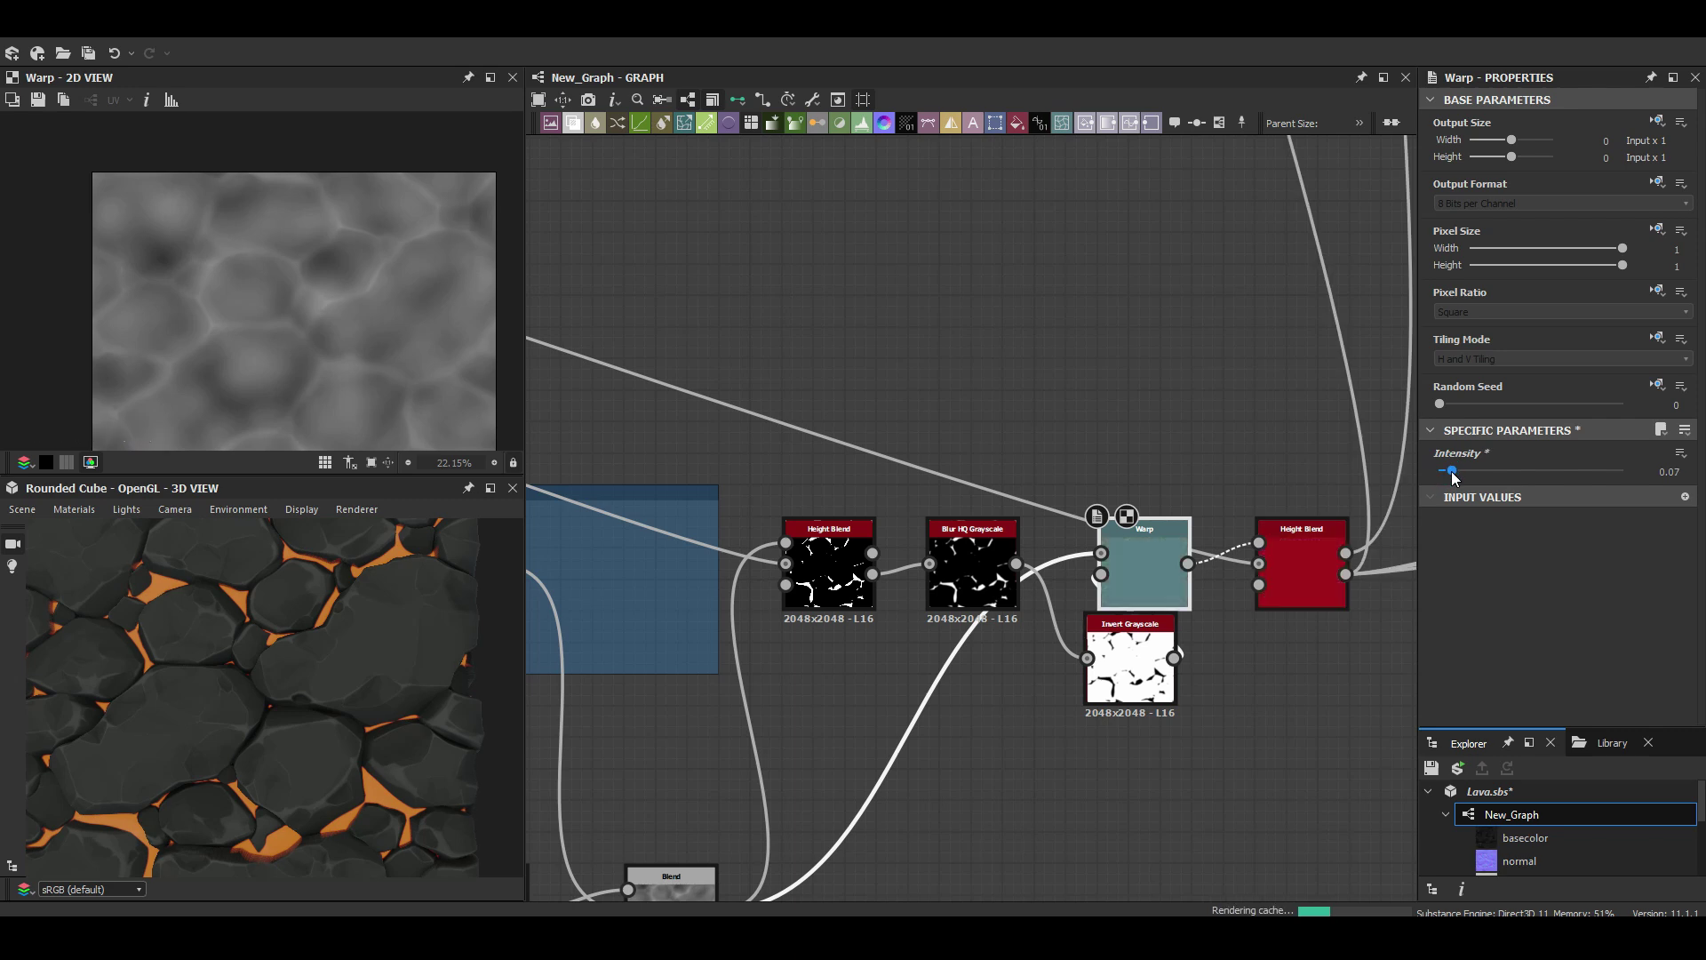
{"action": "scroll", "coordinate": [354, 738], "scroll_direction": "up", "scroll_amount": 2}
{"action": "scroll", "coordinate": [353, 737], "scroll_direction": "down", "scroll_amount": 3}
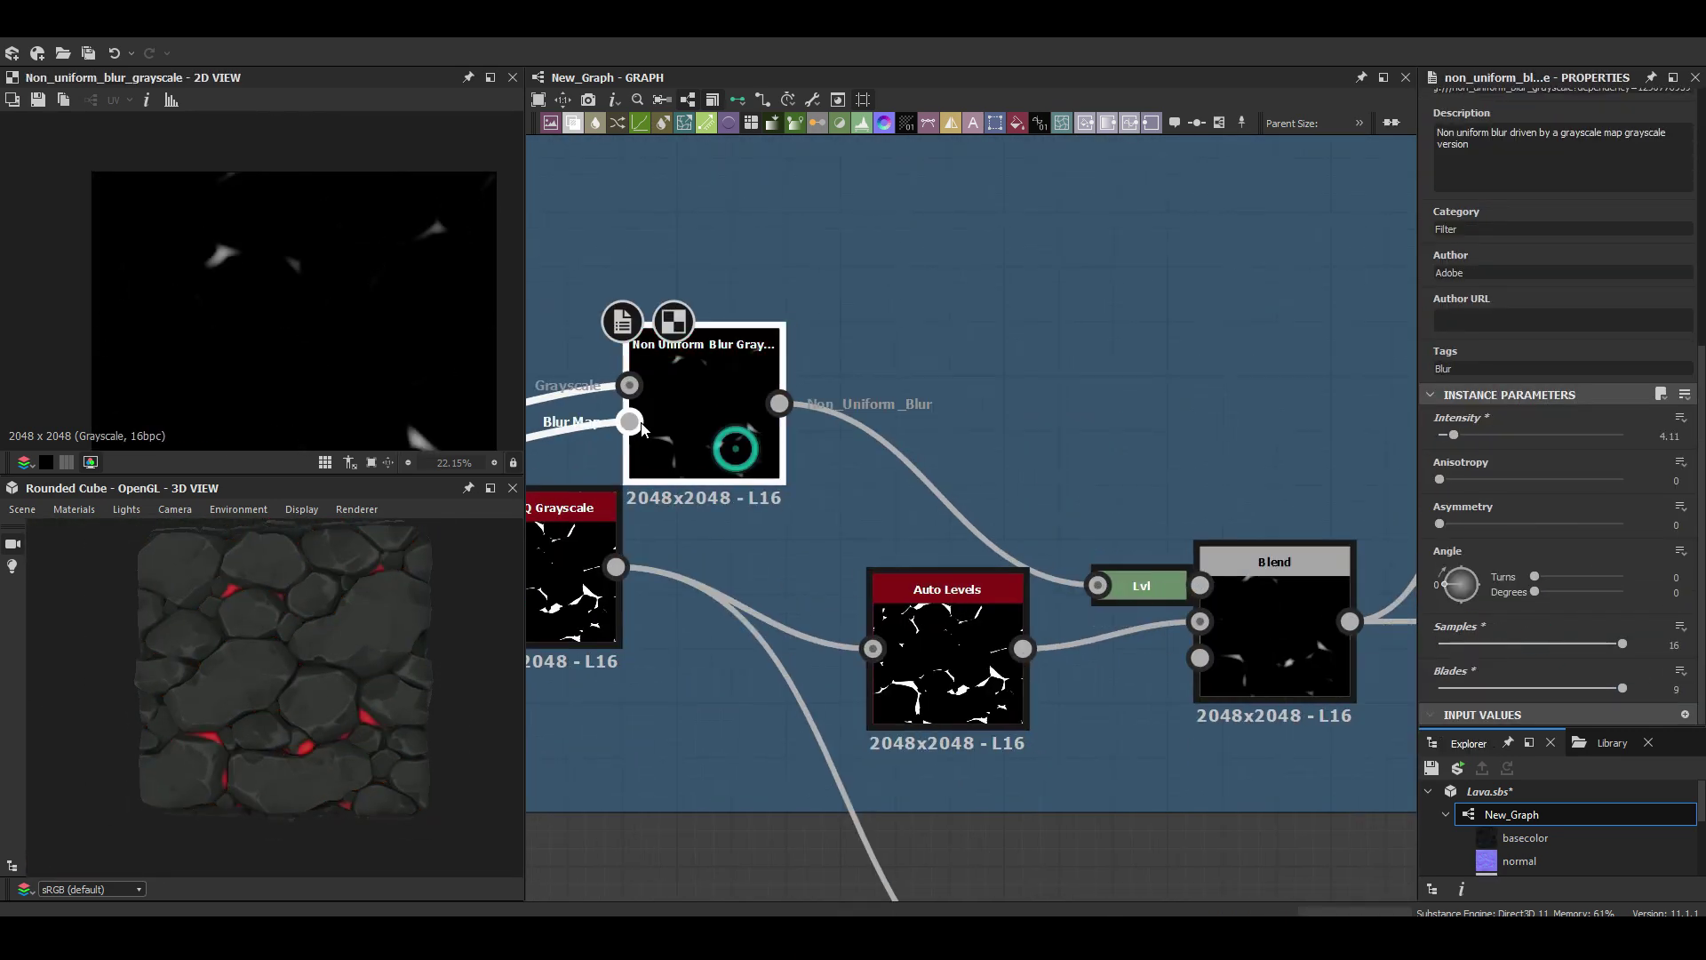
Lower the Non Uniform Blur intensity to 2.17.
{"action": "left_click_drag", "start_coordinate": [1454, 466], "coordinate": [1444, 469]}
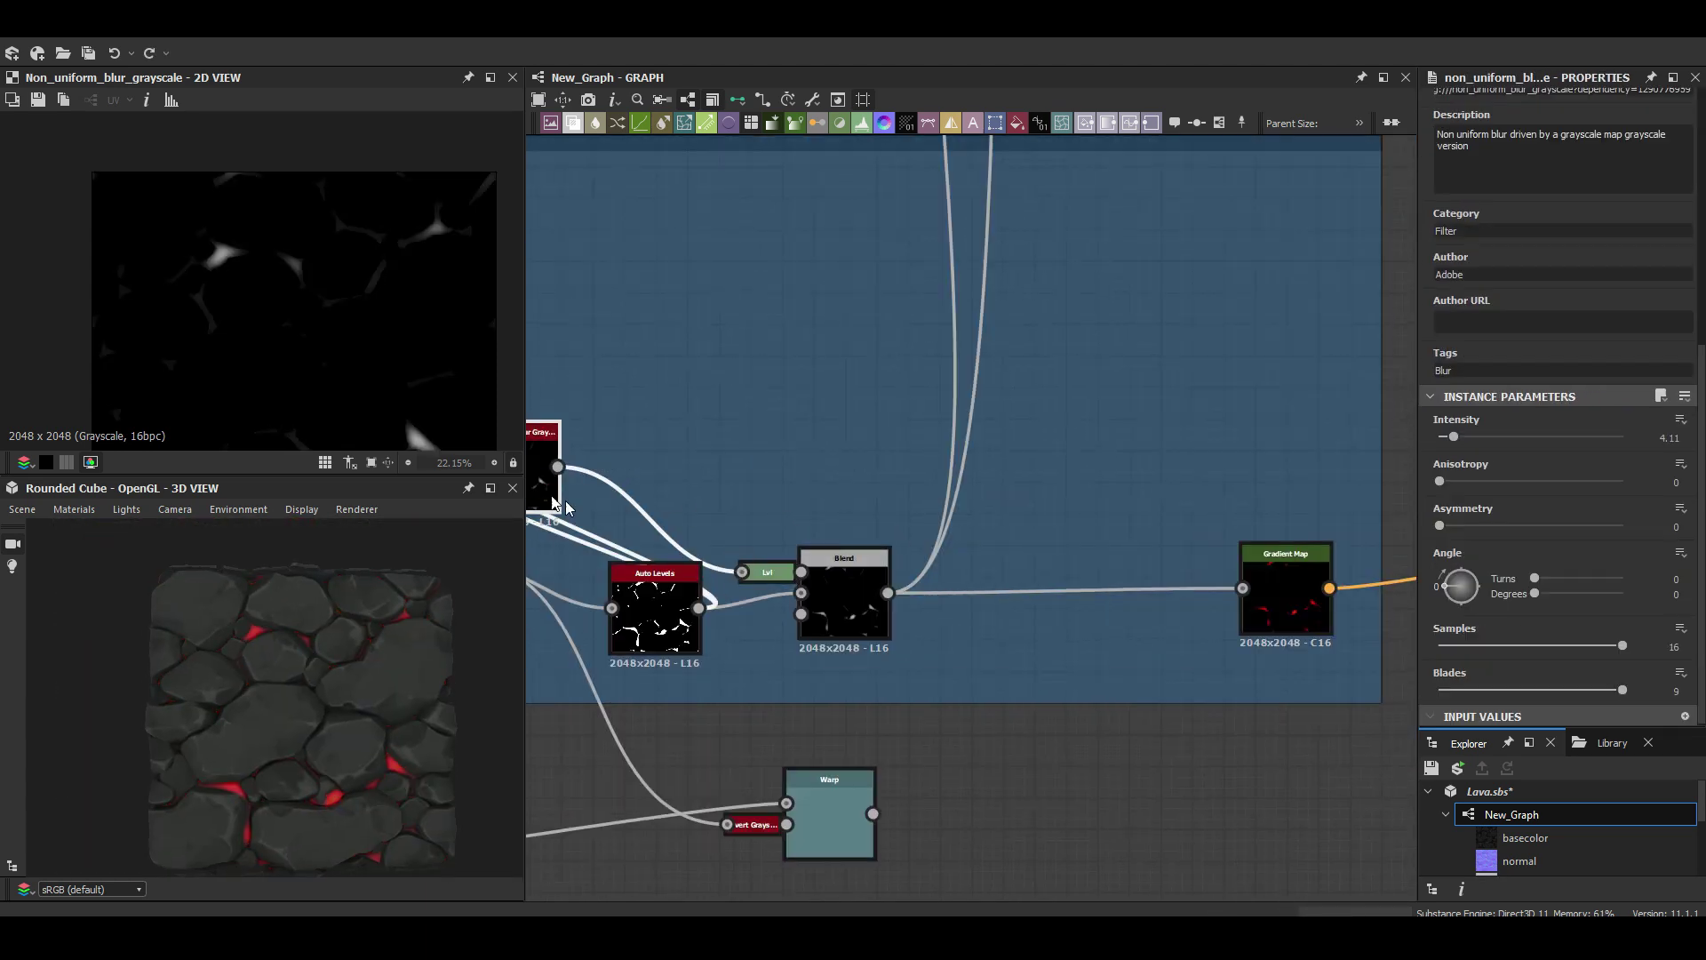
{"action": "scroll", "coordinate": [1555, 444], "scroll_direction": "down", "scroll_amount": 3}
{"action": "left_click", "coordinate": [1447, 651]}
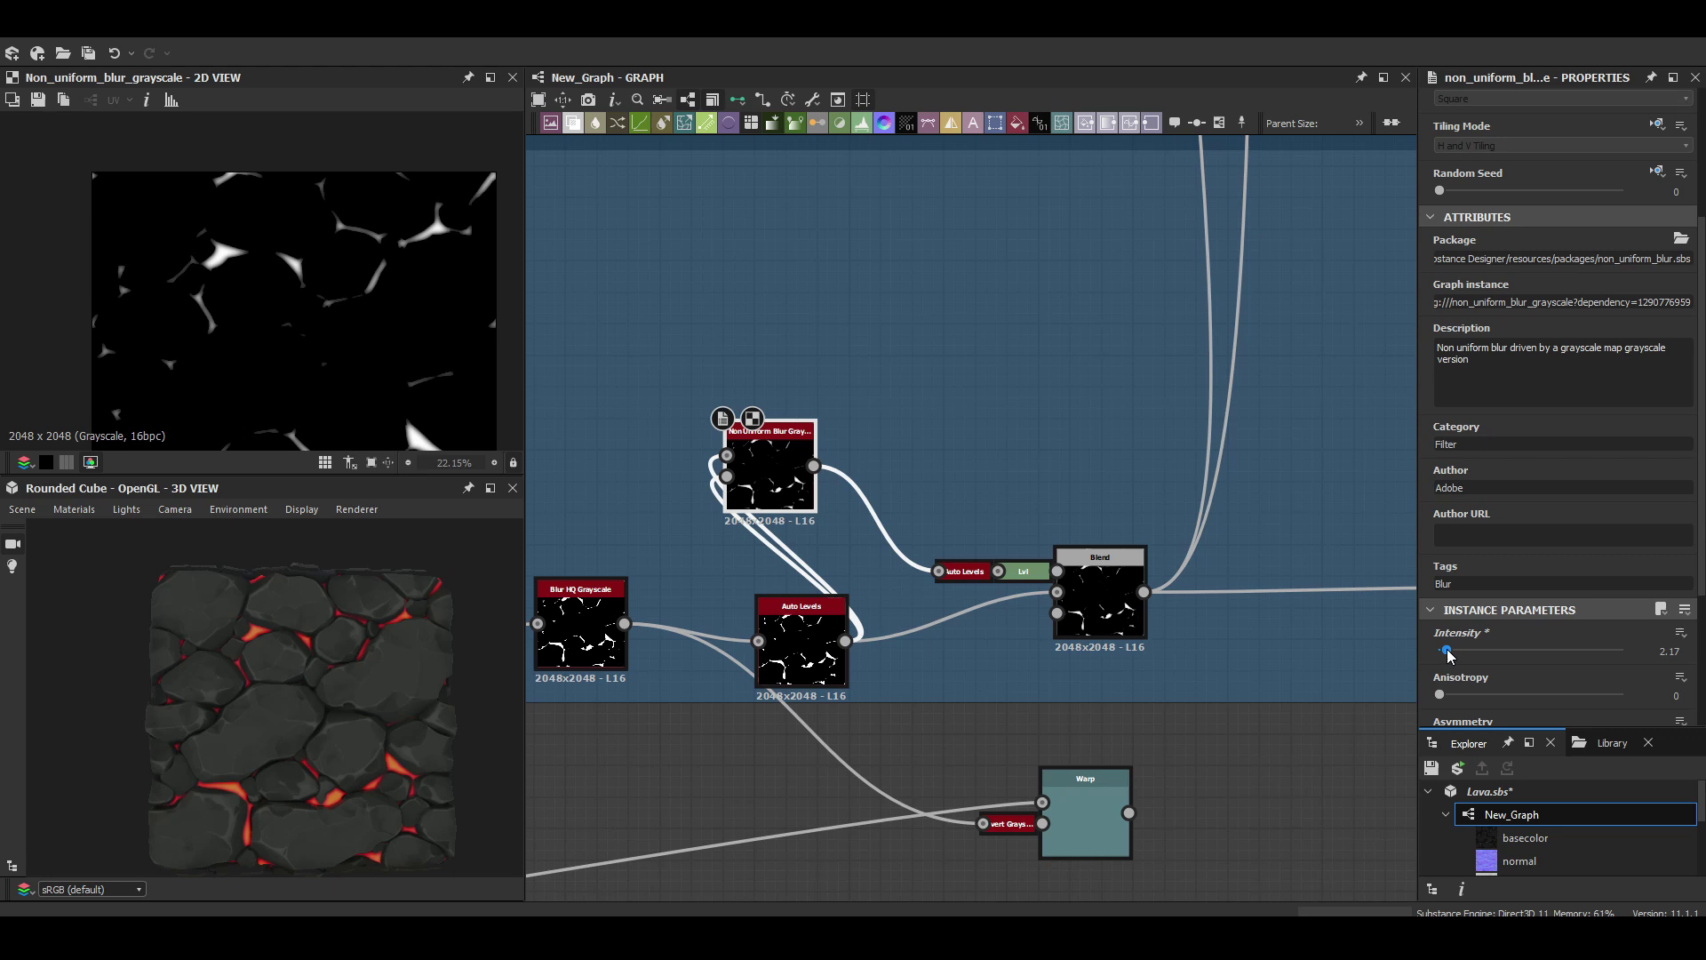
{"action": "scroll", "coordinate": [889, 444], "scroll_direction": "down", "scroll_amount": 5}
Enlarge the frame so it encloses the lower nodes.
{"action": "left_click", "coordinate": [690, 616]}
{"action": "middle_click_drag", "start_coordinate": [689, 617], "coordinate": [888, 534]}
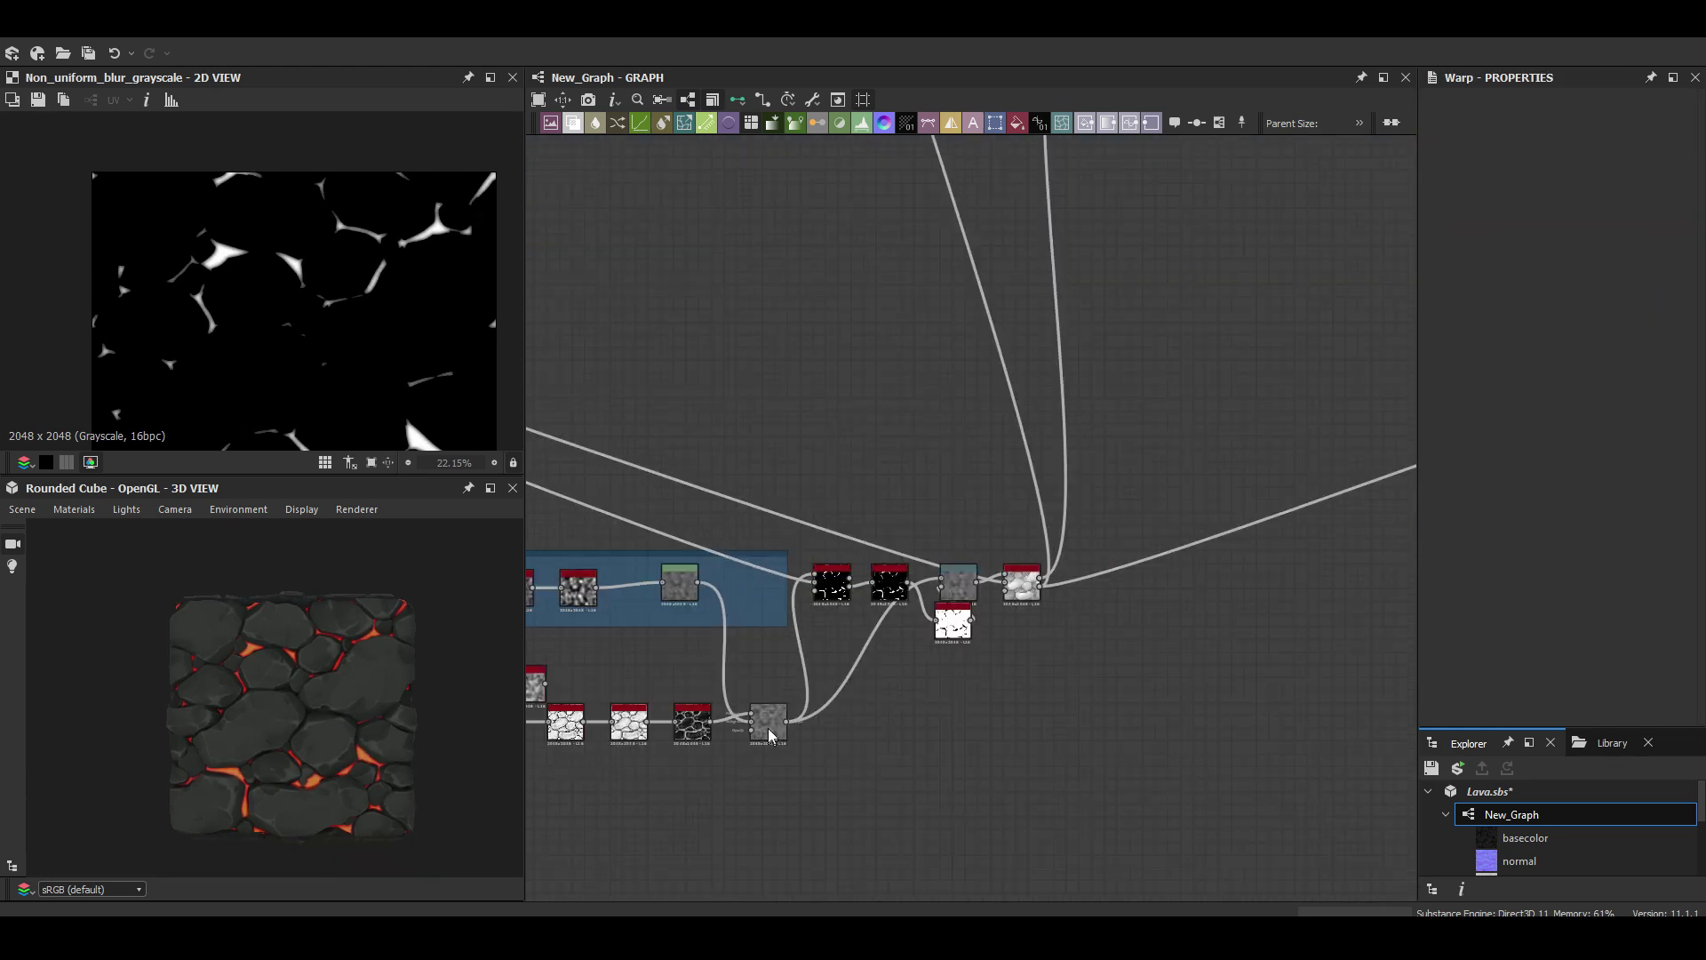
{"action": "left_click_drag", "start_coordinate": [800, 628], "coordinate": [1078, 859]}
{"action": "scroll", "coordinate": [1079, 859], "scroll_direction": "up", "scroll_amount": 3}
Wire Height Blend into the new Blend node and add a Non Uniform Blur Grayscale node.
{"action": "middle_click_drag", "start_coordinate": [1159, 557], "coordinate": [1043, 568]}
{"action": "key", "text": "space"}
{"action": "type", "text": "non"}
{"action": "left_click", "coordinate": [1322, 425]}
{"action": "mouse_move", "coordinate": [1184, 619]}
{"action": "middle_mouse_down"}
{"action": "mouse_move", "coordinate": [1047, 580]}
{"action": "mouse_move", "coordinate": [1047, 508]}
{"action": "middle_mouse_up"}
Preview the Height Blend and Non Uniform Blur outputs, nudging the first gradient key left.
{"action": "scroll", "coordinate": [285, 666], "scroll_direction": "up", "scroll_amount": 5}
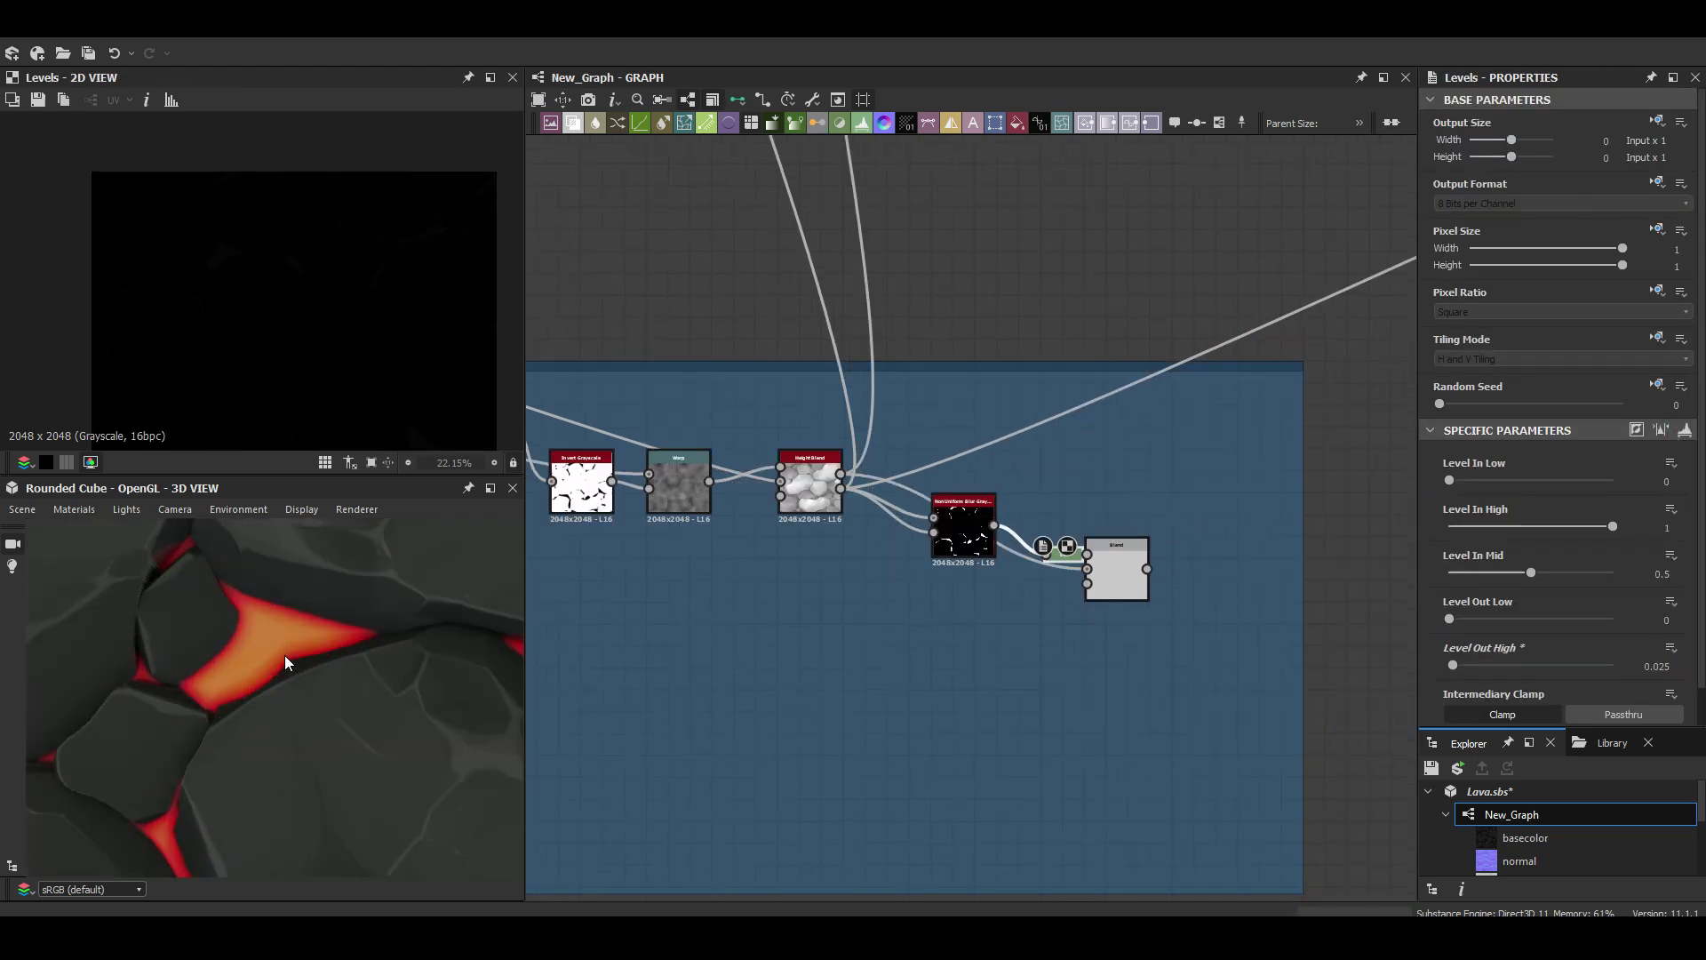
{"action": "double_click", "coordinate": [836, 471]}
{"action": "left_click", "coordinate": [1095, 505]}
{"action": "scroll", "coordinate": [1095, 505], "scroll_direction": "down", "scroll_amount": 3}
{"action": "scroll", "coordinate": [1069, 467], "scroll_direction": "up", "scroll_amount": 3}
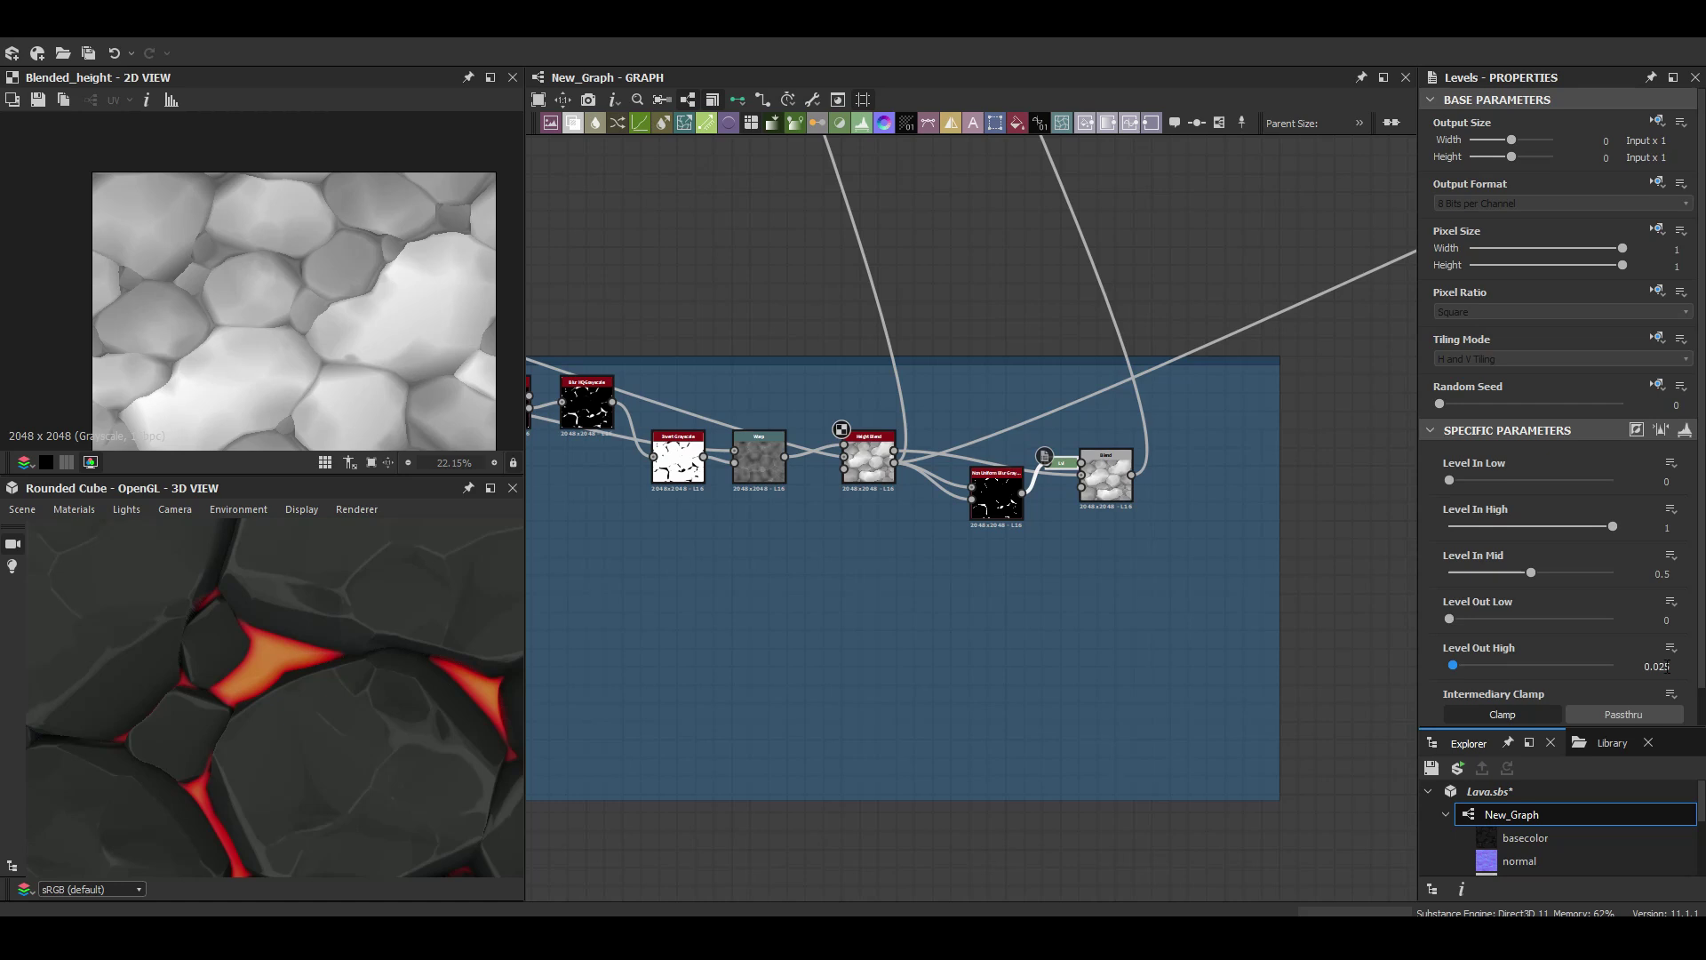
{"action": "scroll", "coordinate": [1067, 478], "scroll_direction": "down", "scroll_amount": 3}
{"action": "scroll", "coordinate": [1067, 479], "scroll_direction": "up", "scroll_amount": 3}
{"action": "double_click", "coordinate": [1110, 513]}
{"action": "scroll", "coordinate": [258, 237], "scroll_direction": "up", "scroll_amount": 5}
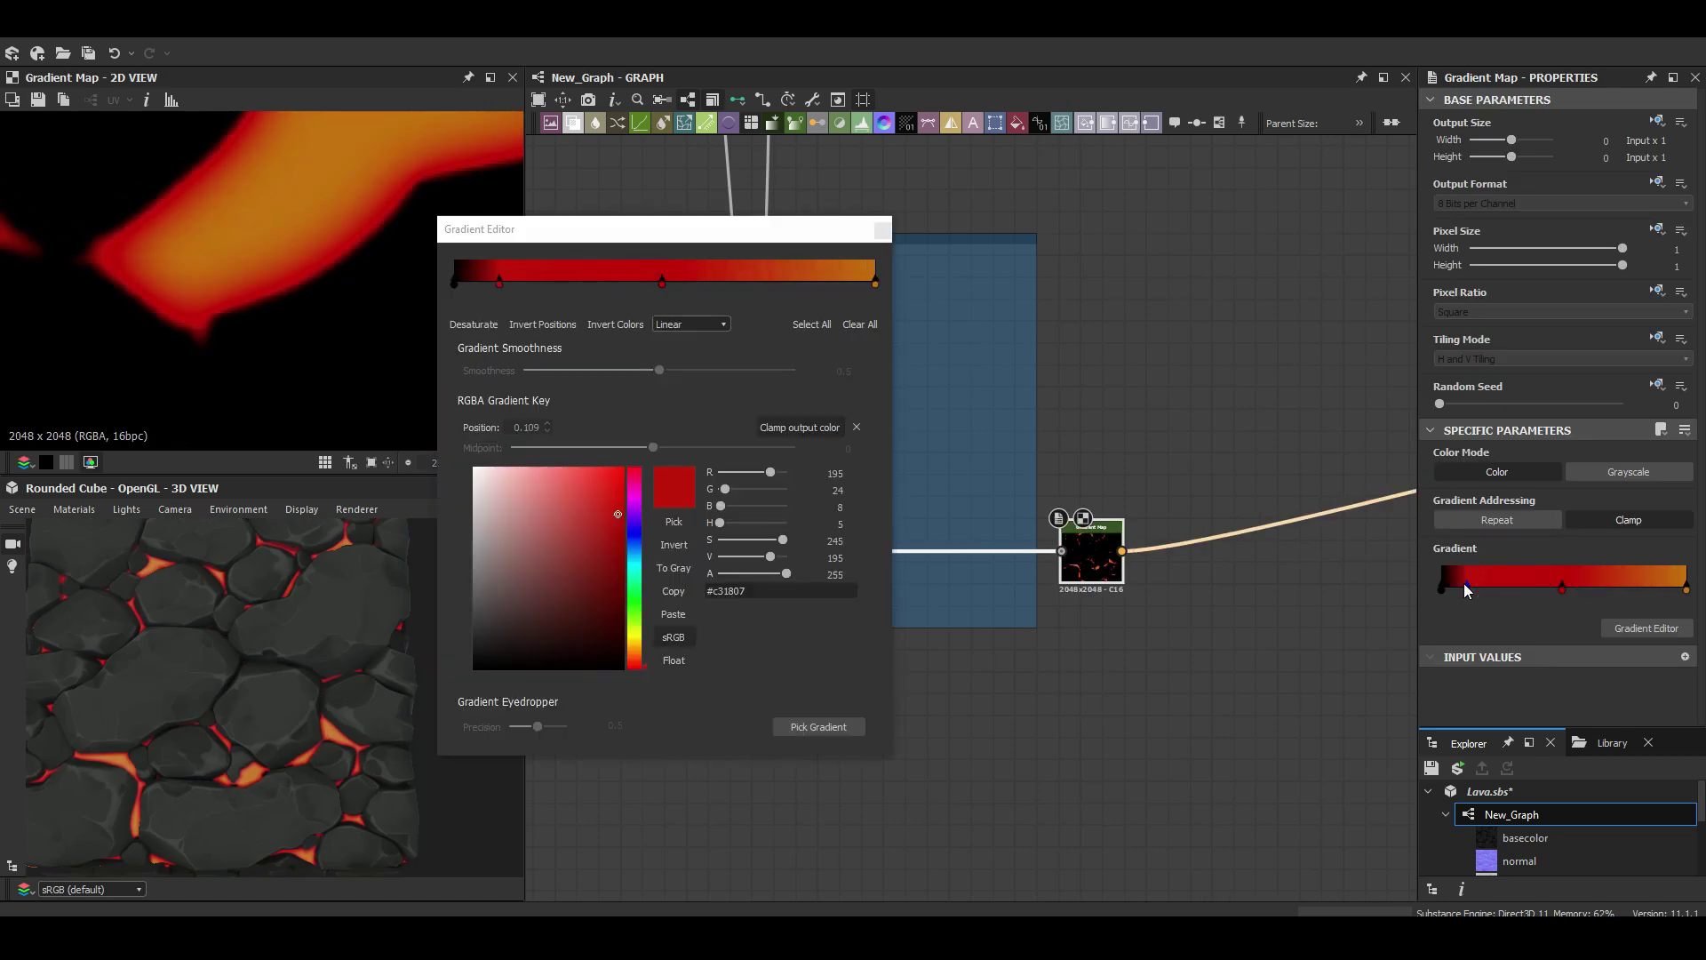
{"action": "left_click_drag", "start_coordinate": [1464, 589], "coordinate": [1460, 589]}
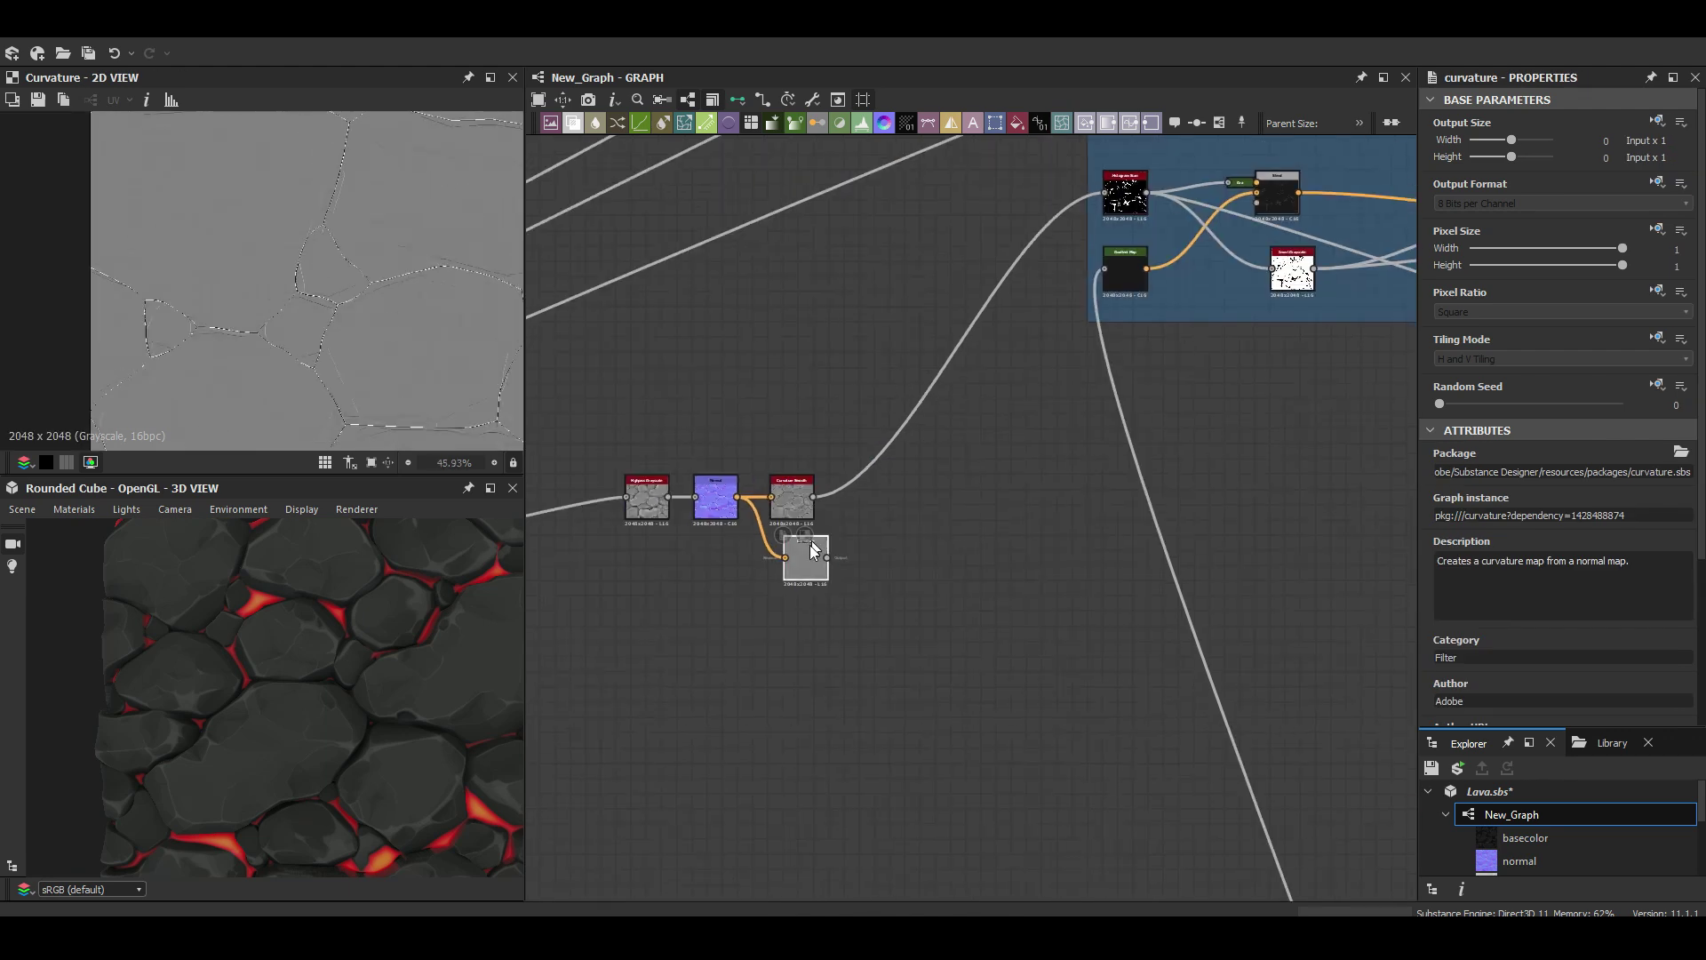
Starting from the Normal node, set the curvature Histogram Scan position to 0.27.
{"action": "left_click", "coordinate": [714, 502]}
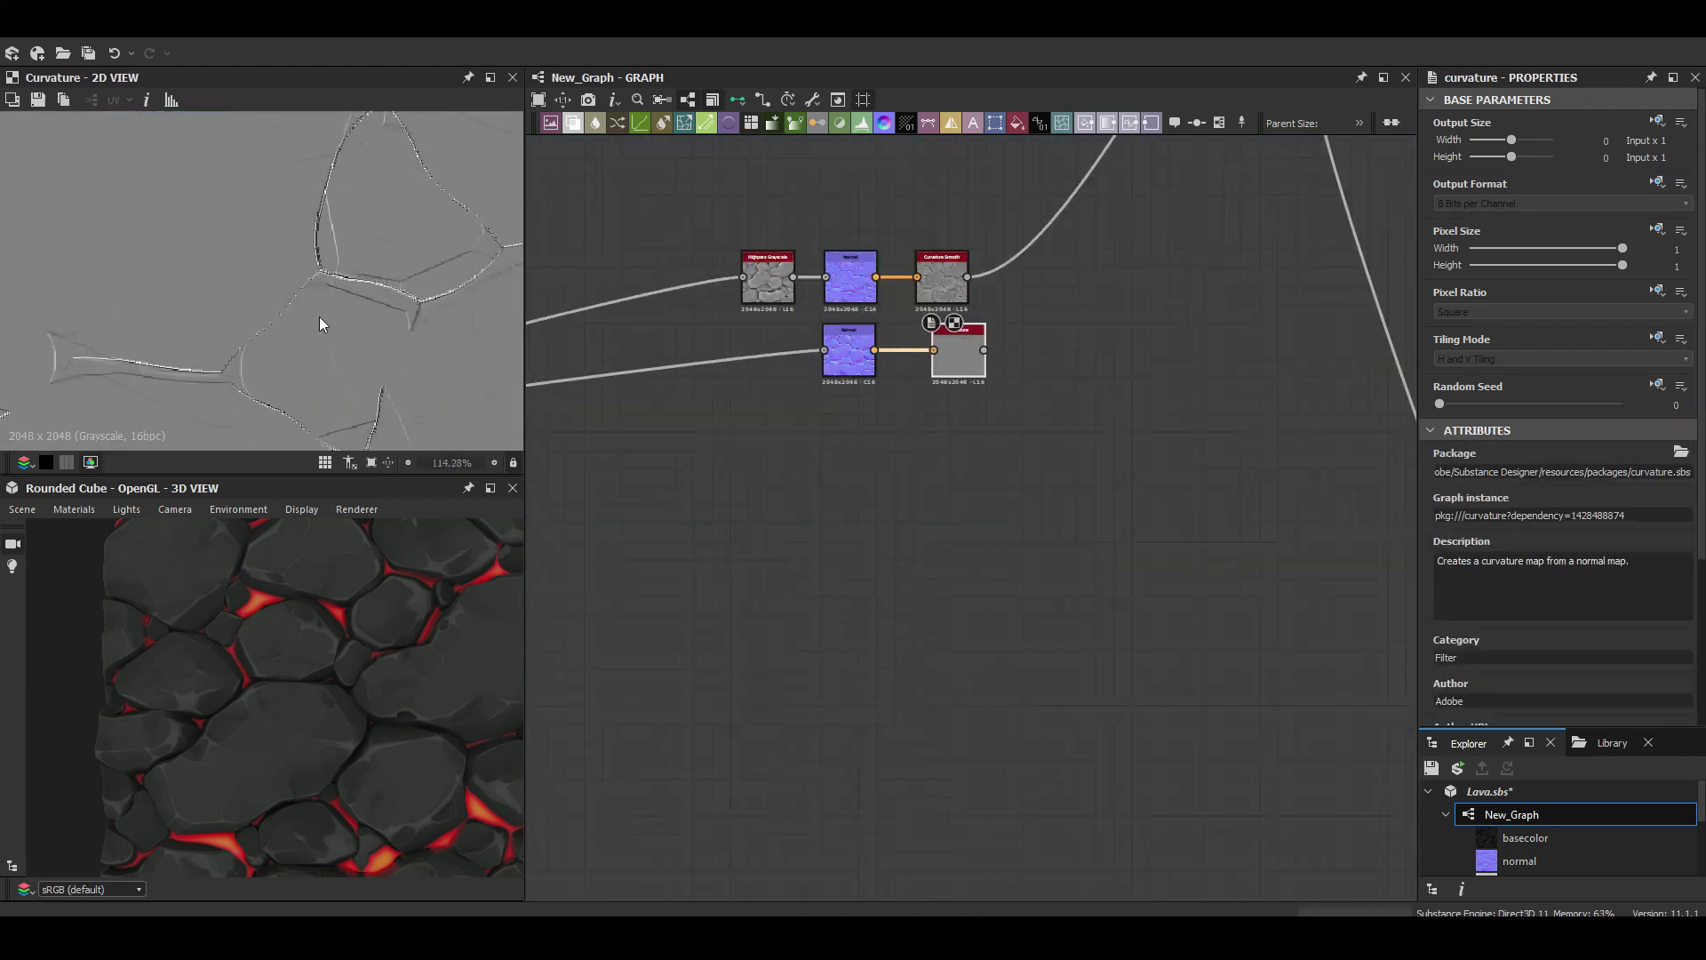
{"action": "left_click_drag", "start_coordinate": [1440, 596], "coordinate": [1489, 591]}
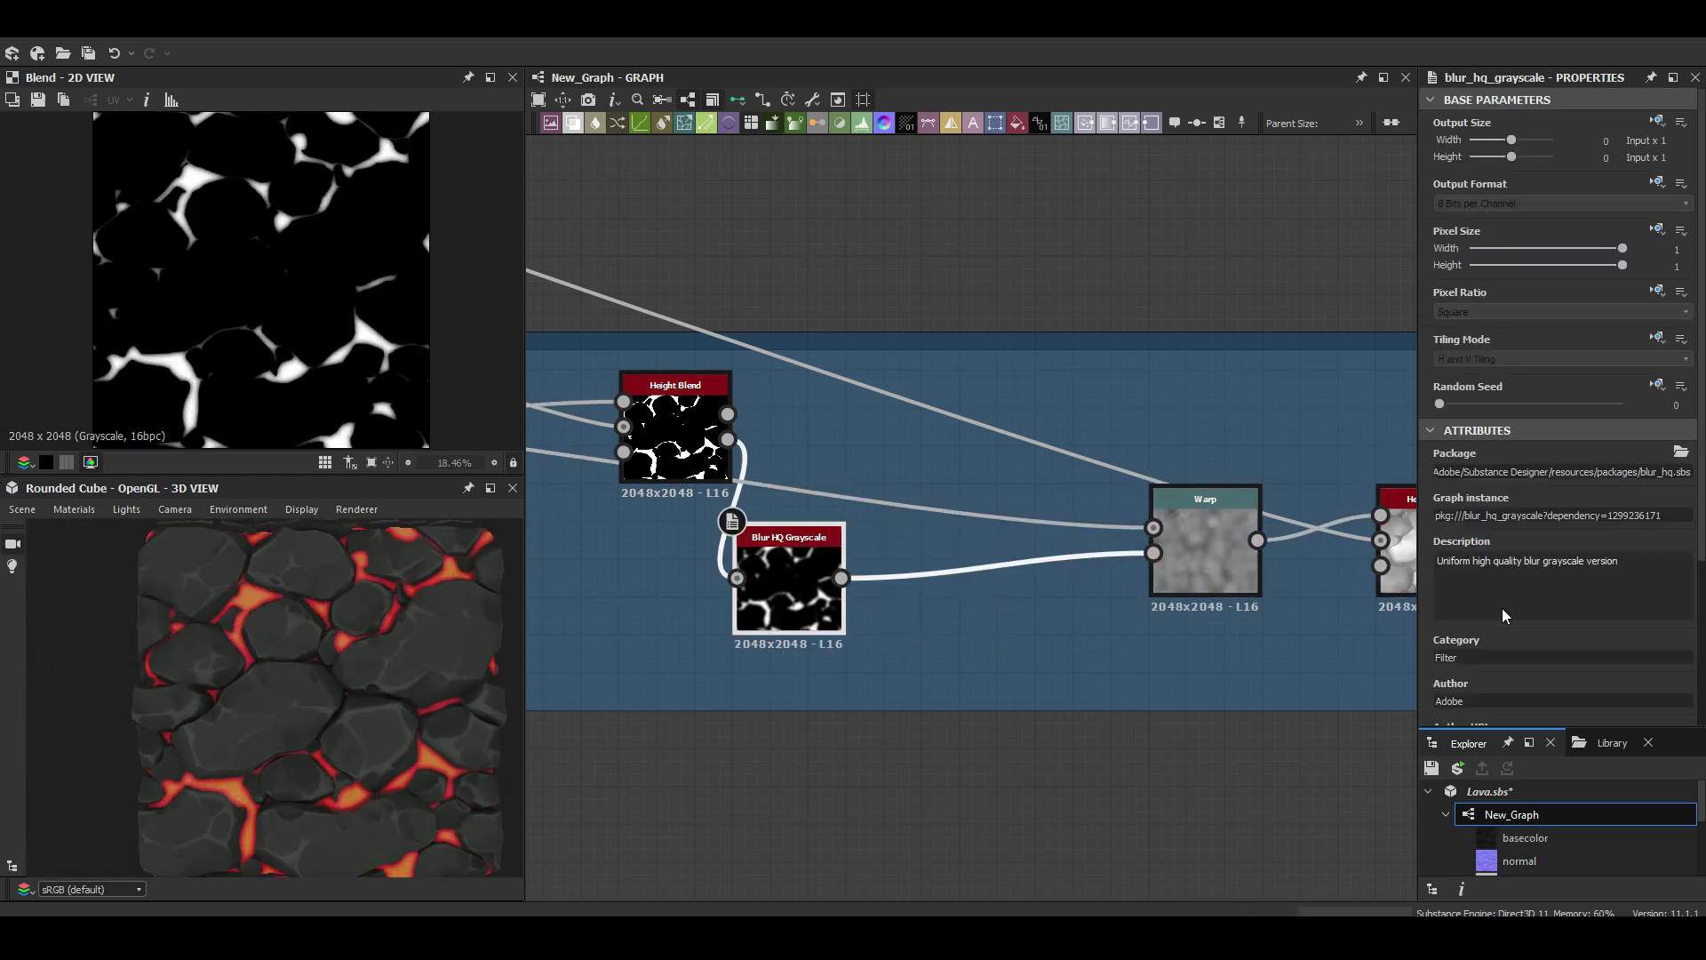
Add a Blur HQ Grayscale node after Edge Detect.
{"action": "scroll", "coordinate": [1505, 615], "scroll_direction": "down", "scroll_amount": 3}
{"action": "scroll", "coordinate": [370, 647], "scroll_direction": "up", "scroll_amount": 5}
{"action": "scroll", "coordinate": [285, 640], "scroll_direction": "down", "scroll_amount": 2}
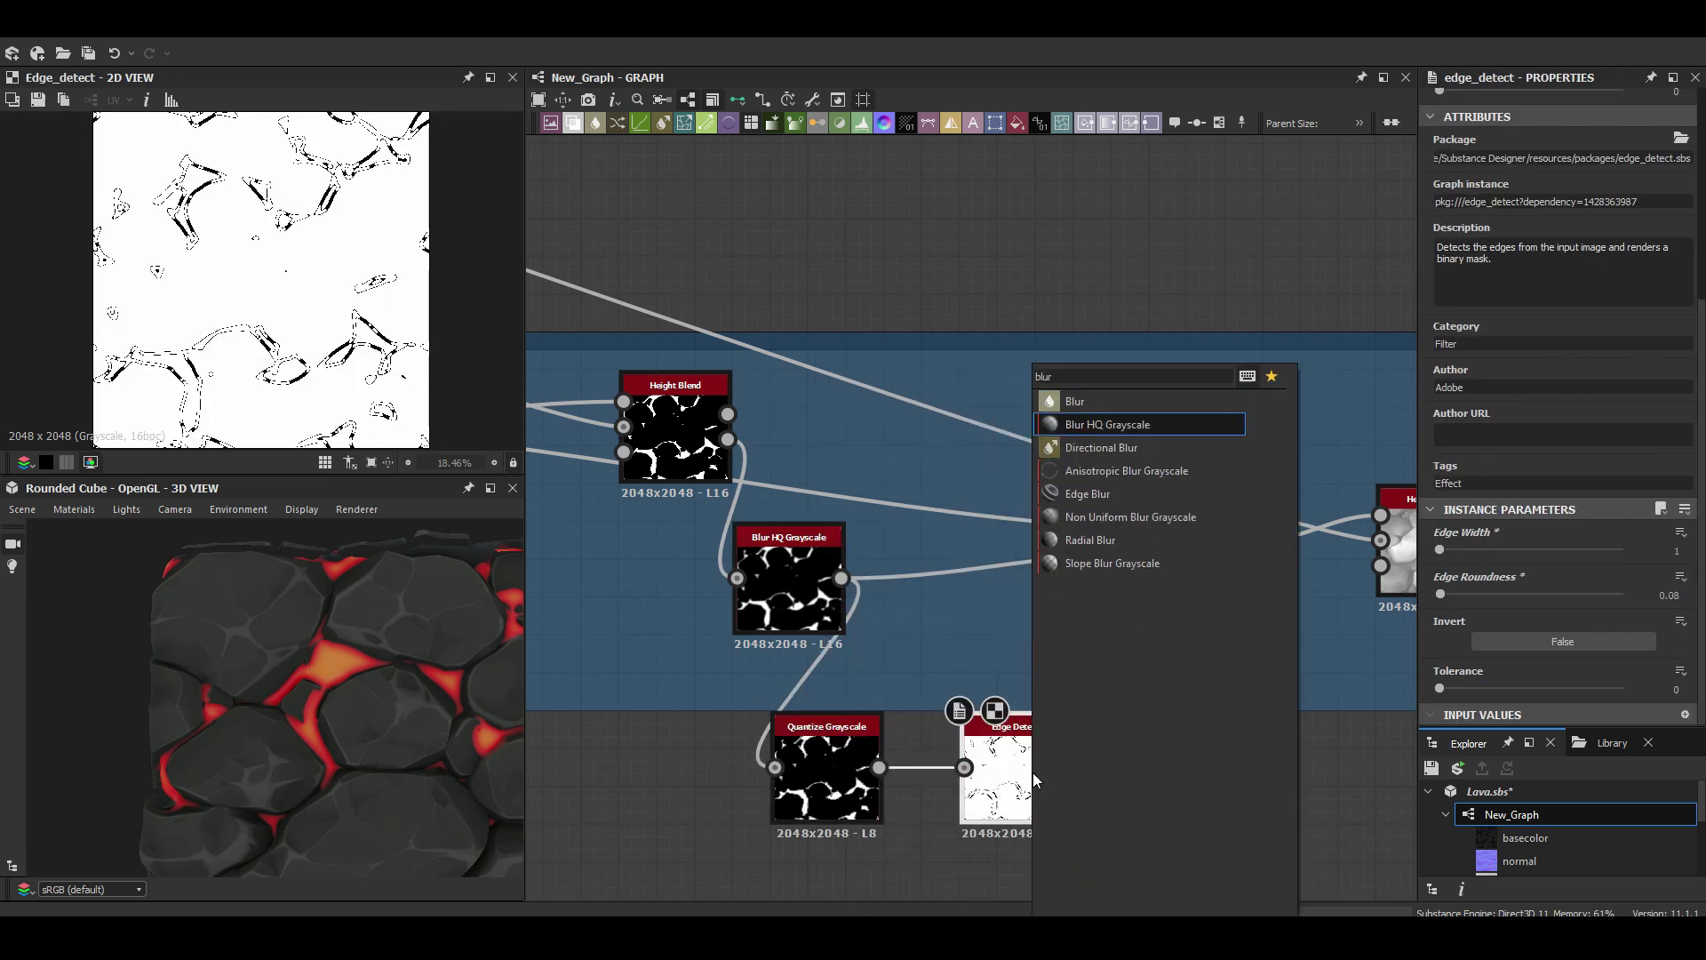
{"action": "left_click", "coordinate": [1107, 424]}
{"action": "left_click", "coordinate": [1458, 646]}
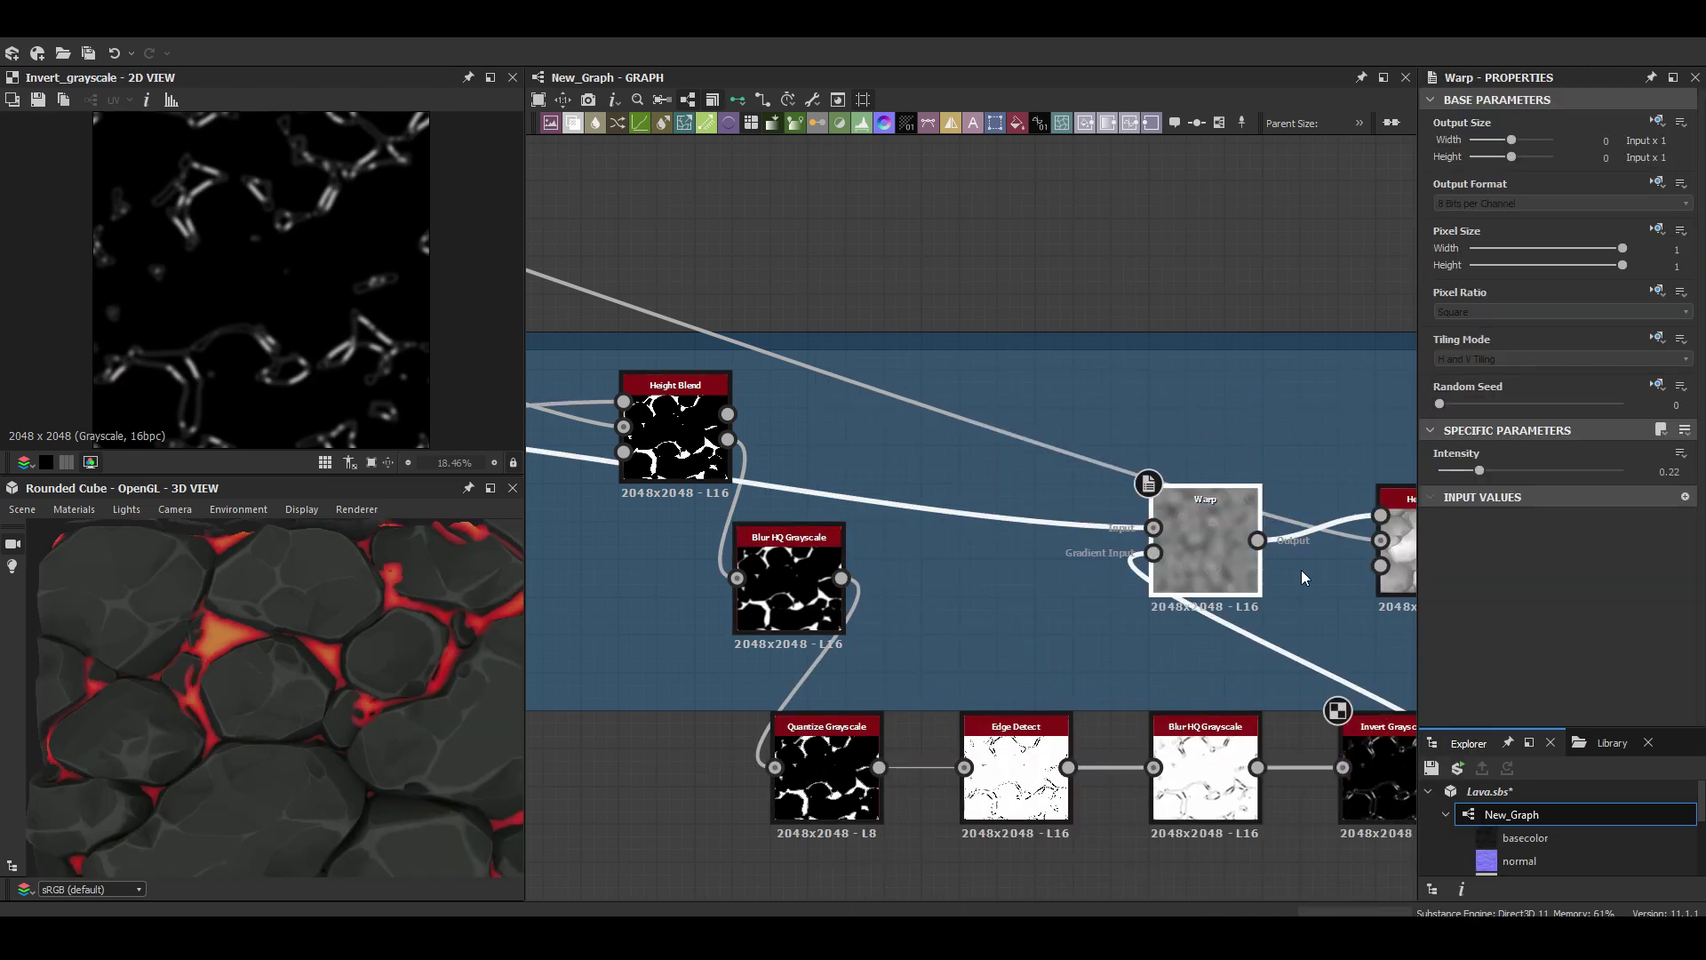
Lower the Warp intensity to 0.06 and select the gradient's white end key.
{"action": "left_click", "coordinate": [1002, 474]}
{"action": "left_click", "coordinate": [1451, 472]}
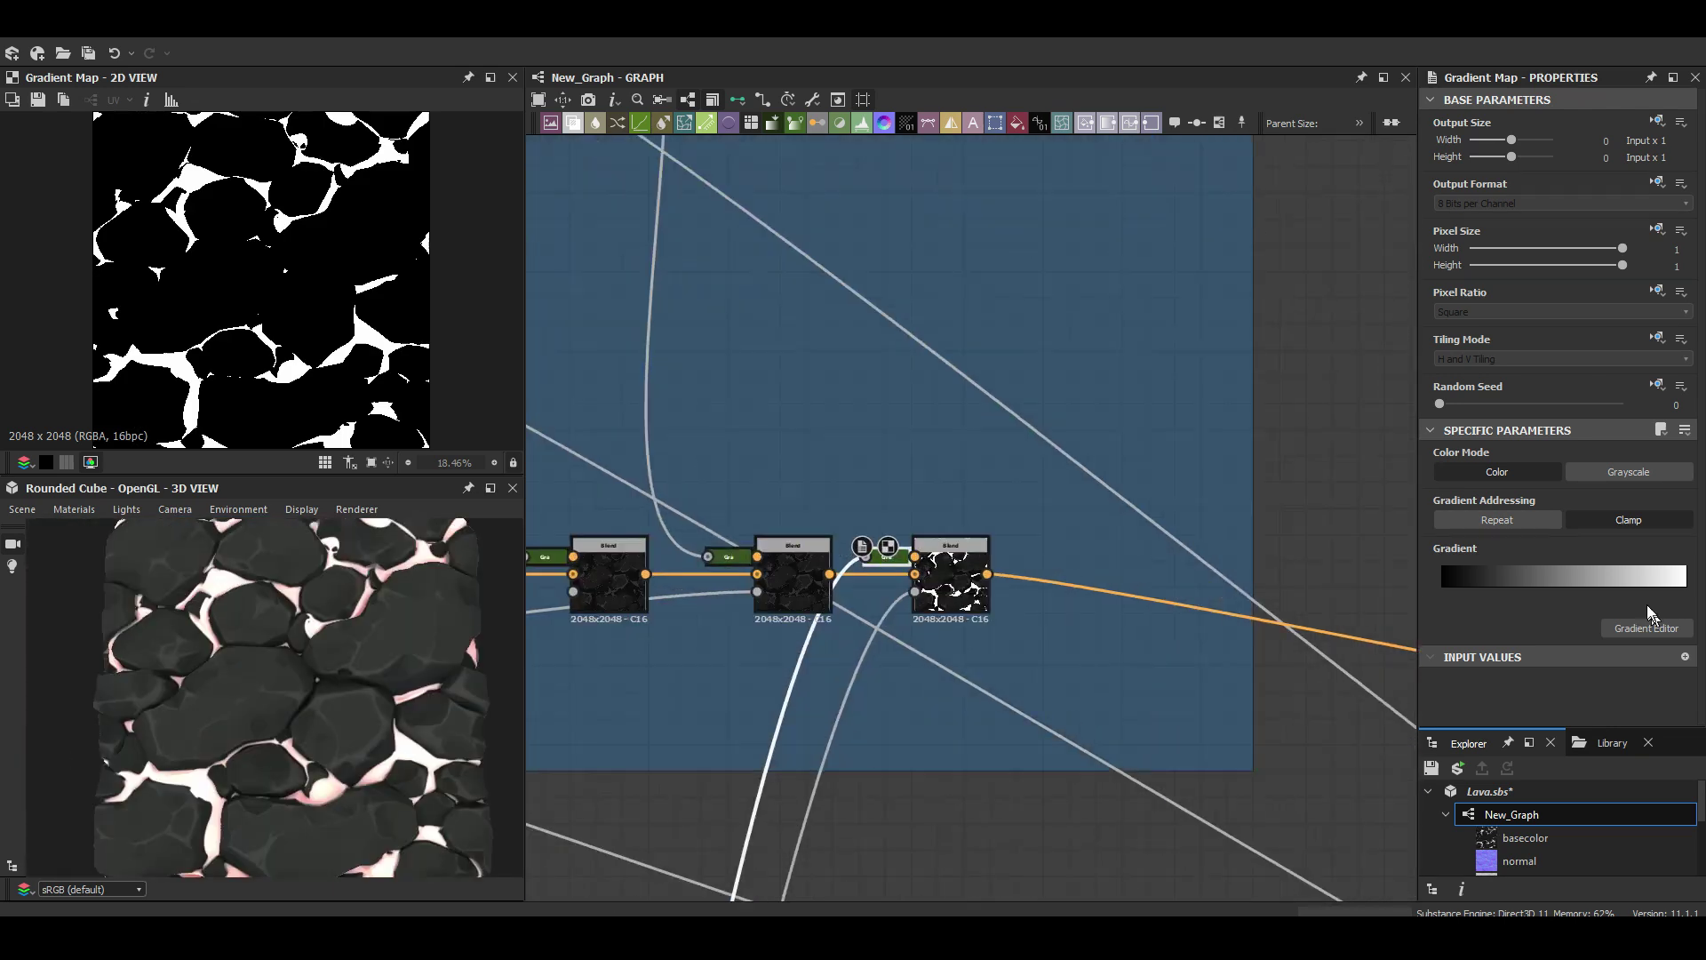
{"action": "left_click", "coordinate": [1646, 628]}
{"action": "left_click", "coordinate": [875, 283]}
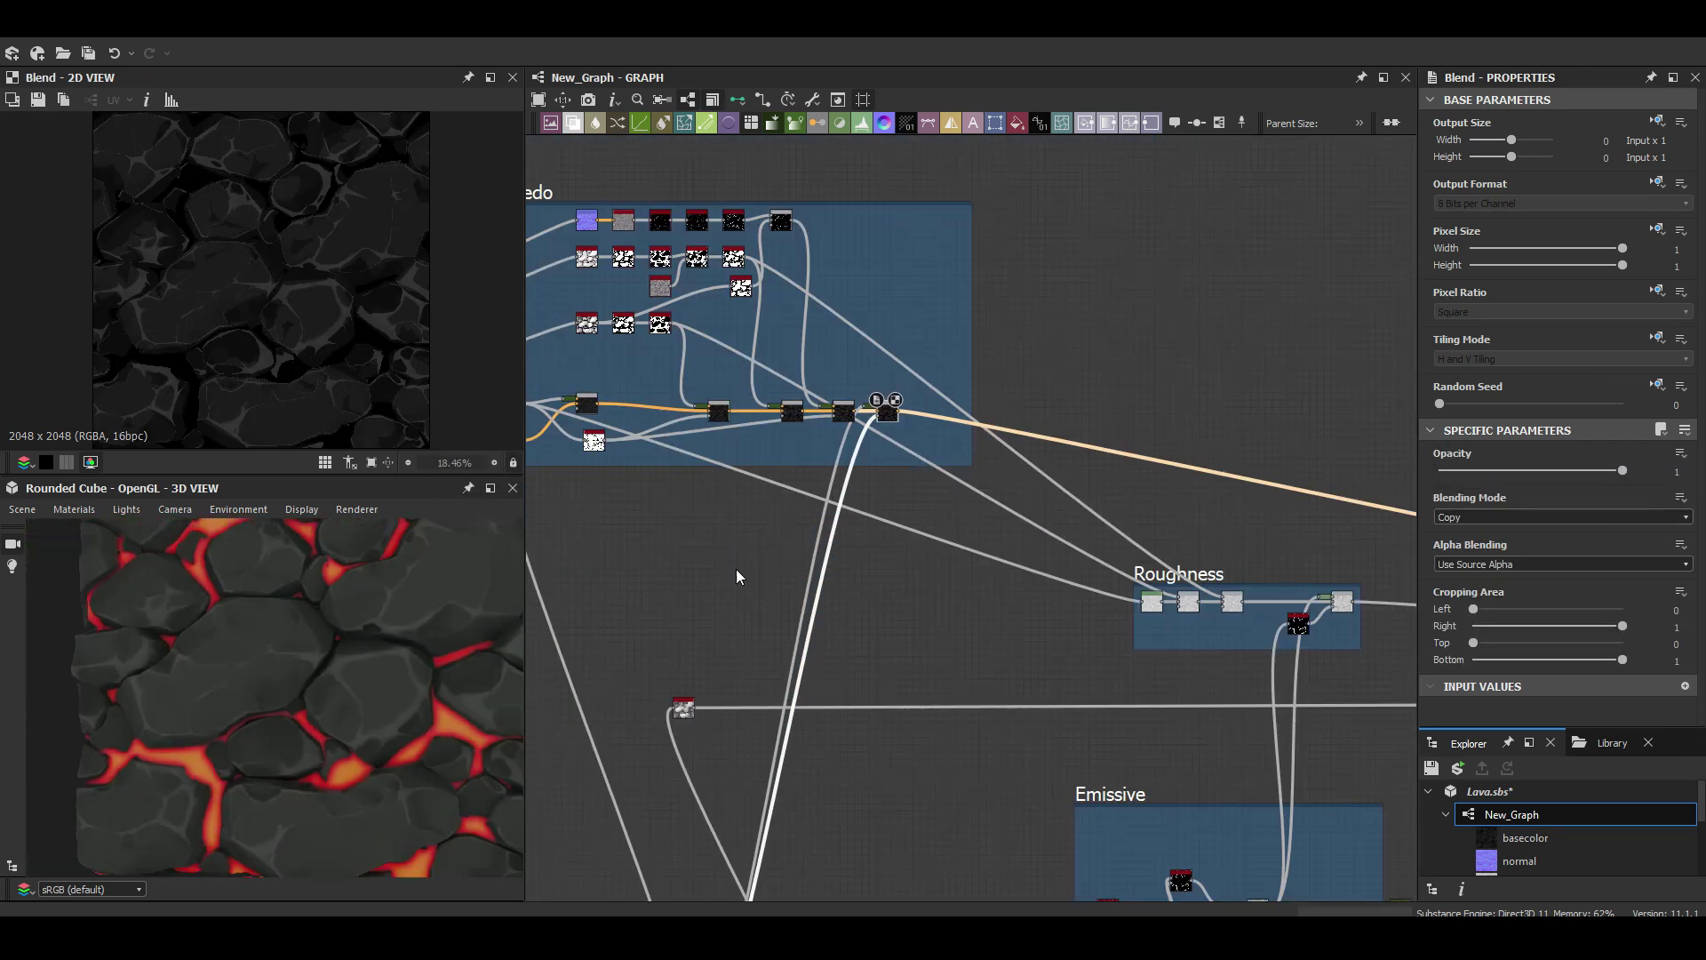
Edit the emissive gradient colours from dark red to orange in the Gradient Editor.
{"action": "left_click", "coordinate": [1038, 599]}
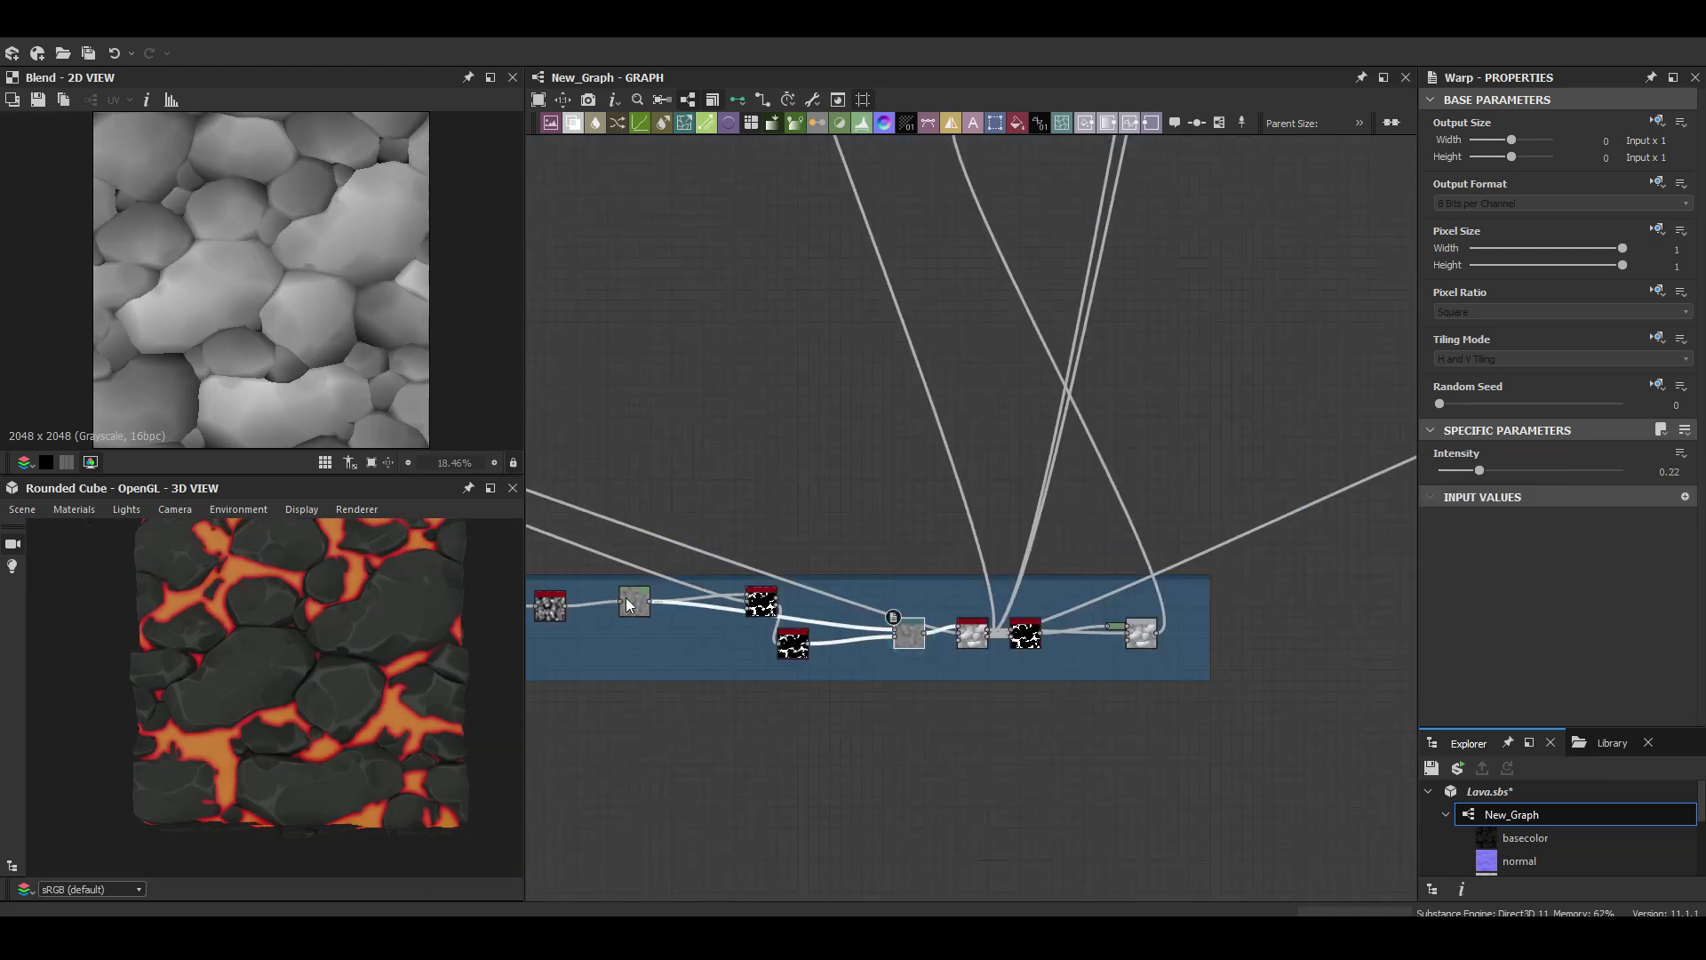
{"action": "scroll", "coordinate": [280, 594], "scroll_direction": "up", "scroll_amount": 5}
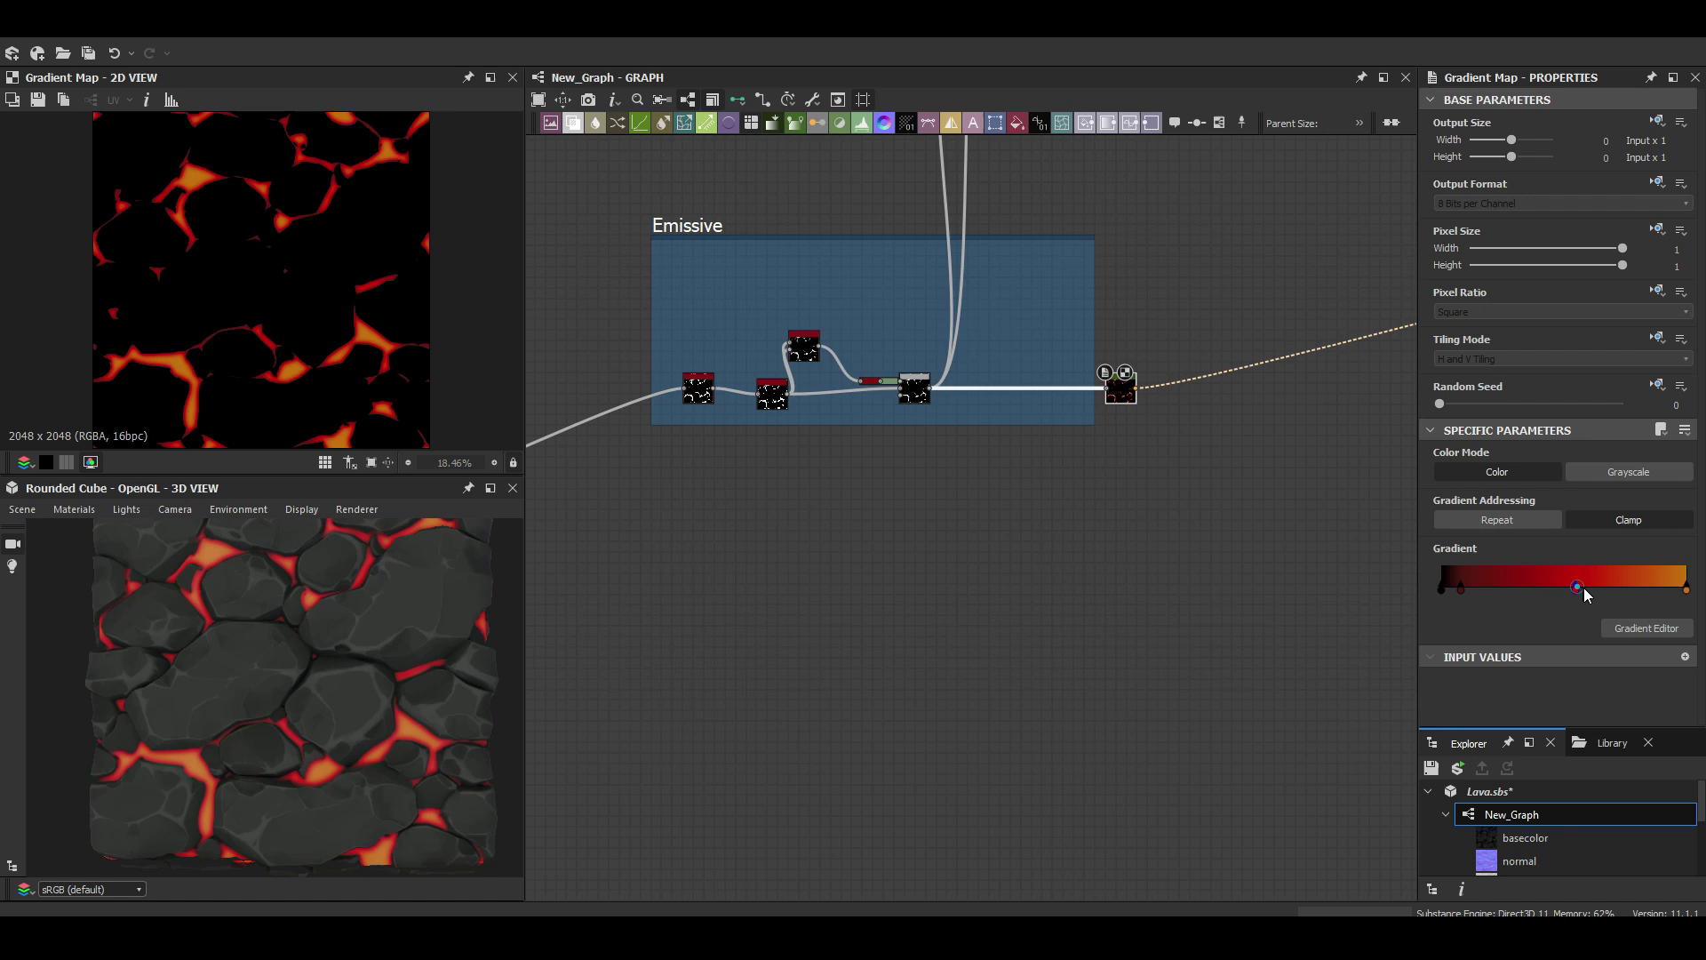
{"action": "left_click", "coordinate": [1571, 580]}
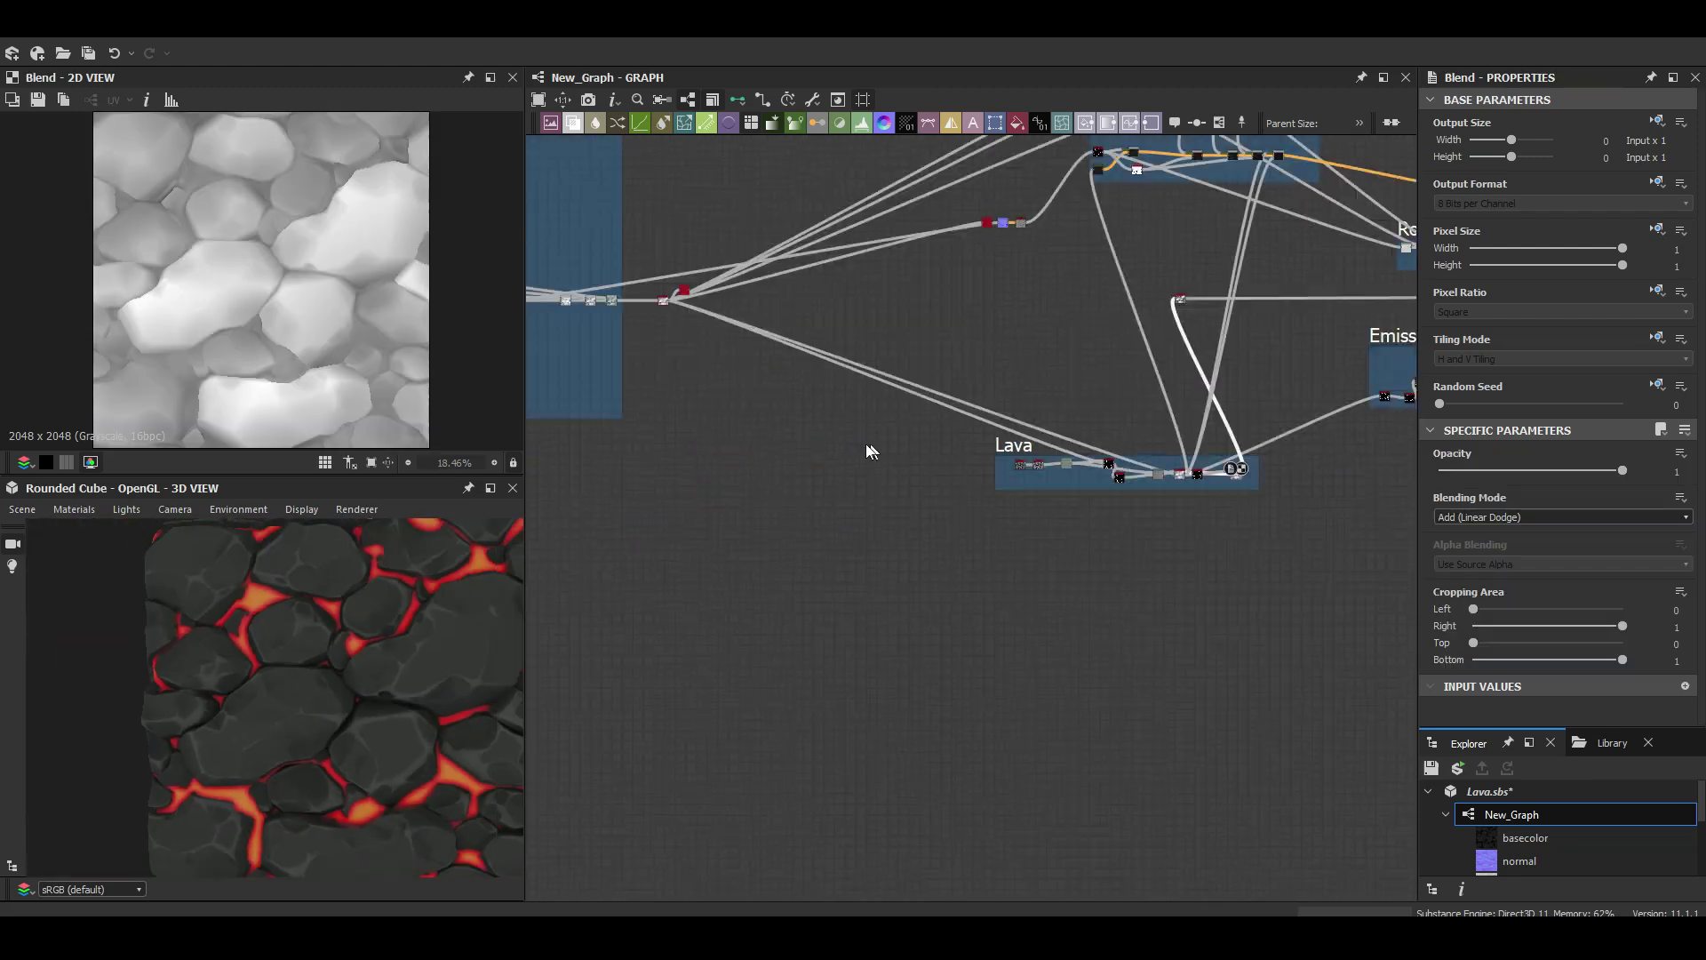
{"action": "scroll", "coordinate": [1664, 595], "scroll_direction": "down", "scroll_amount": 5}
{"action": "scroll", "coordinate": [831, 572], "scroll_direction": "up", "scroll_amount": 3}
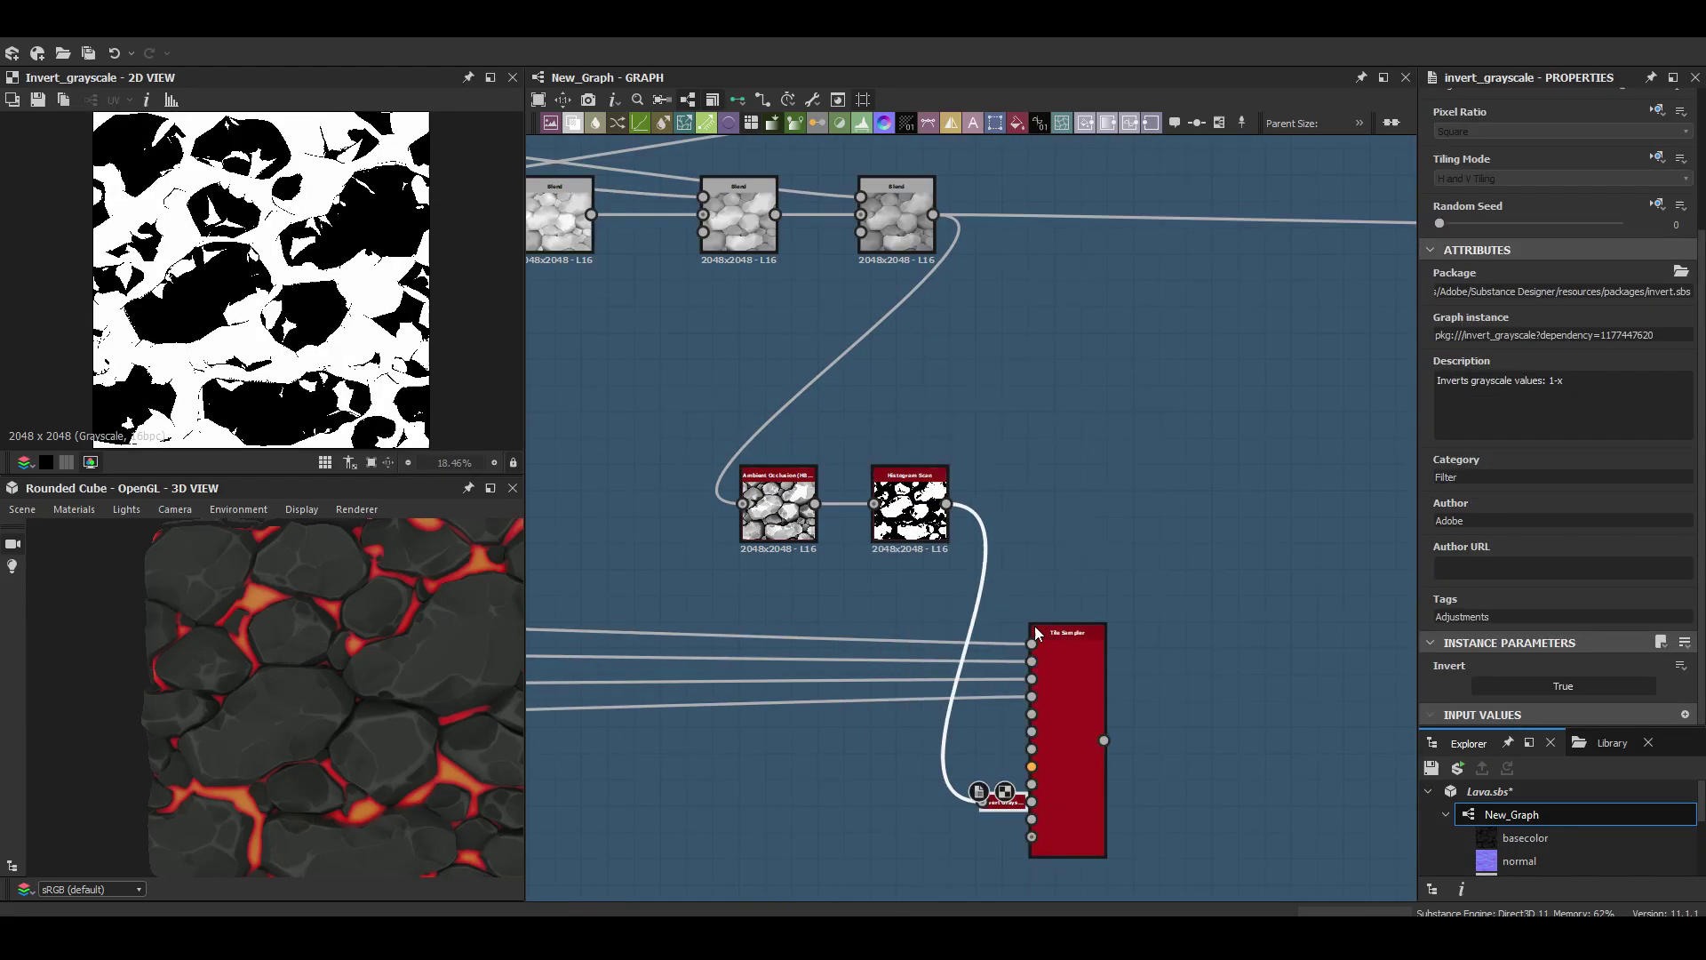
Reduce the bubble Tile Sampler scale to 1.41 and scale randomness to 0.23.
{"action": "left_click_drag", "start_coordinate": [1531, 344], "coordinate": [1460, 338]}
{"action": "left_click_drag", "start_coordinate": [1527, 384], "coordinate": [1494, 388]}
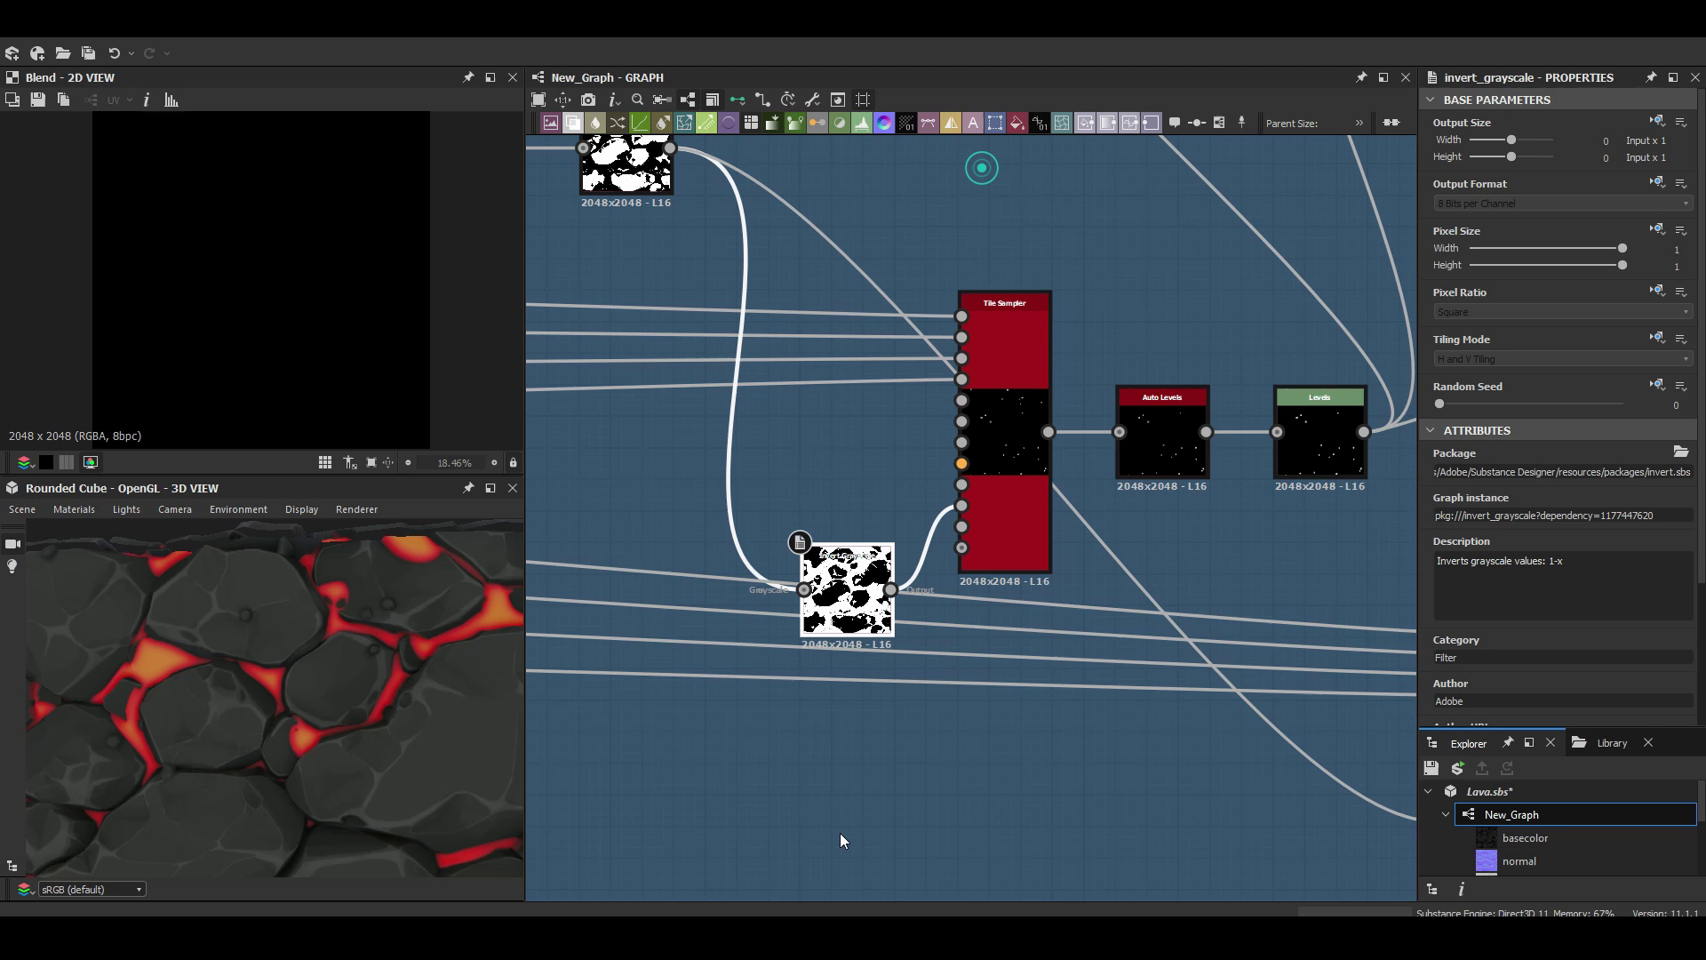
{"action": "left_click", "coordinate": [804, 596]}
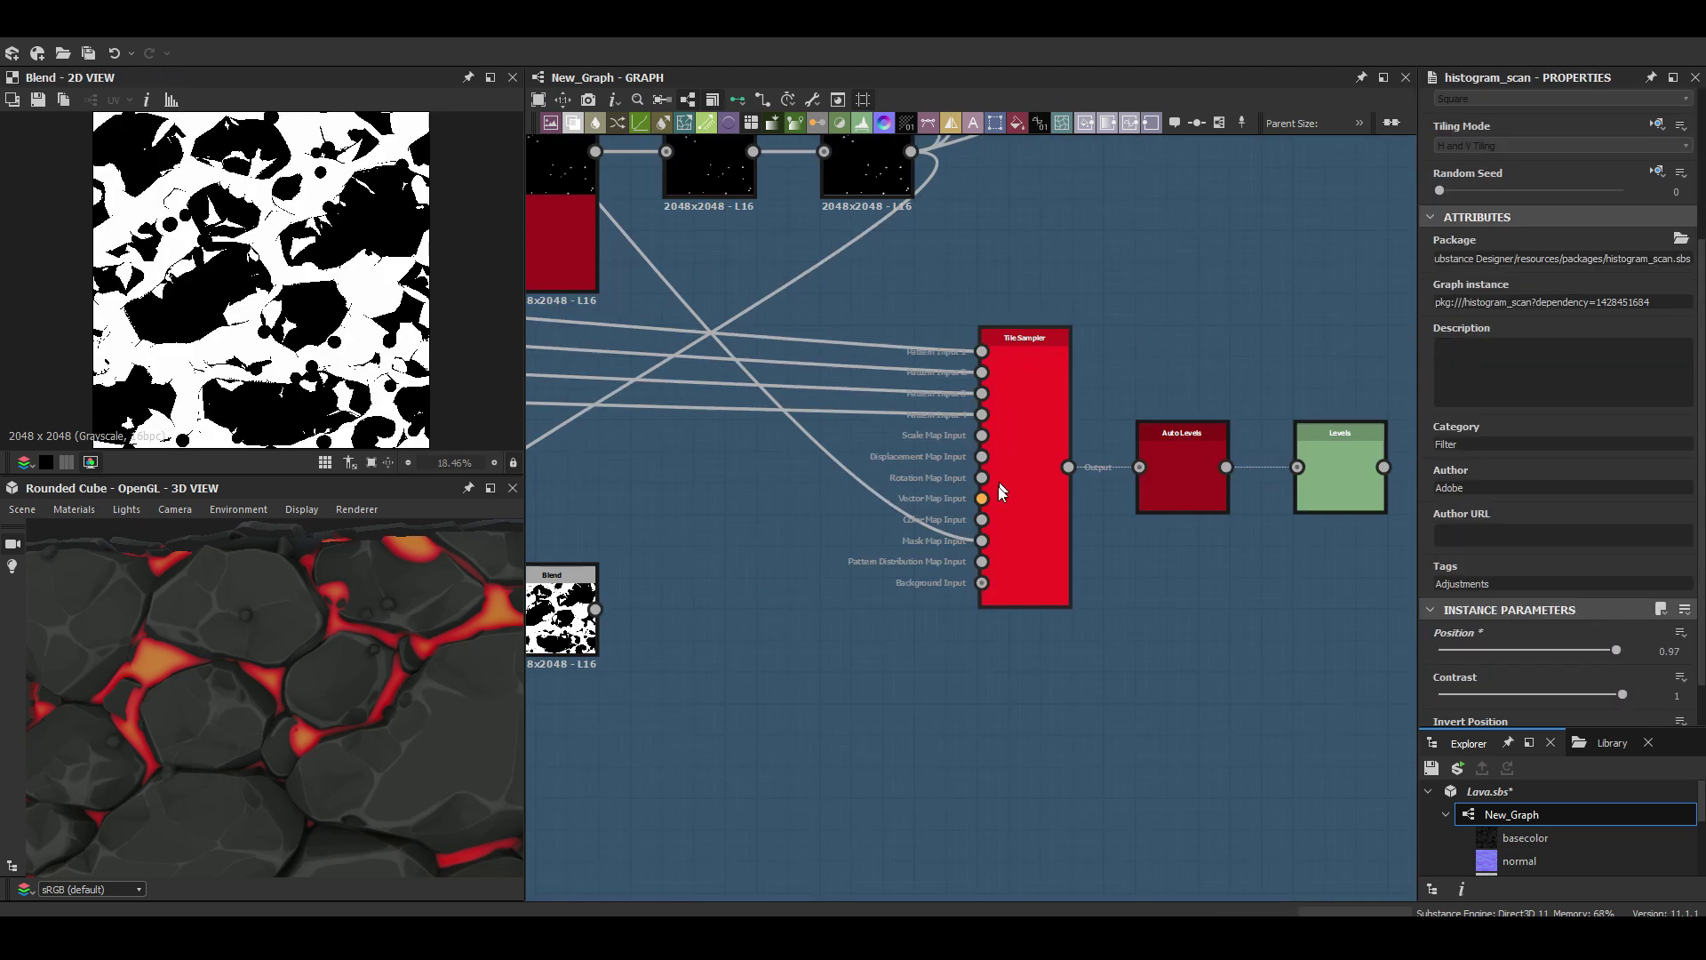
{"action": "type", "text": "50"}
{"action": "scroll", "coordinate": [1550, 444], "scroll_direction": "down", "scroll_amount": 3}
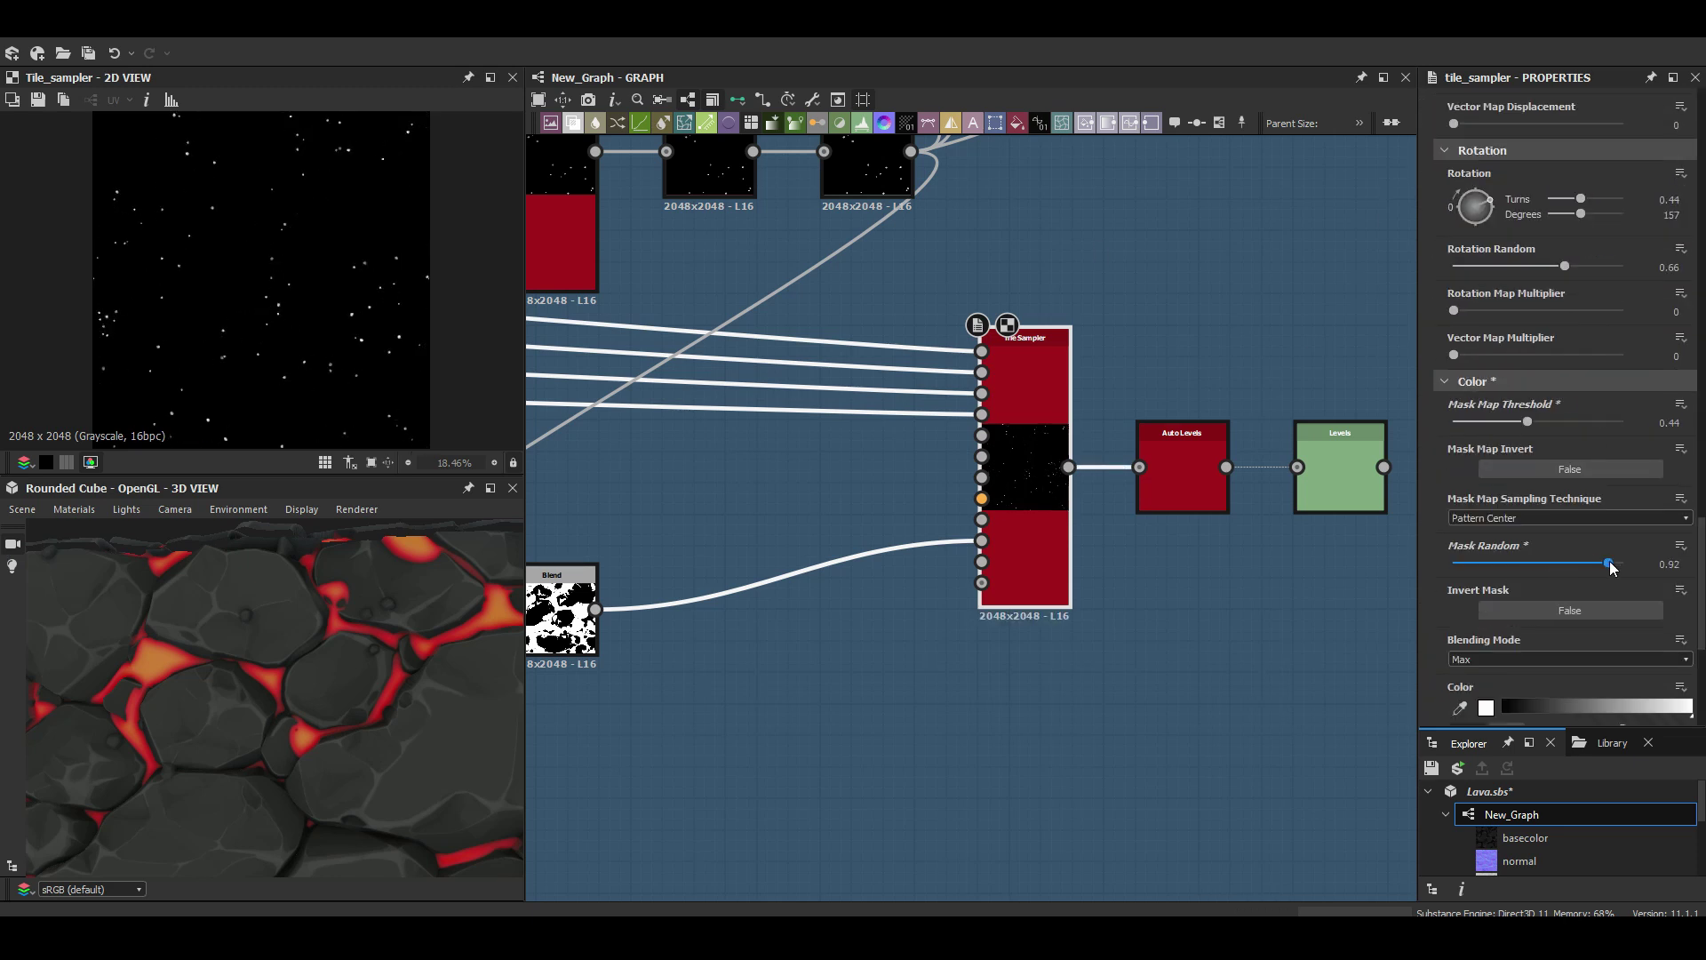
Add a Blend node next to the Levels node.
{"action": "right_click", "coordinate": [997, 238]}
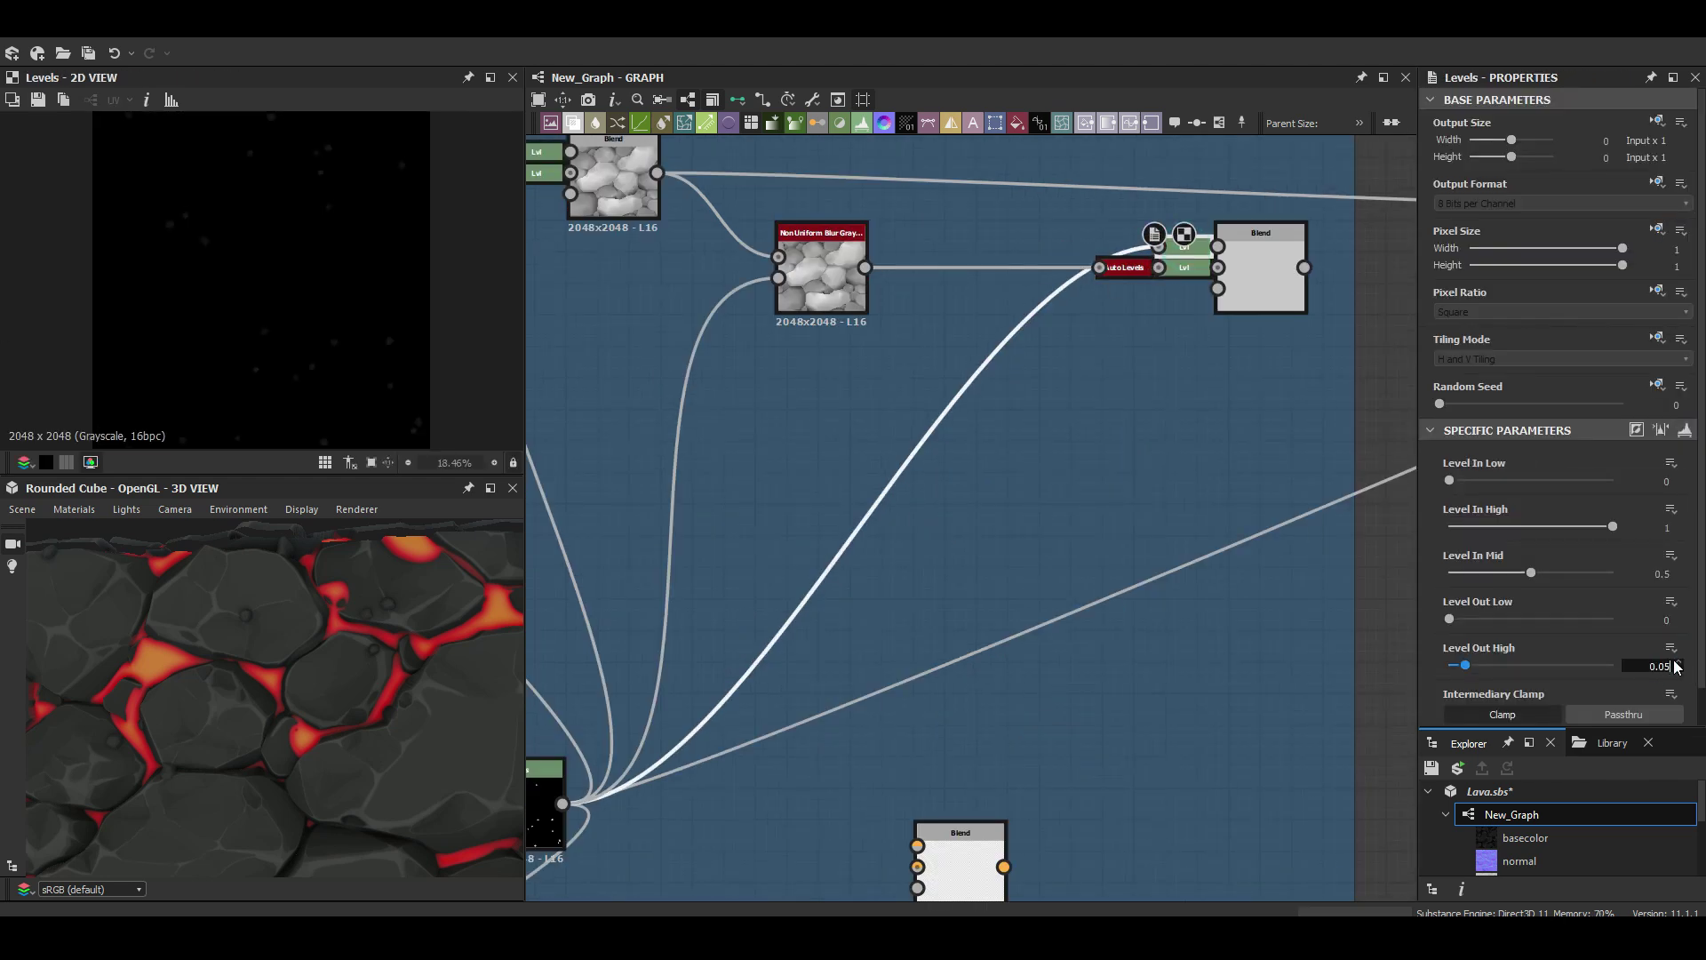
{"action": "scroll", "coordinate": [944, 633], "scroll_direction": "down", "scroll_amount": 5}
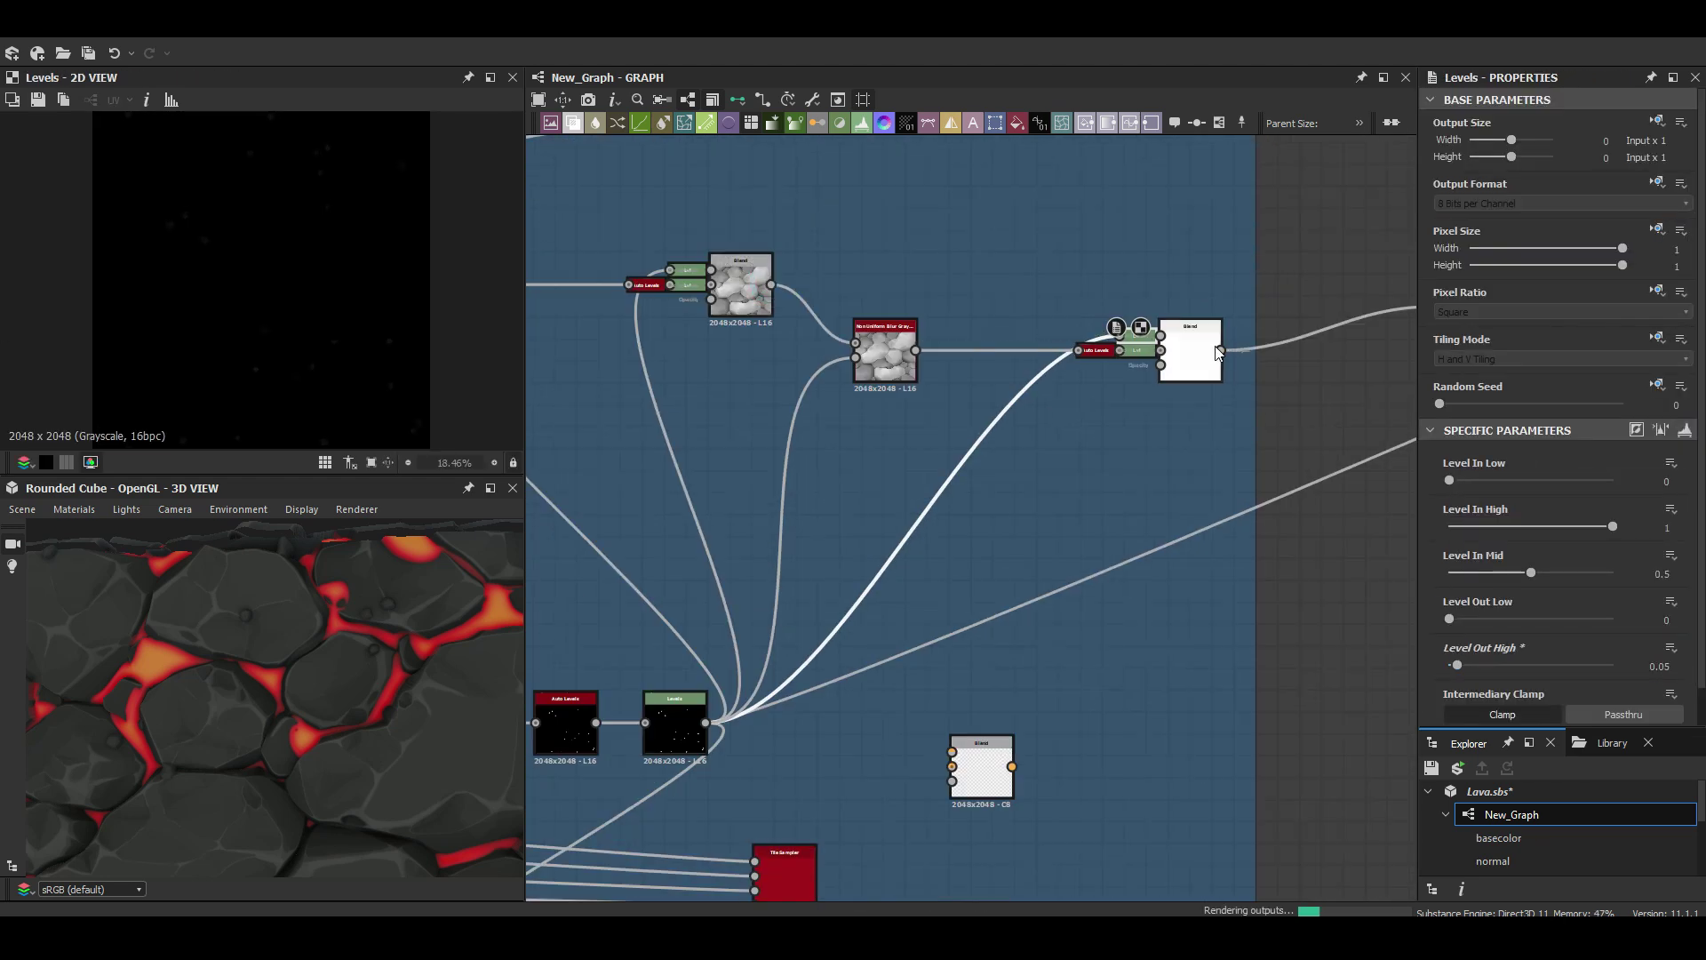
{"action": "scroll", "coordinate": [968, 527], "scroll_direction": "down", "scroll_amount": 4}
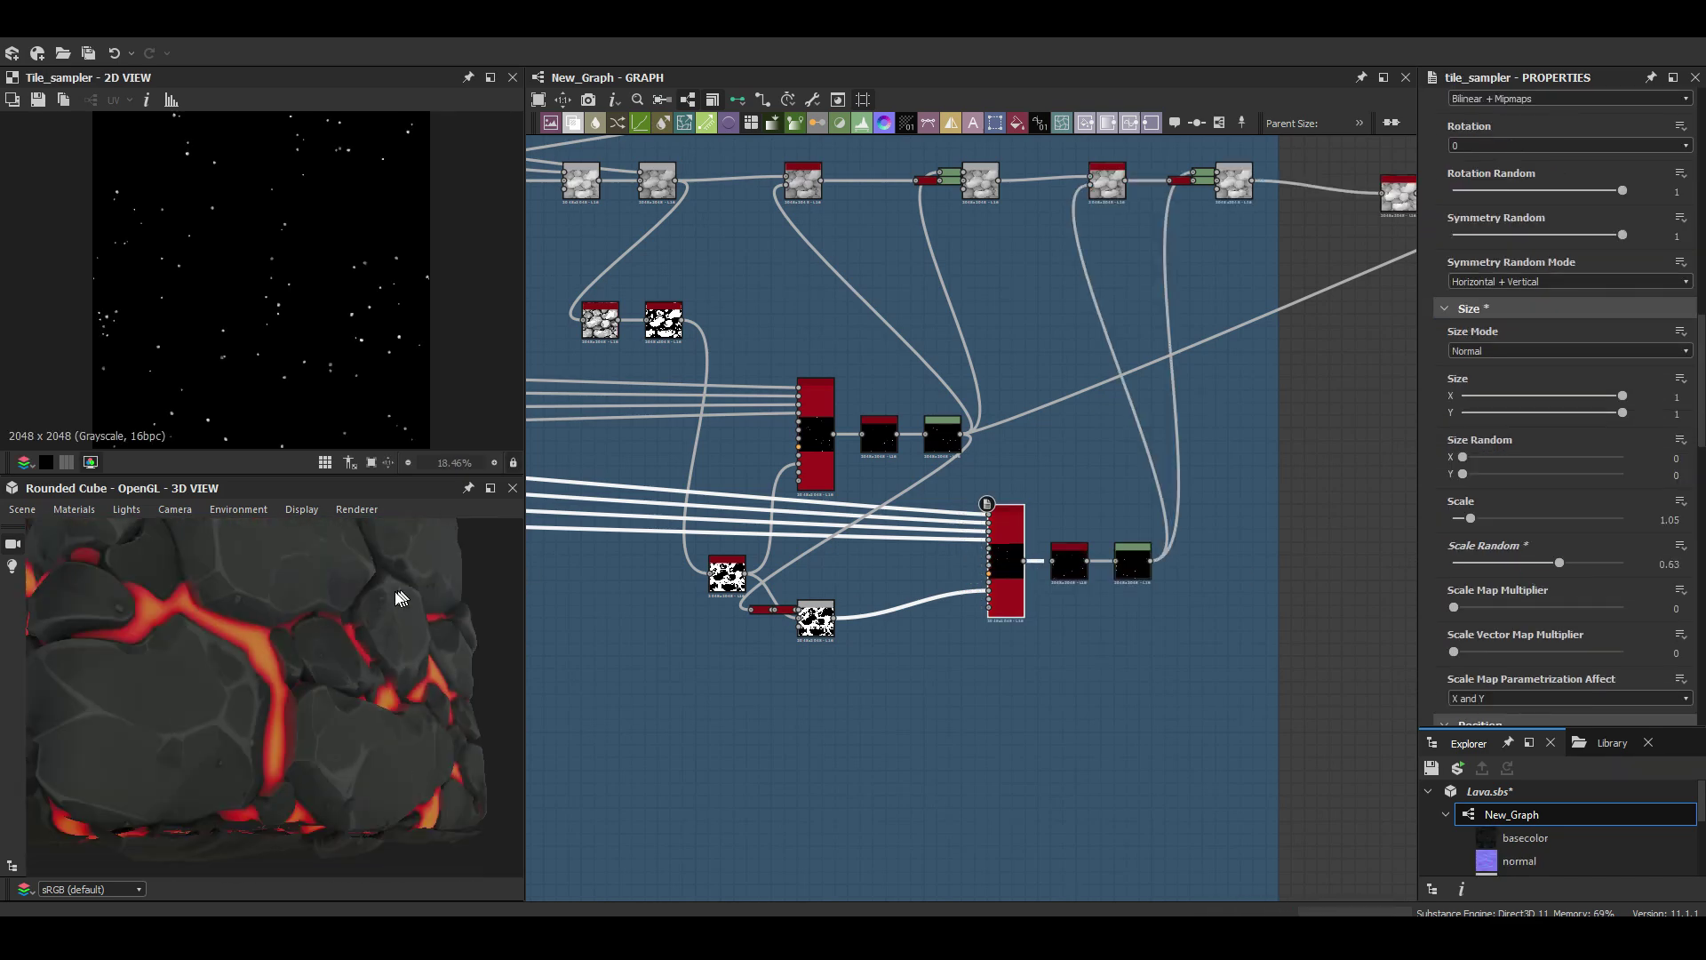
{"action": "key", "text": "space"}
{"action": "type", "text": "bl"}
{"action": "key", "text": "Return"}
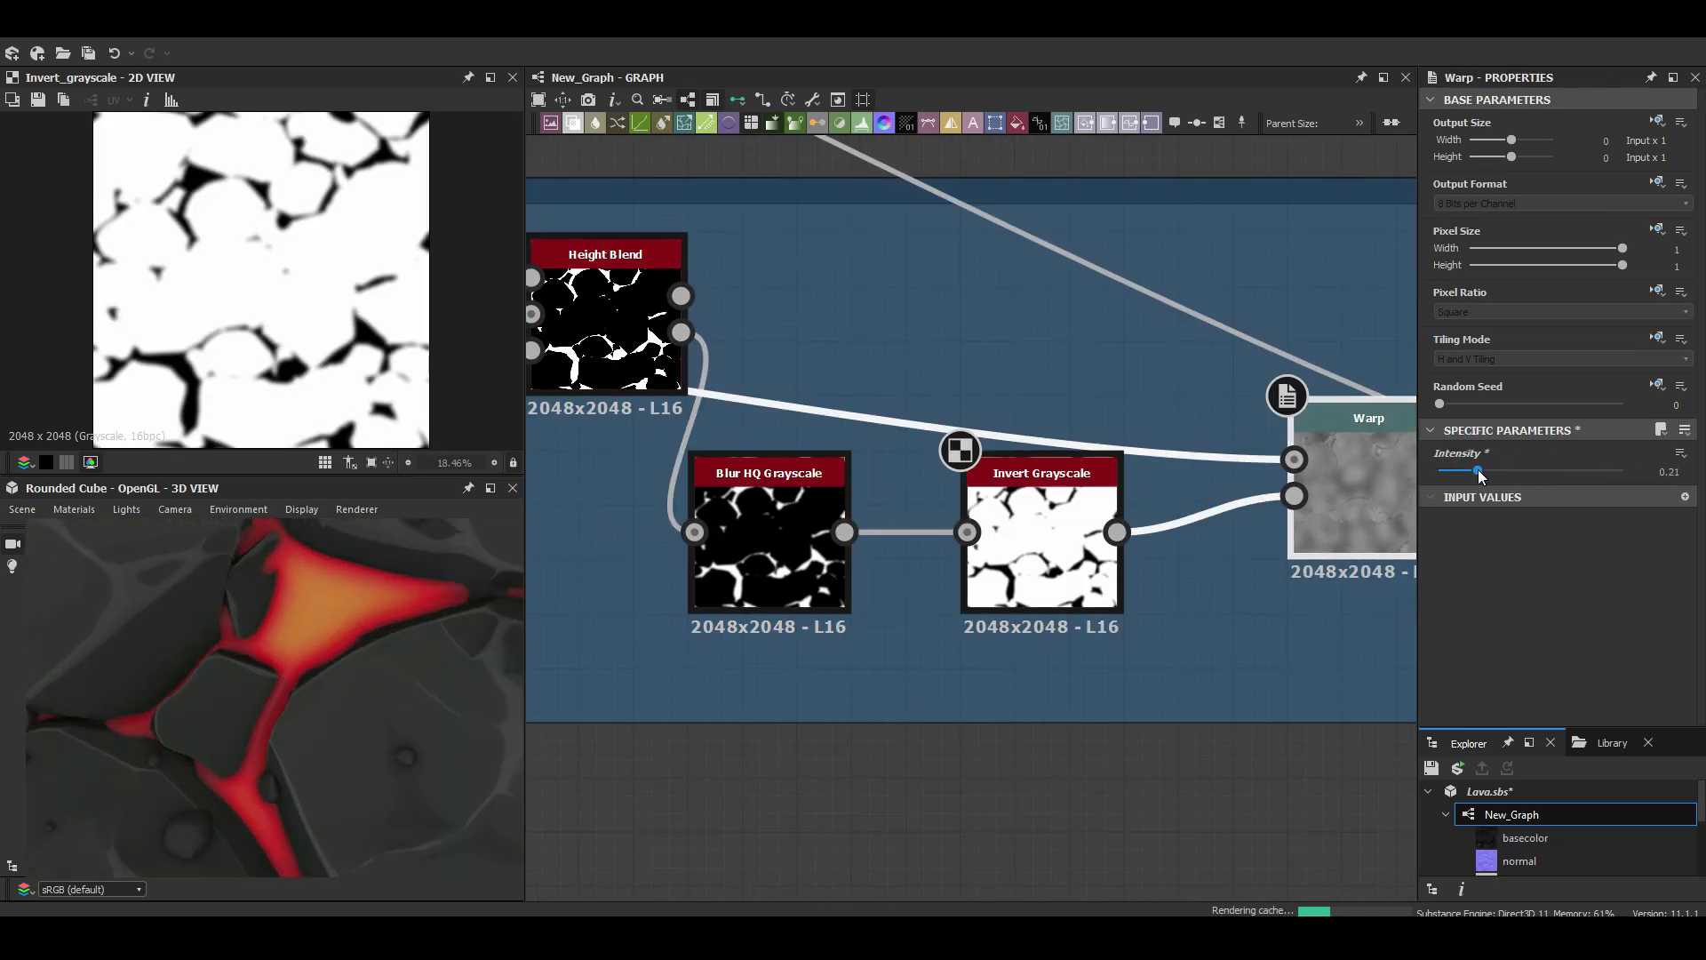
Link Blur HQ's output to the Warp gradient input and select the Levels node.
{"action": "left_click_drag", "start_coordinate": [844, 532], "coordinate": [1285, 502]}
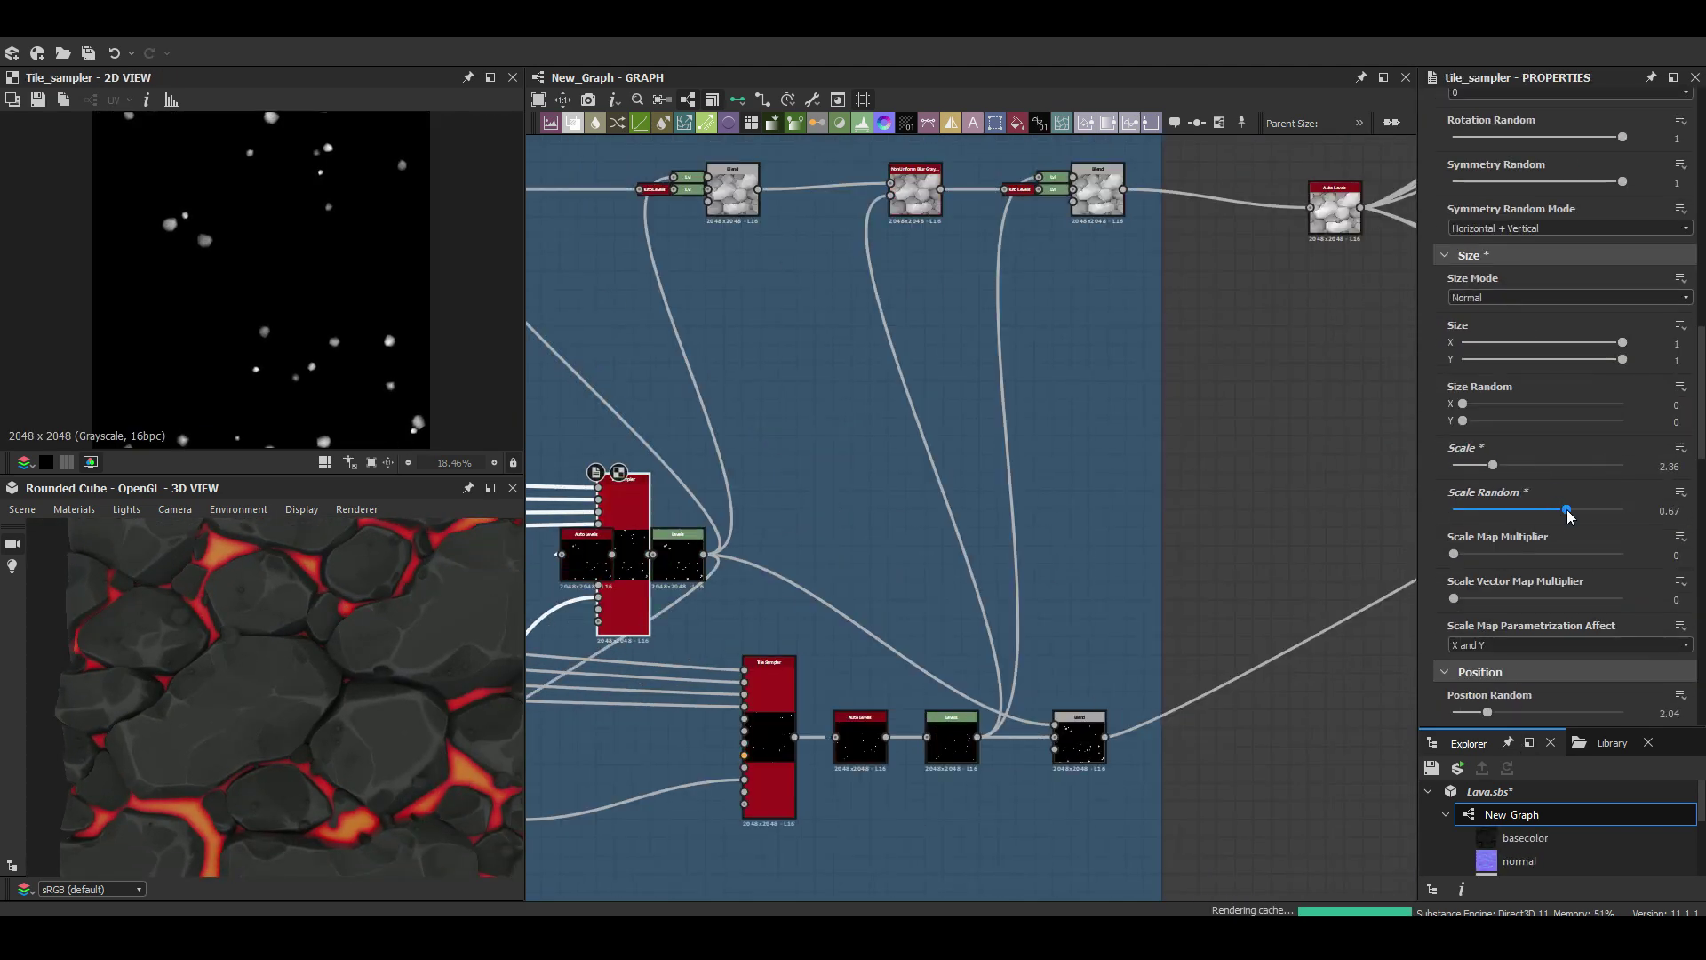
{"action": "scroll", "coordinate": [1511, 355], "scroll_direction": "up", "scroll_amount": 10}
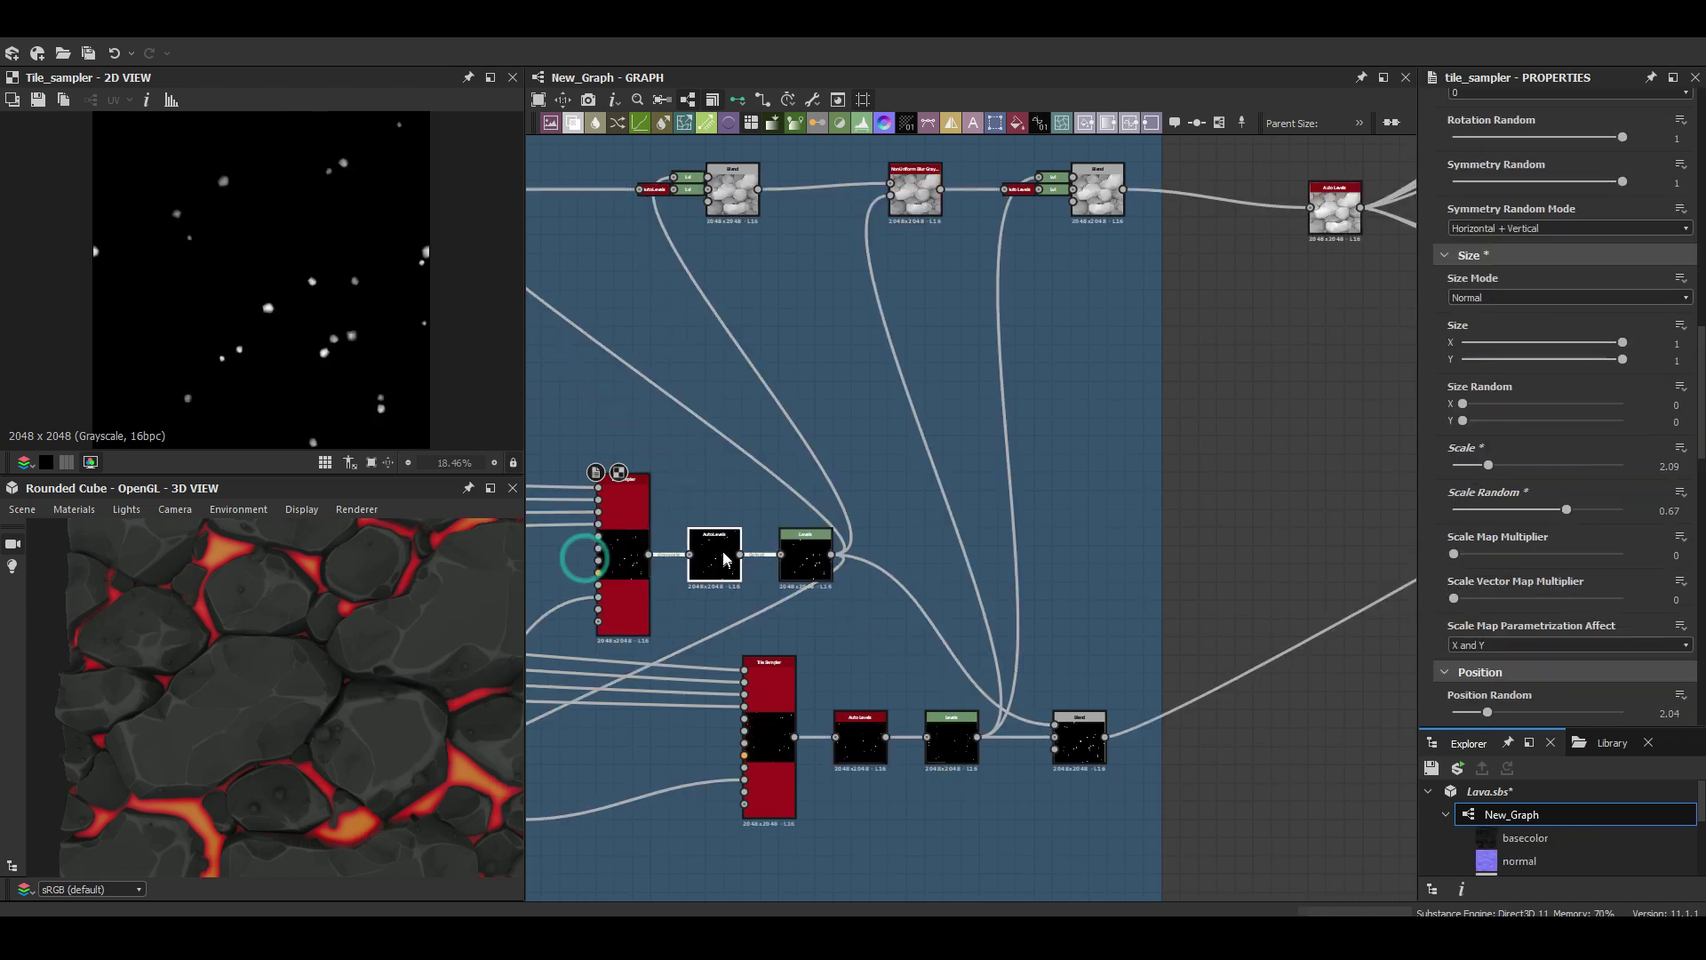
{"action": "left_click", "coordinate": [806, 549]}
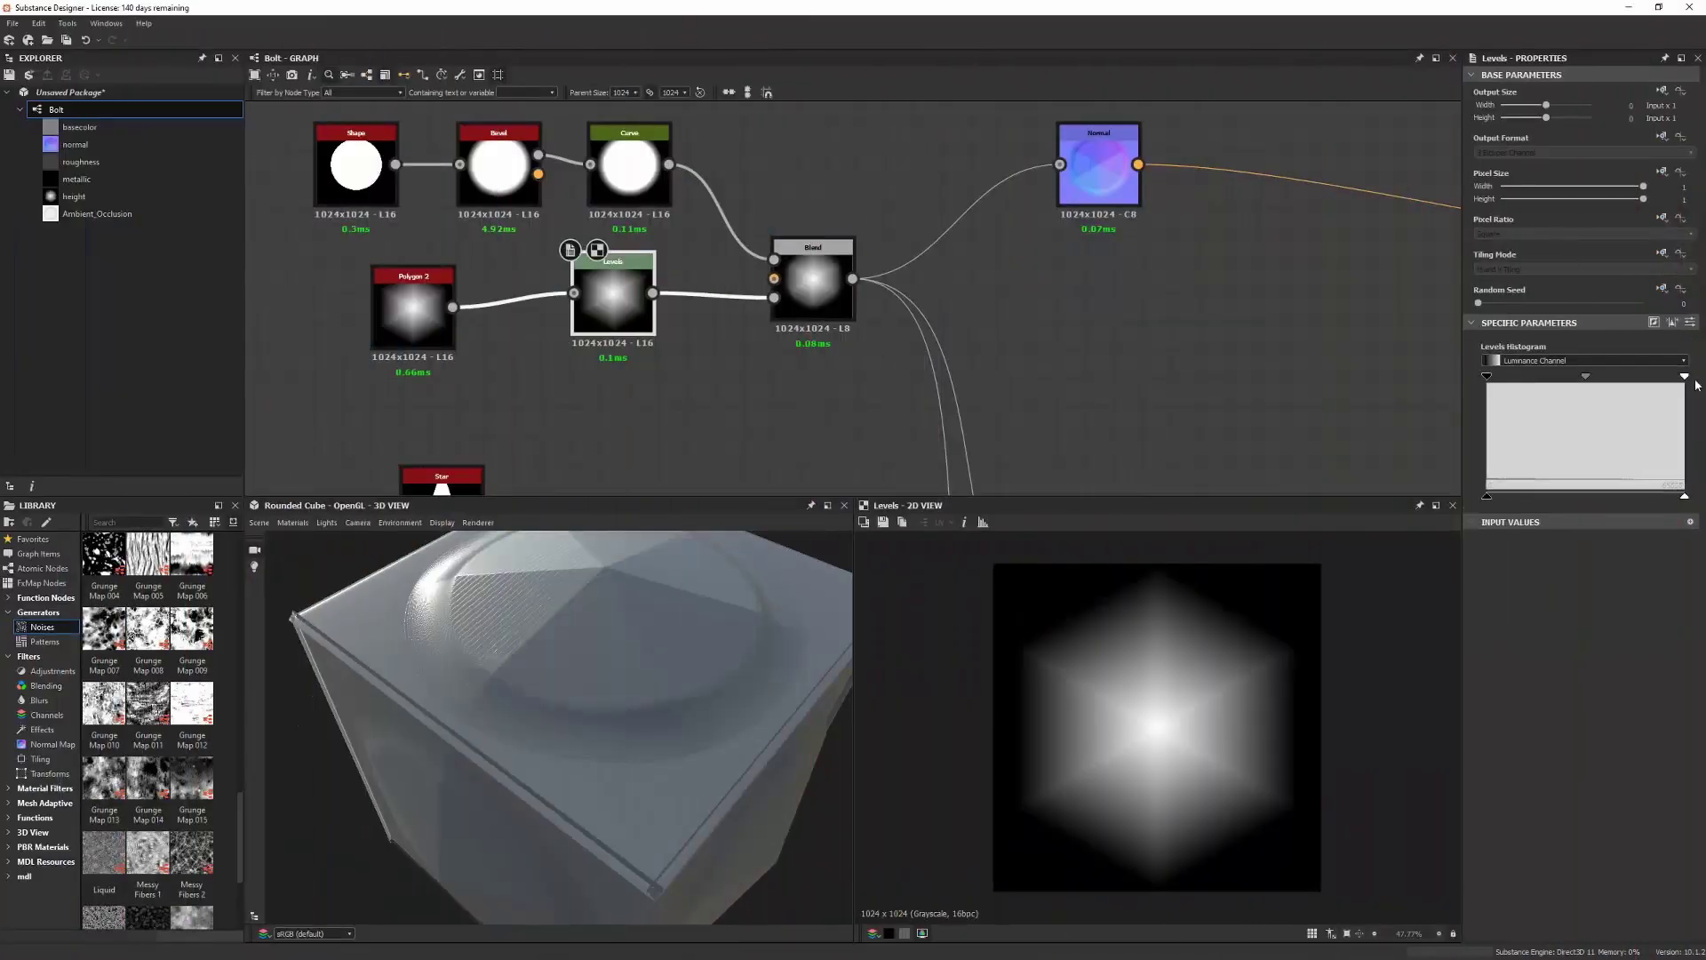
Brighten the MetalSheet Levels output by lowering its white point.
{"action": "left_click_drag", "start_coordinate": [1685, 377], "coordinate": [1572, 398]}
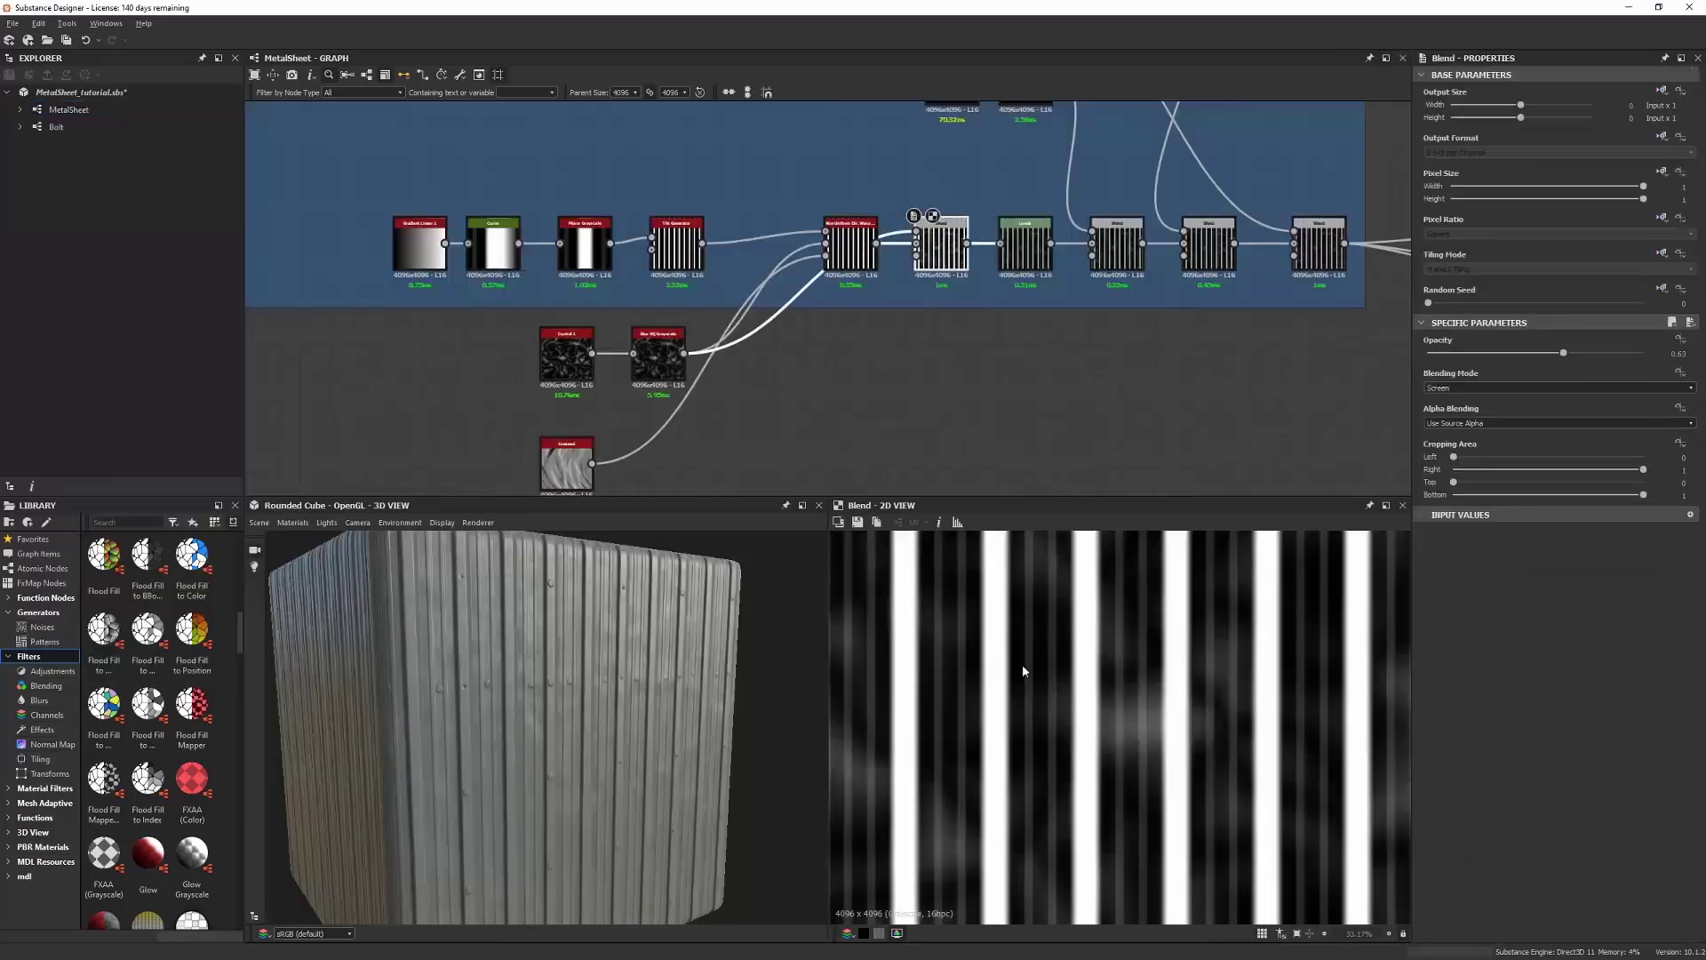
{"action": "left_click", "coordinate": [292, 522]}
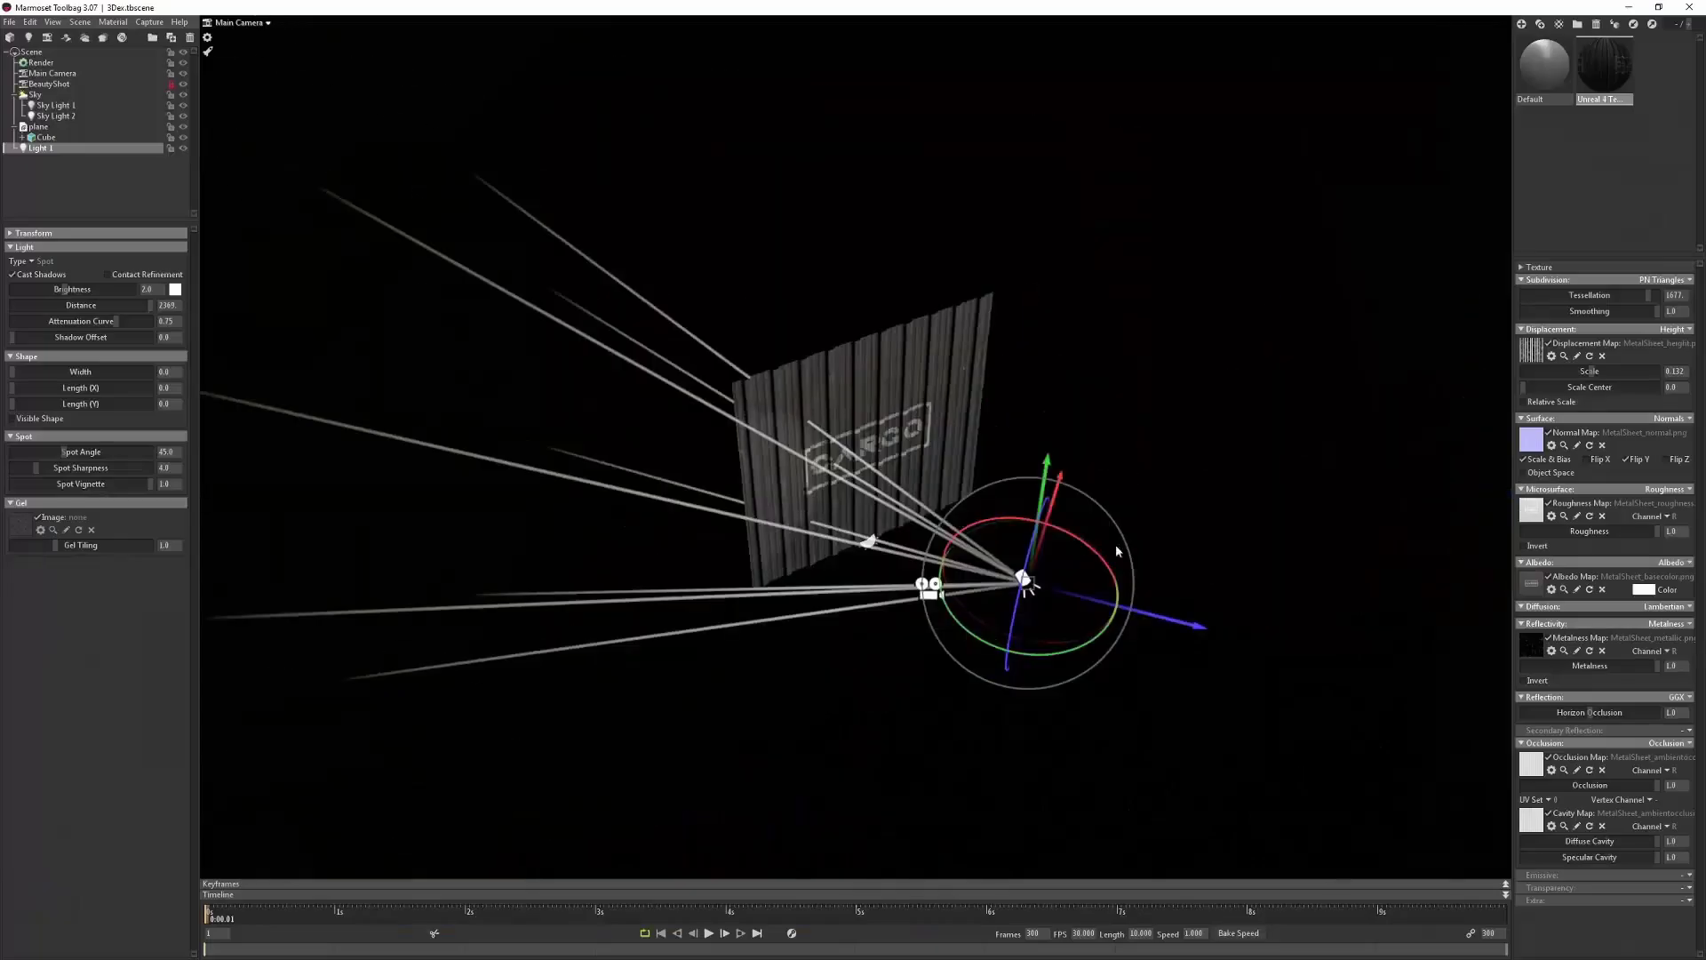
Orbit the Marmoset camera closer to the CARGO panel and its spot light.
{"action": "left_click_drag", "start_coordinate": [1469, 469], "coordinate": [1122, 372]}
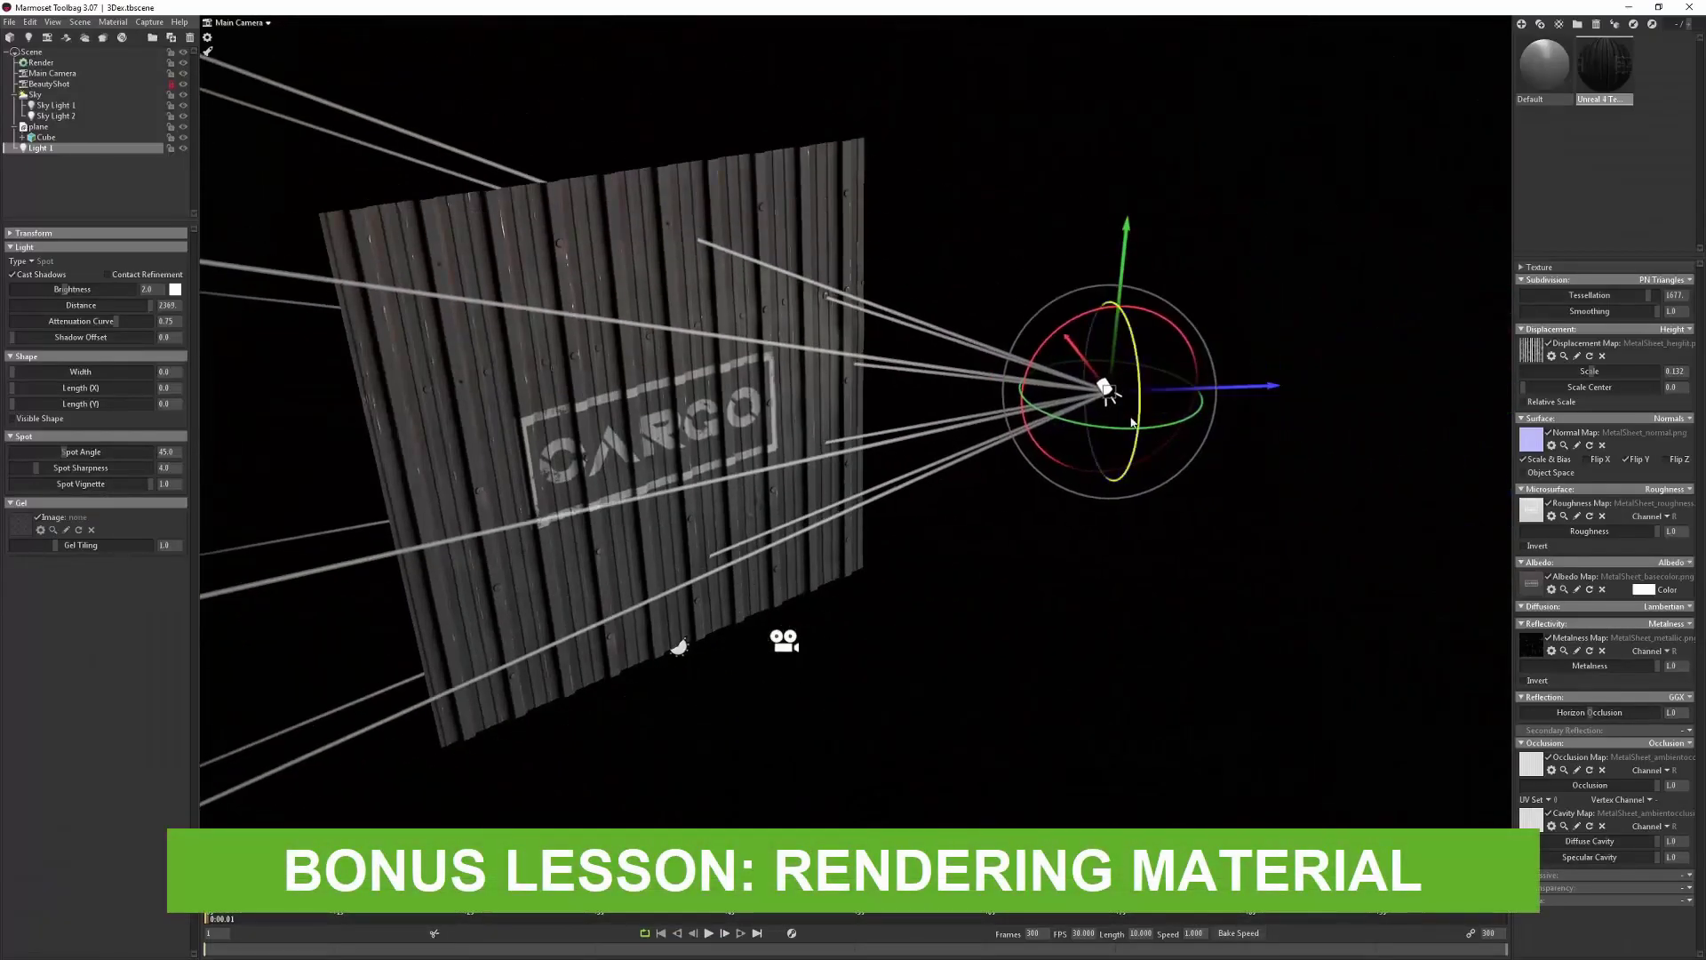